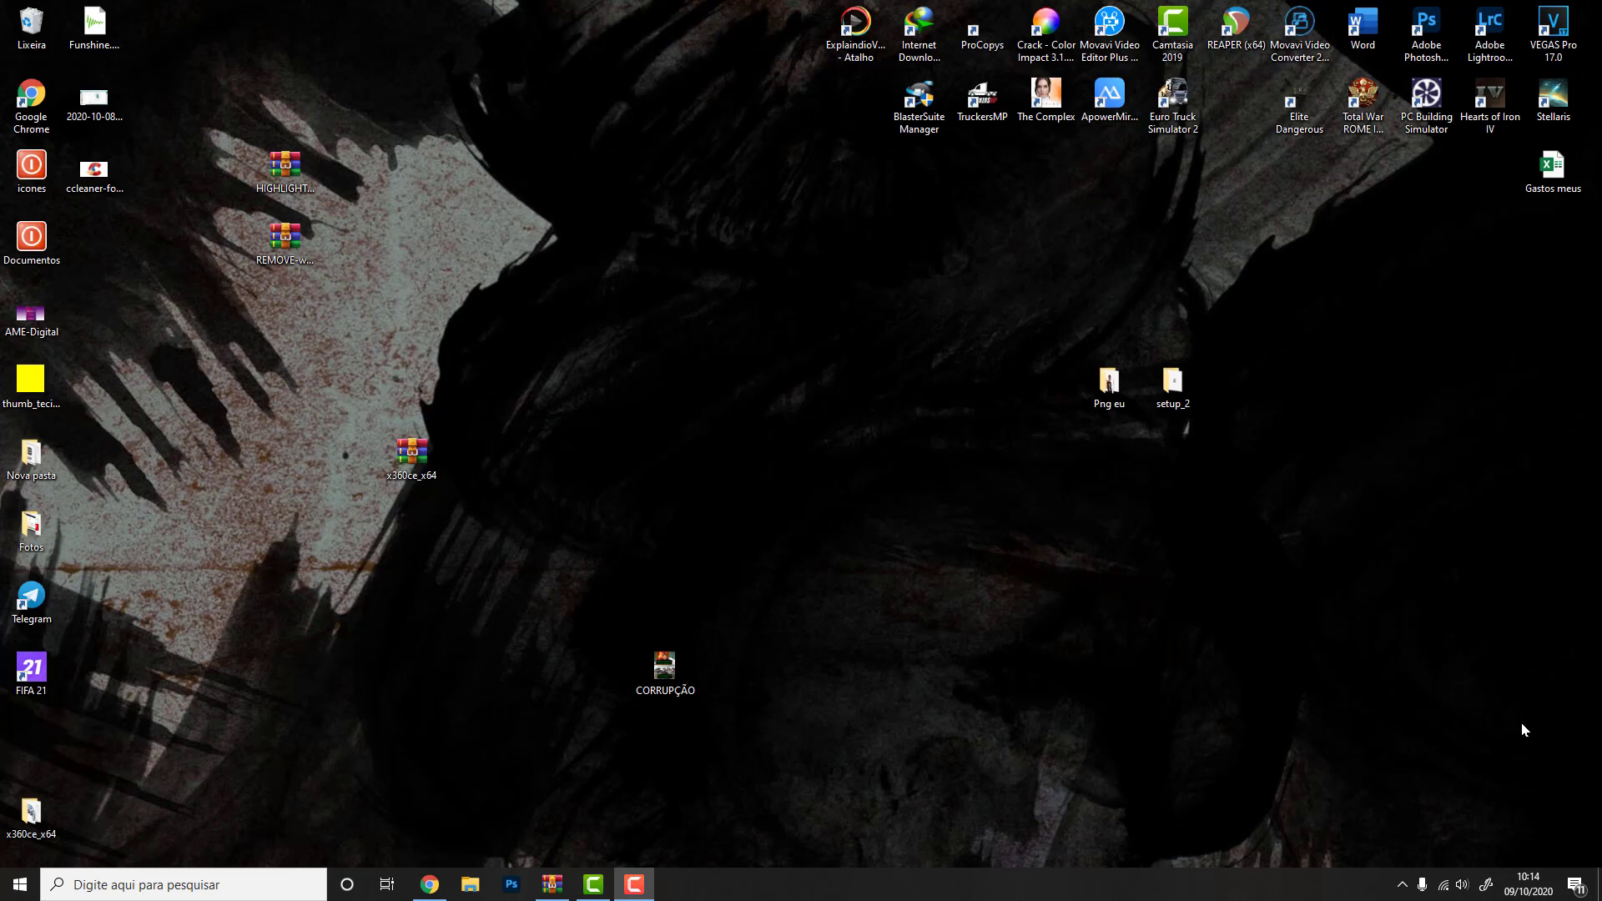
- Extract the desktop x360ce_x64 archive into the Desktop\x360ce_x64 folder, replacing all existing files
left_click(409, 454)
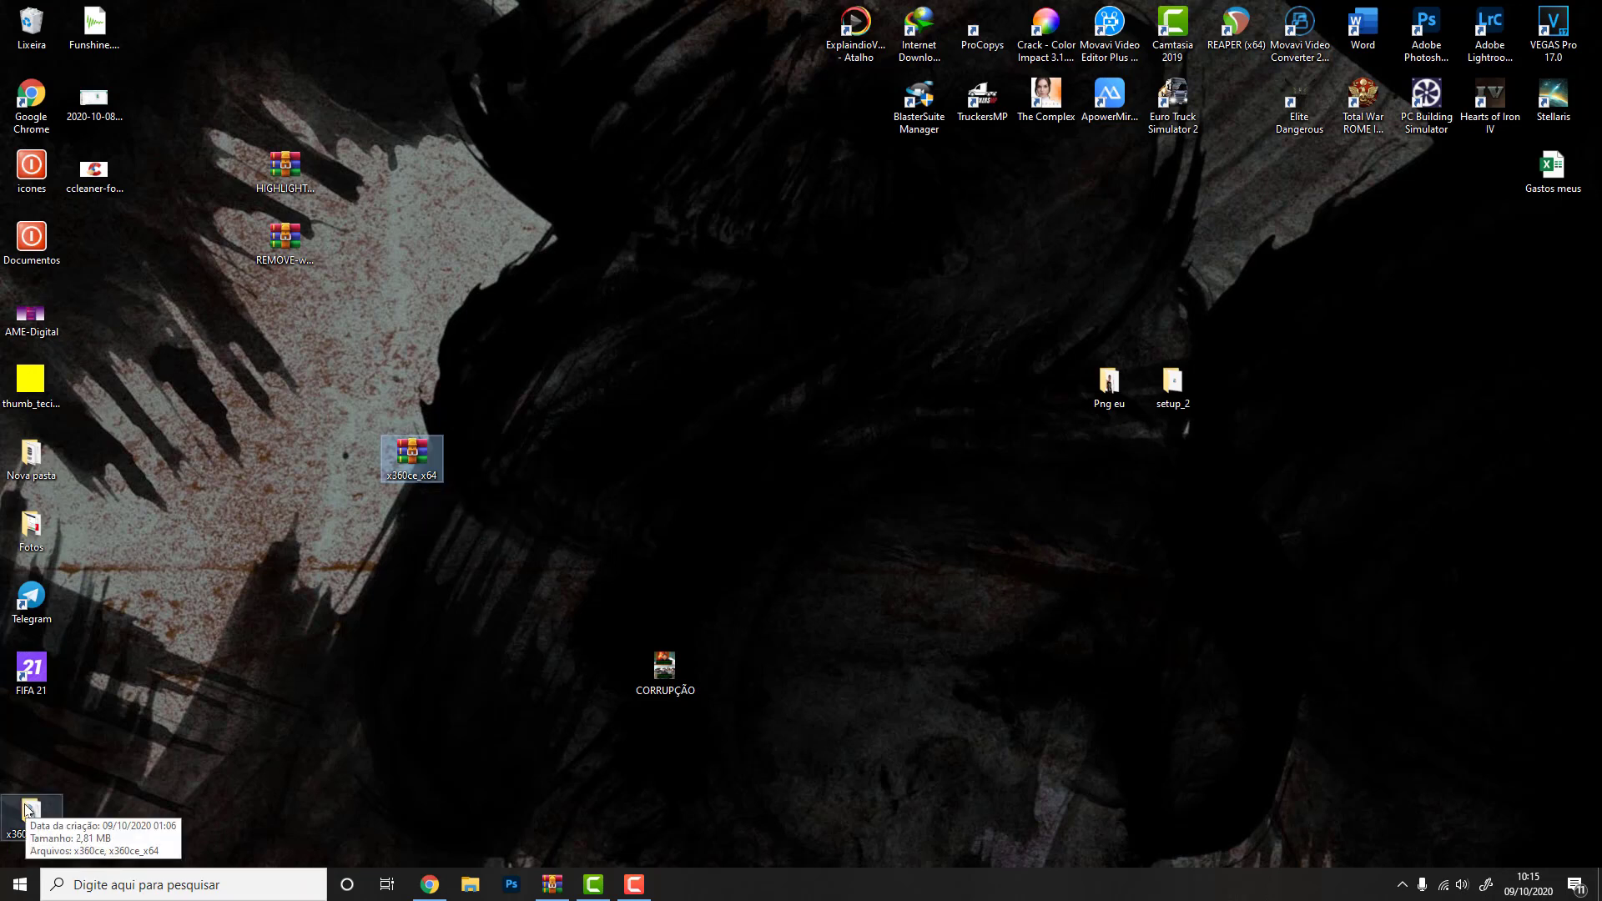
double_click(408, 469)
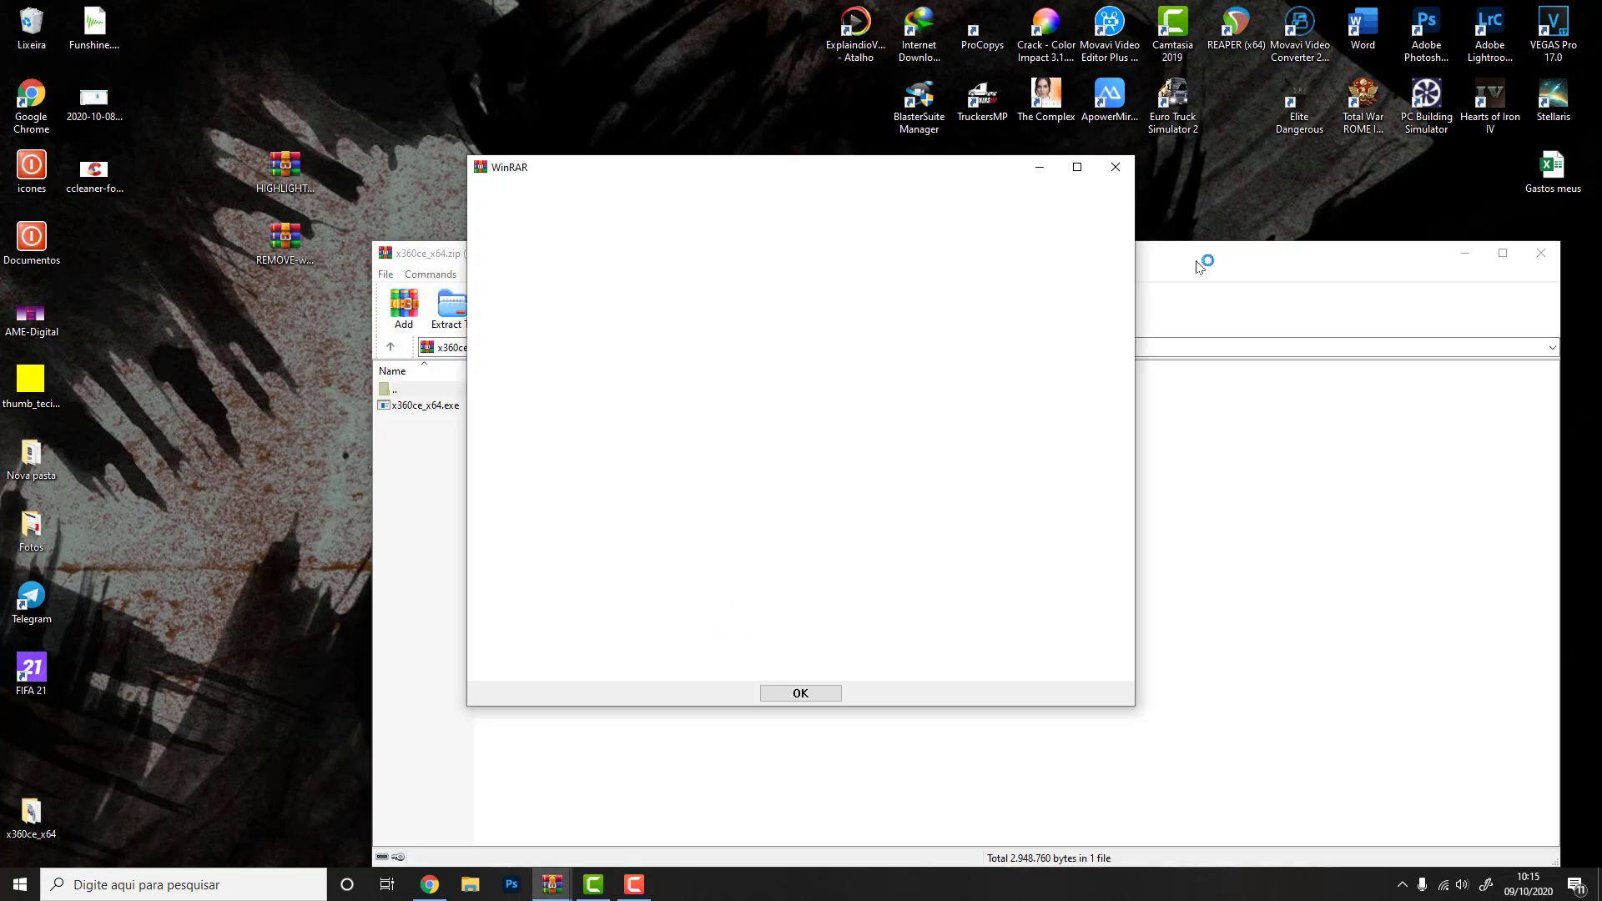
left_click(1116, 167)
left_click(685, 305)
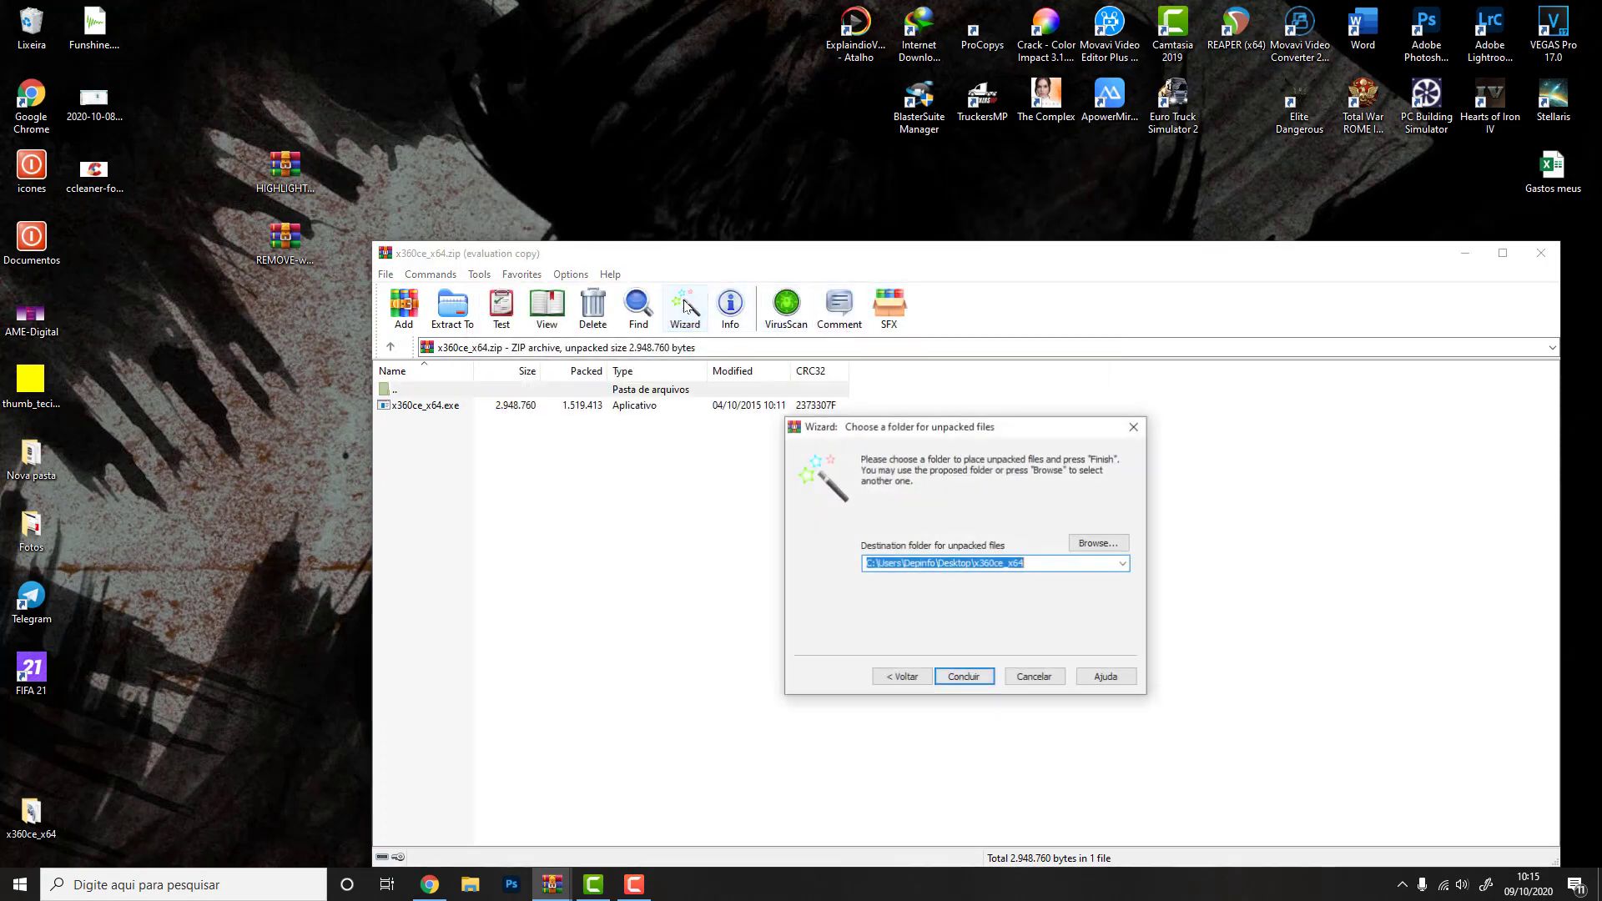
left_click(977, 672)
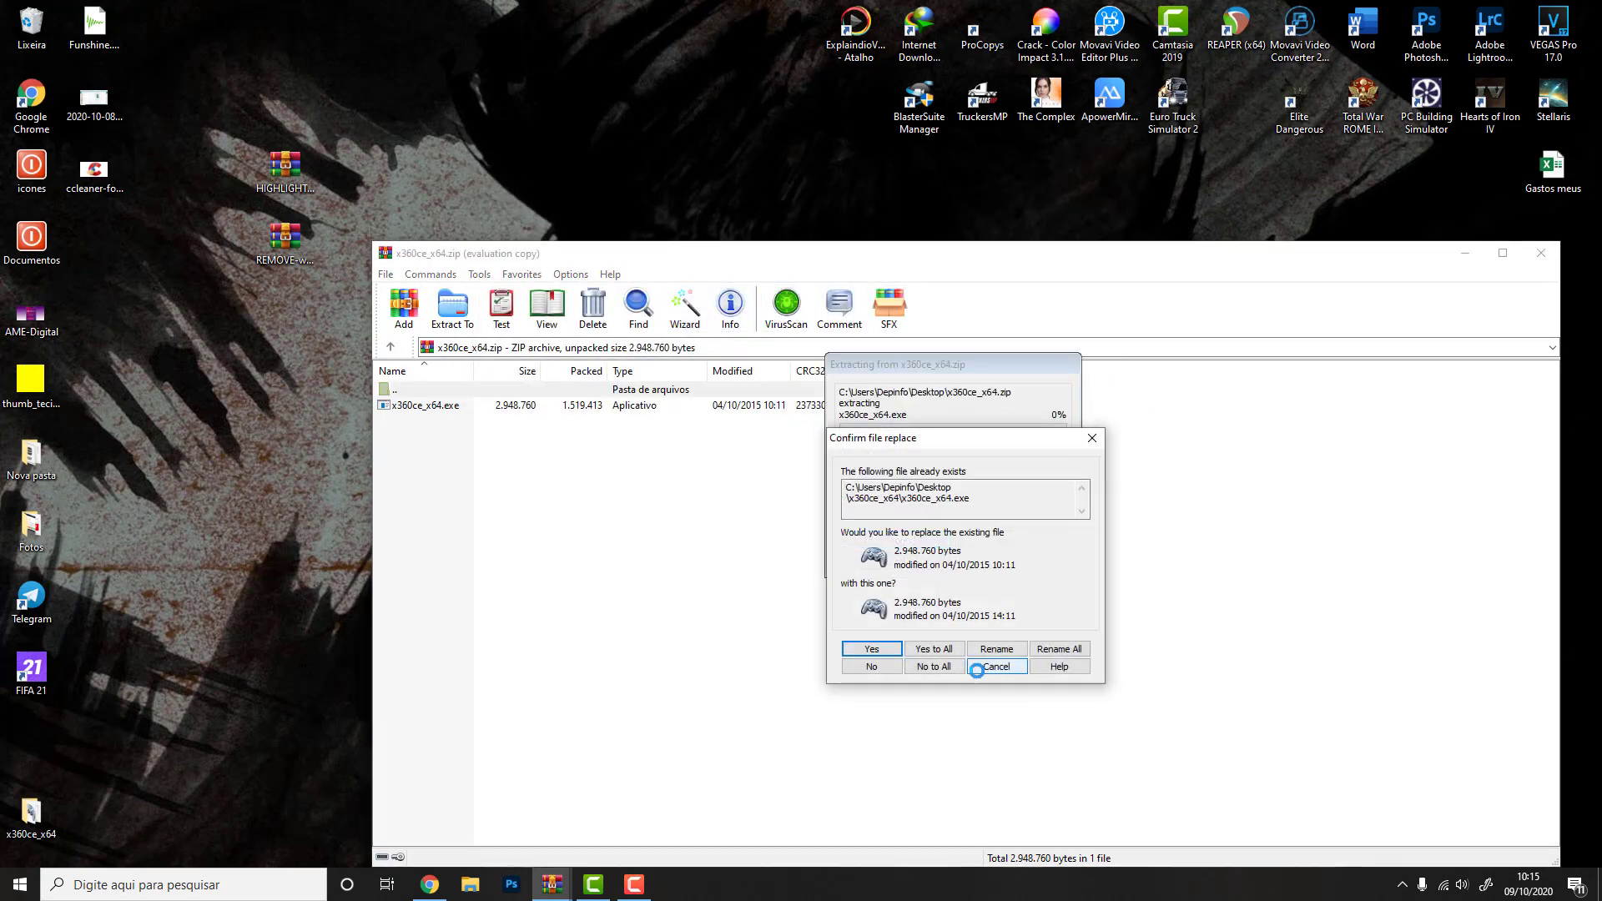
left_click(933, 652)
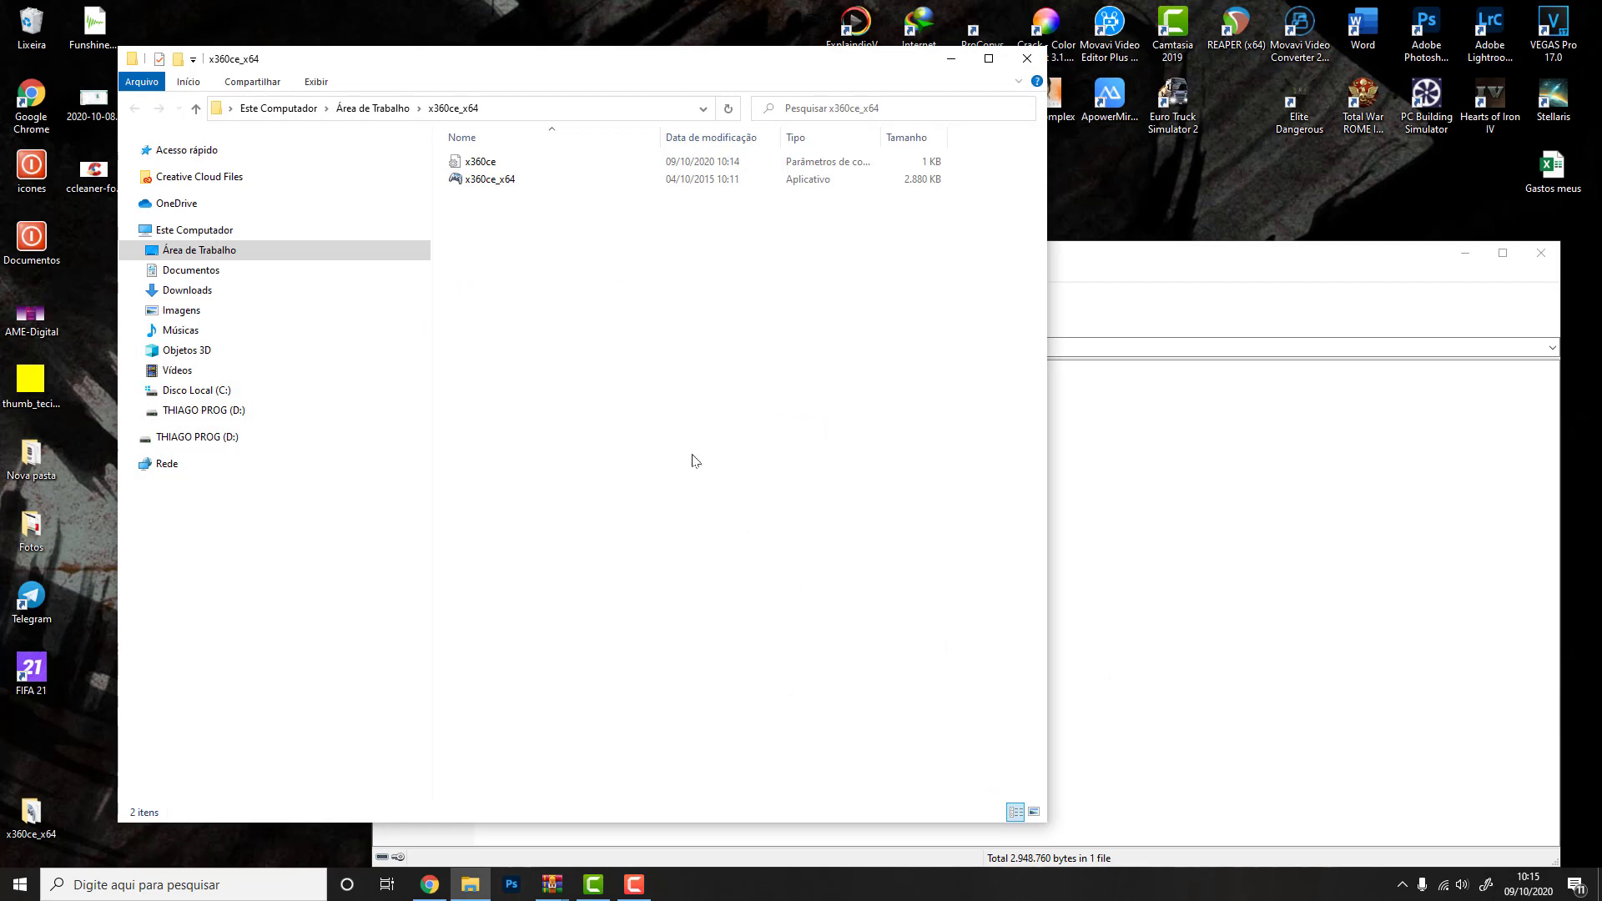
- Copy both the x360ce and x360ce_x64 files from the extracted folder and close its window
key("ctrl+a")
right_click(479, 176)
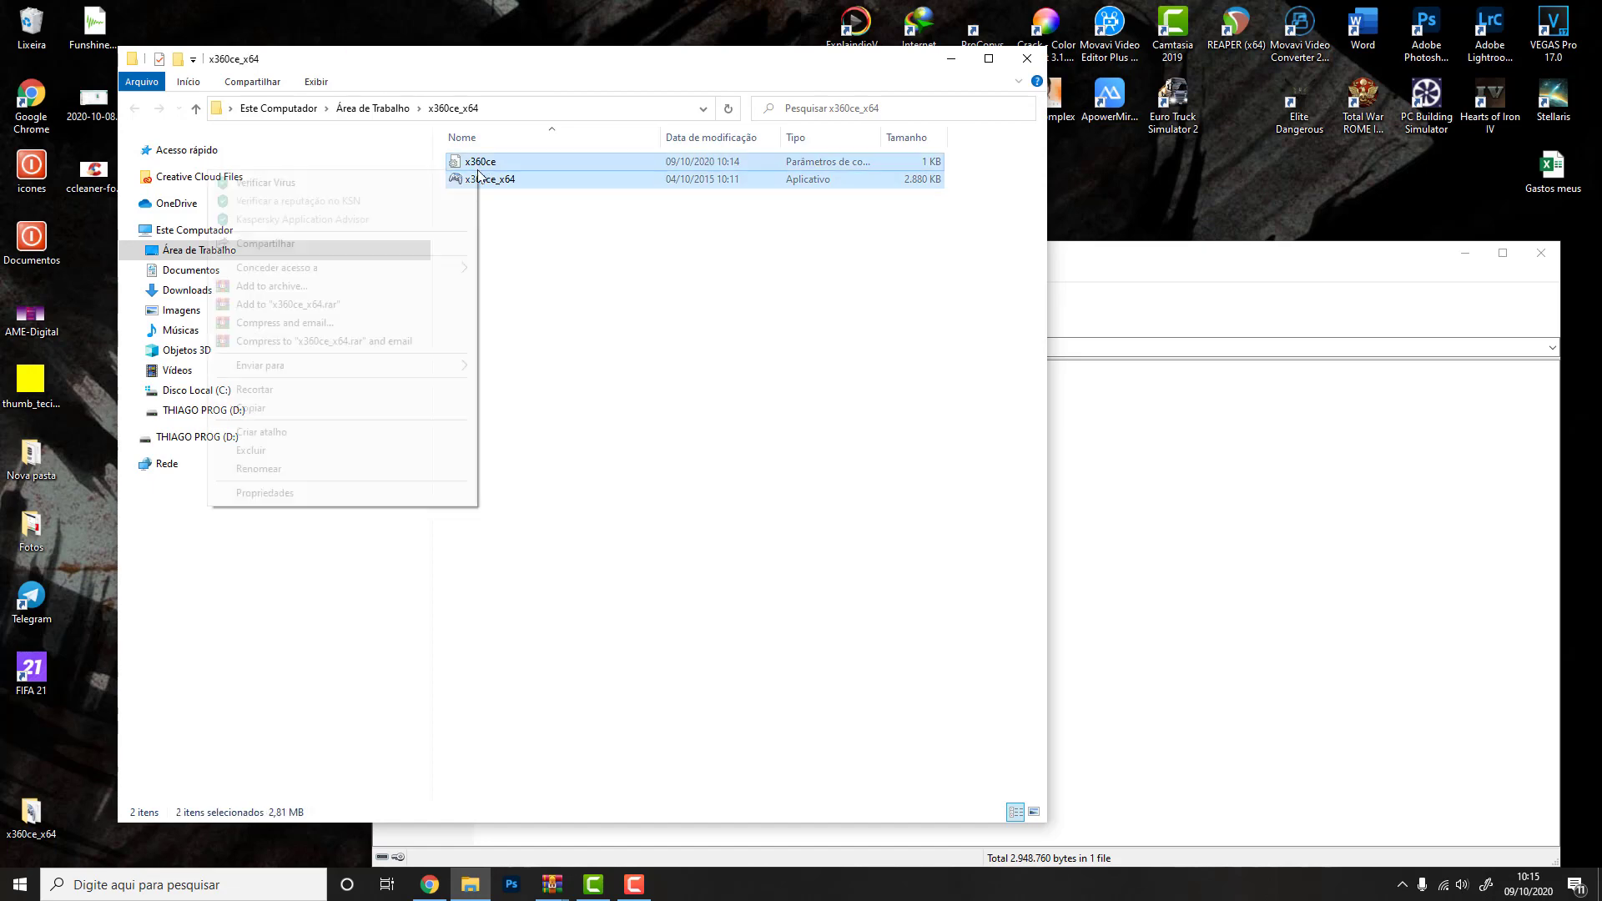
left_click(300, 409)
left_click(1028, 60)
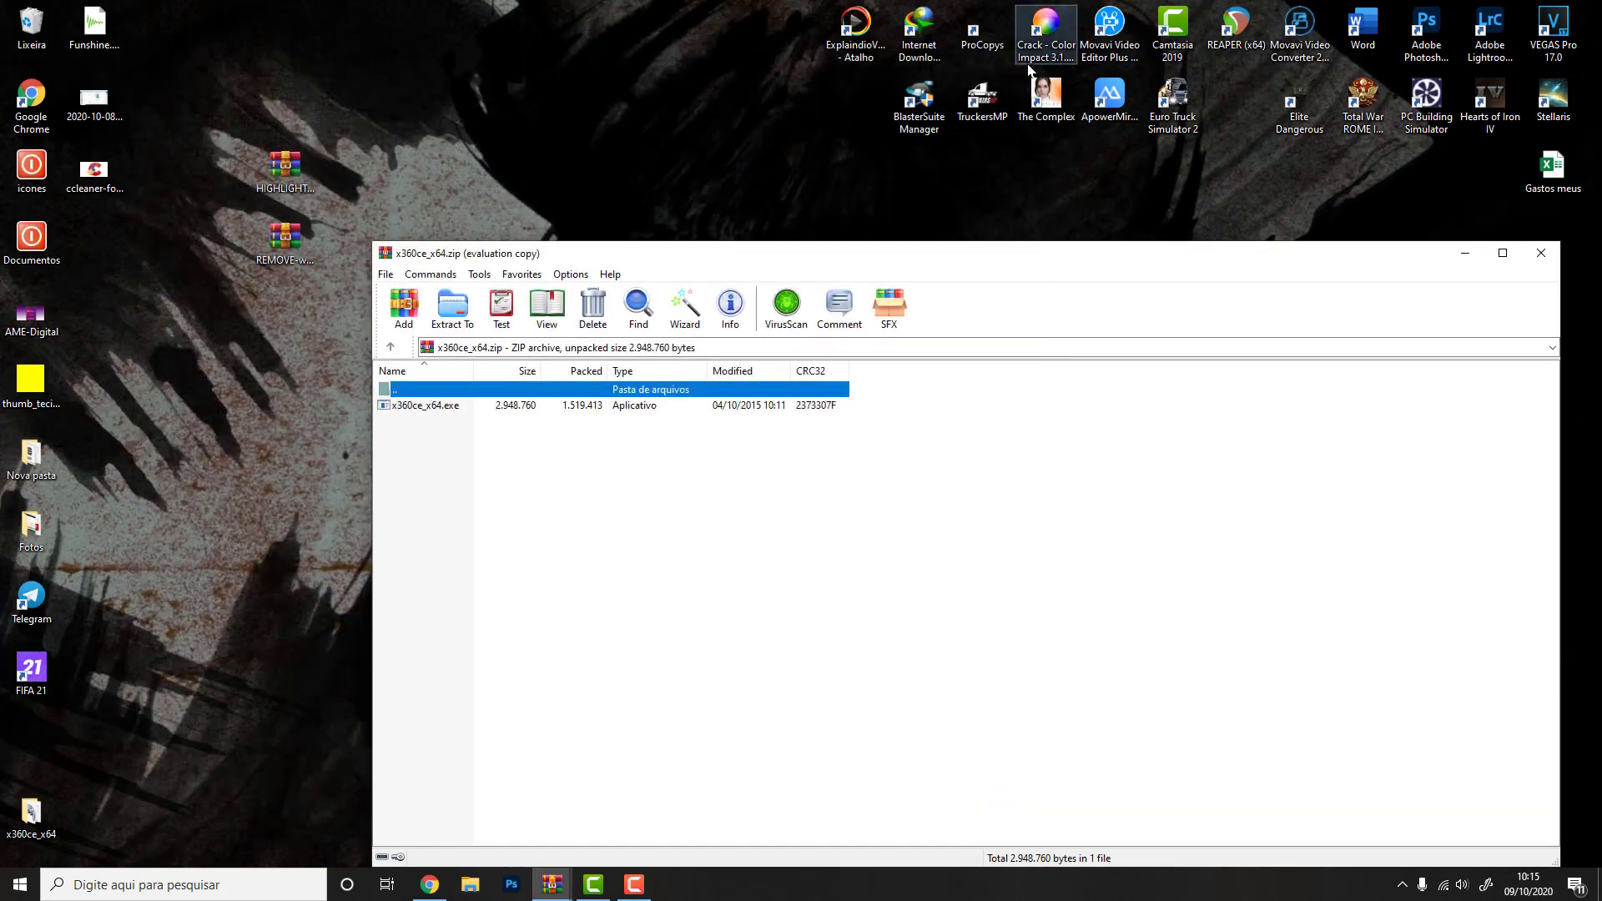
- Open the FIFA 21 shortcut's file location and paste the copied files there, replacing the existing x360ce file
right_click(34, 674)
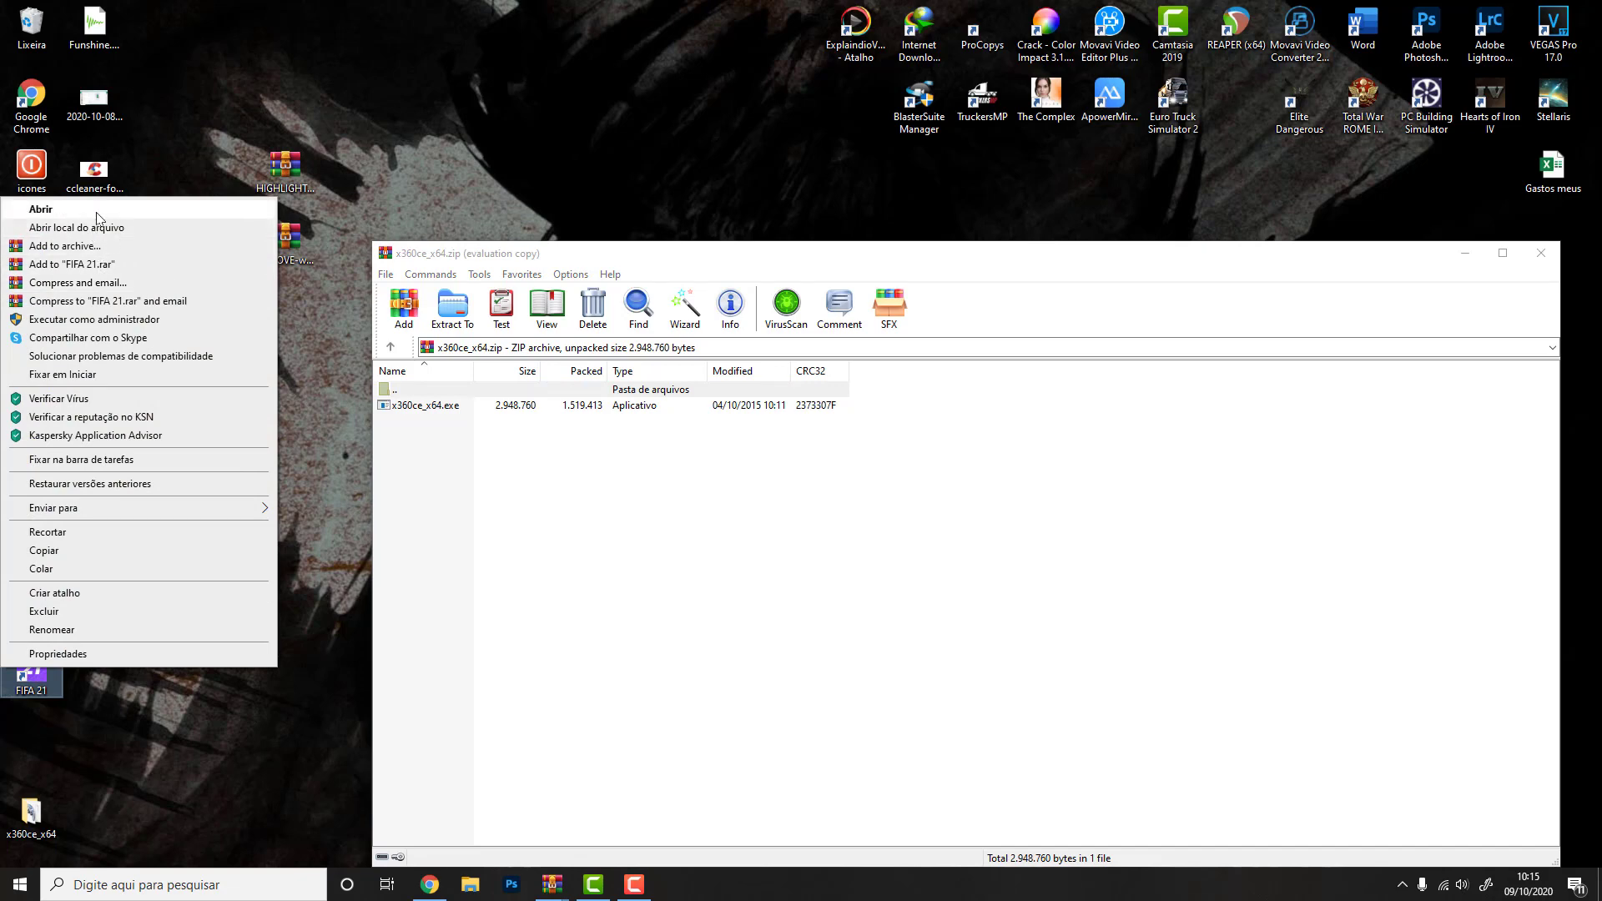
left_click(80, 228)
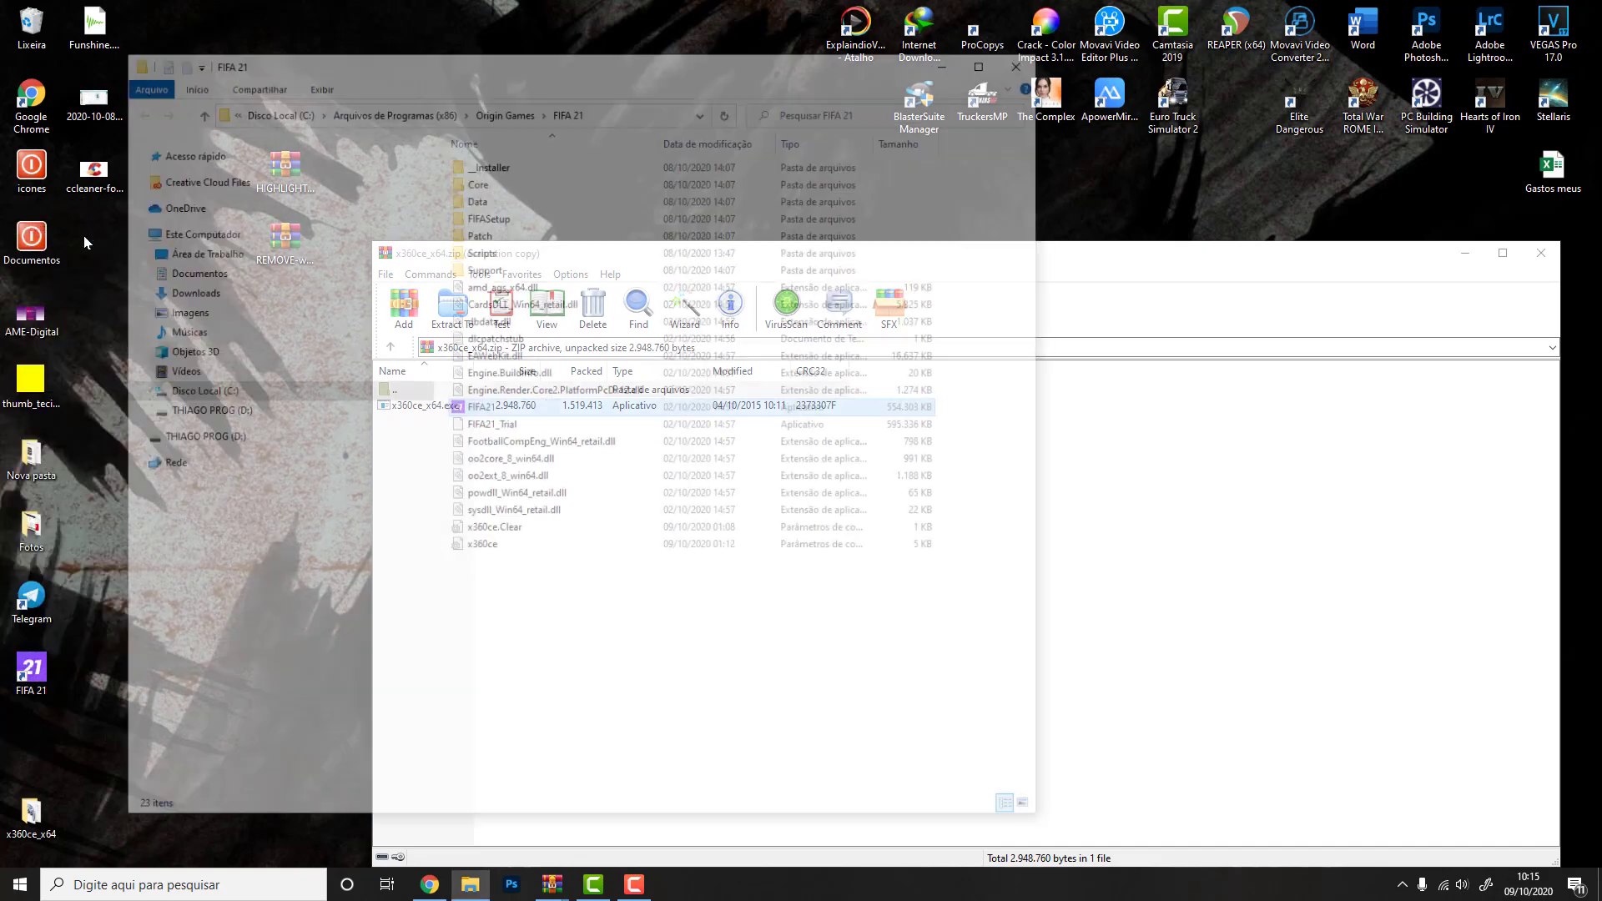
right_click(530, 652)
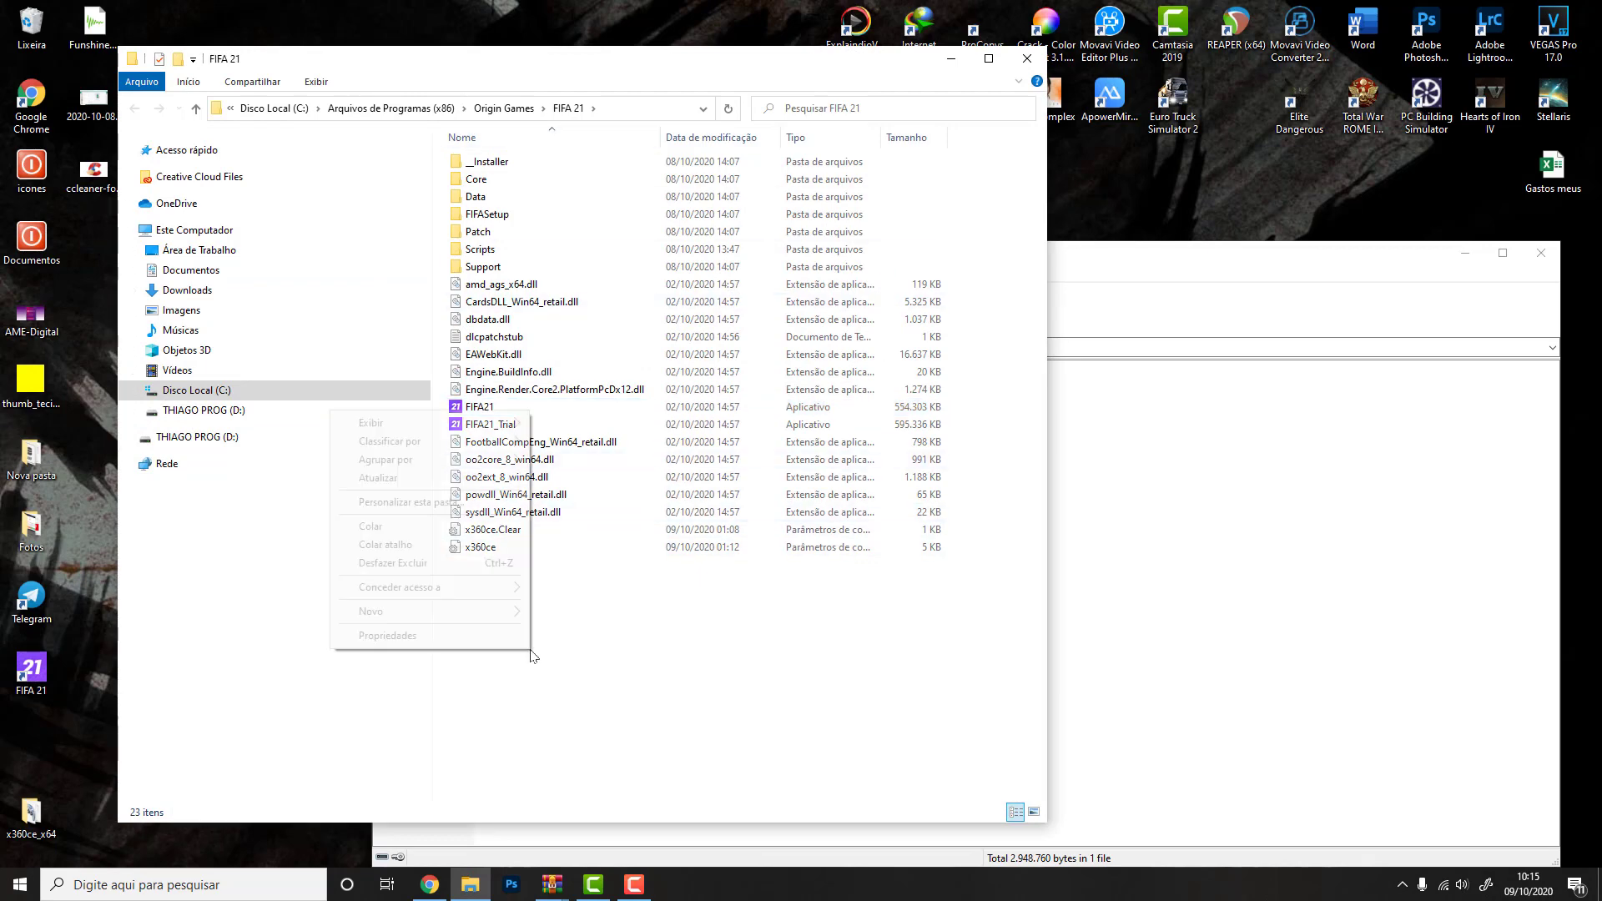
left_click(371, 525)
left_click(792, 310)
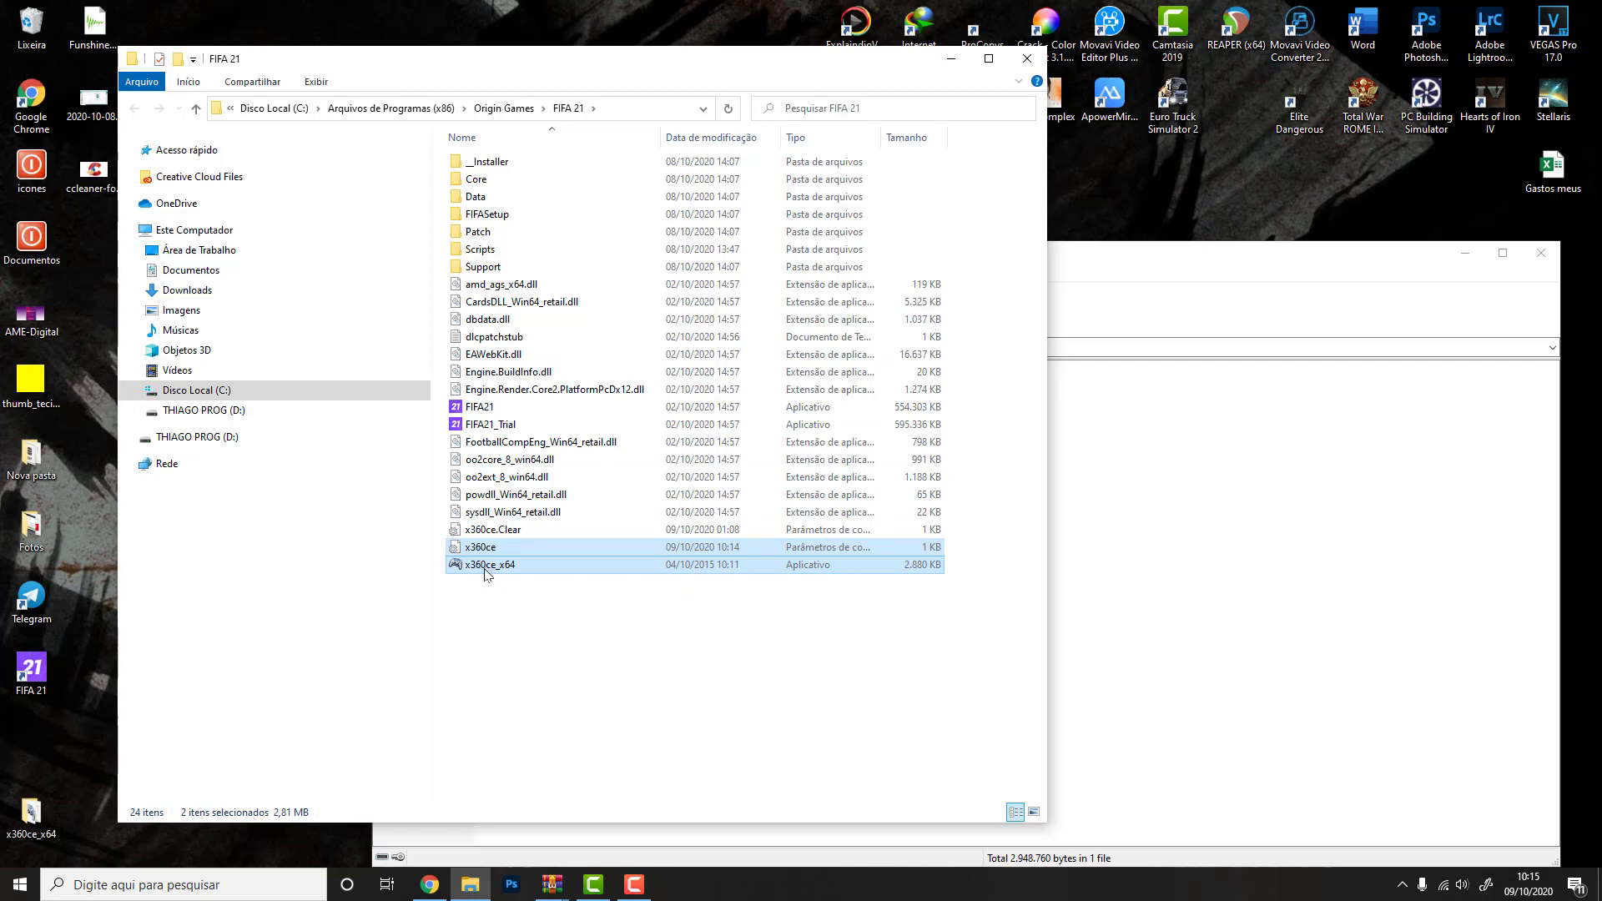
- In the compatibility properties of x360ce_x64, have it run as administrator for all users and apply the settings
left_click(483, 590)
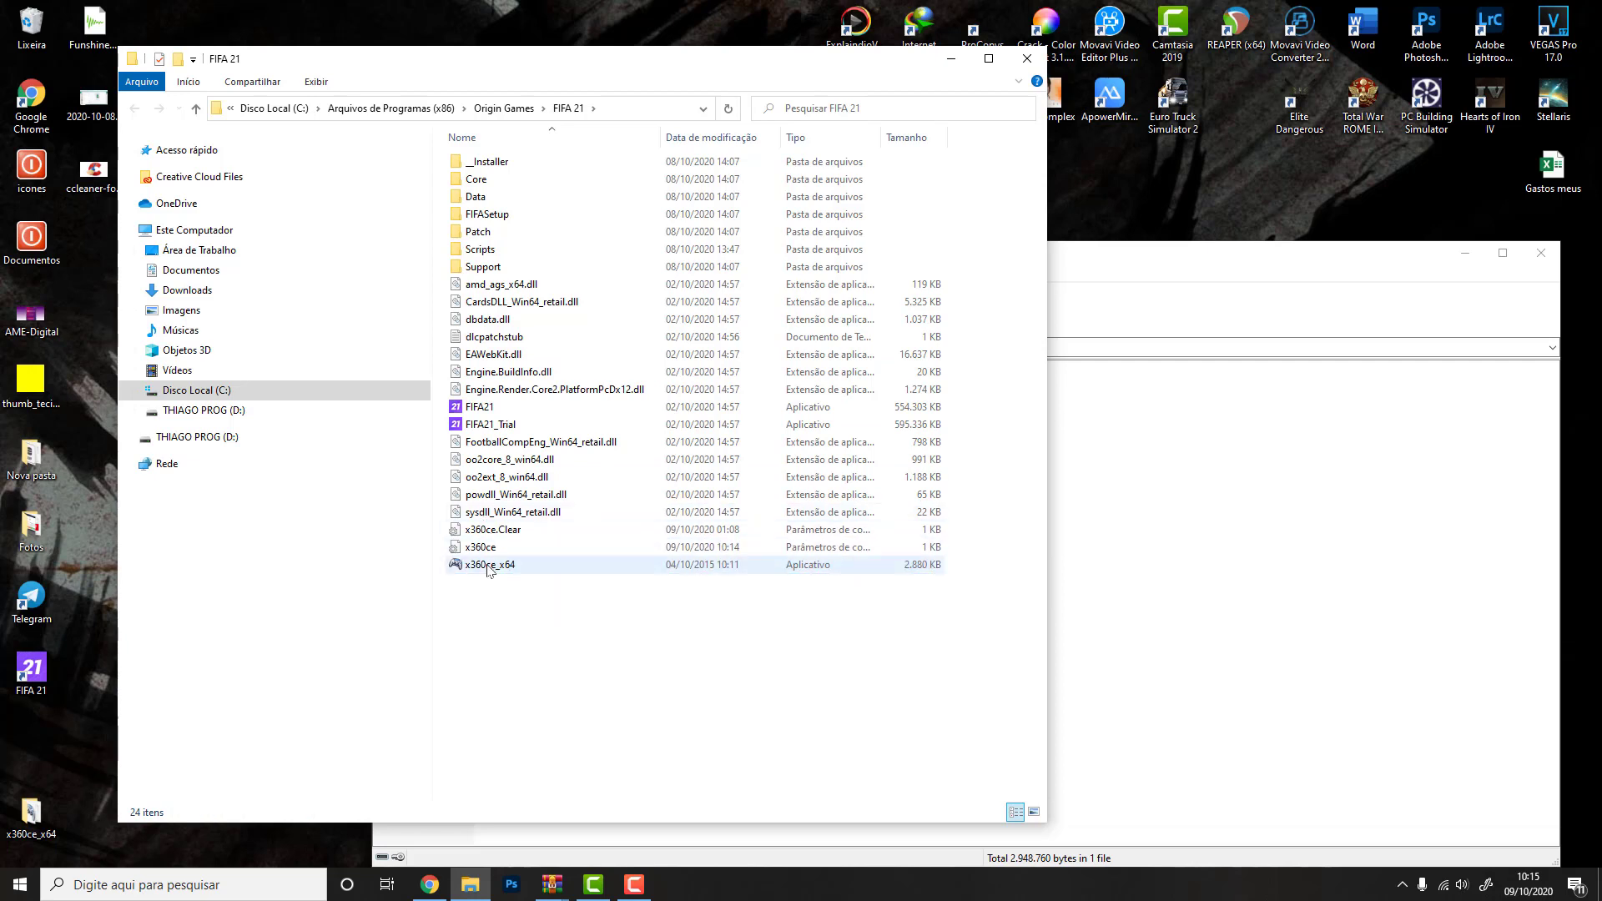
mouse_move(488, 568)
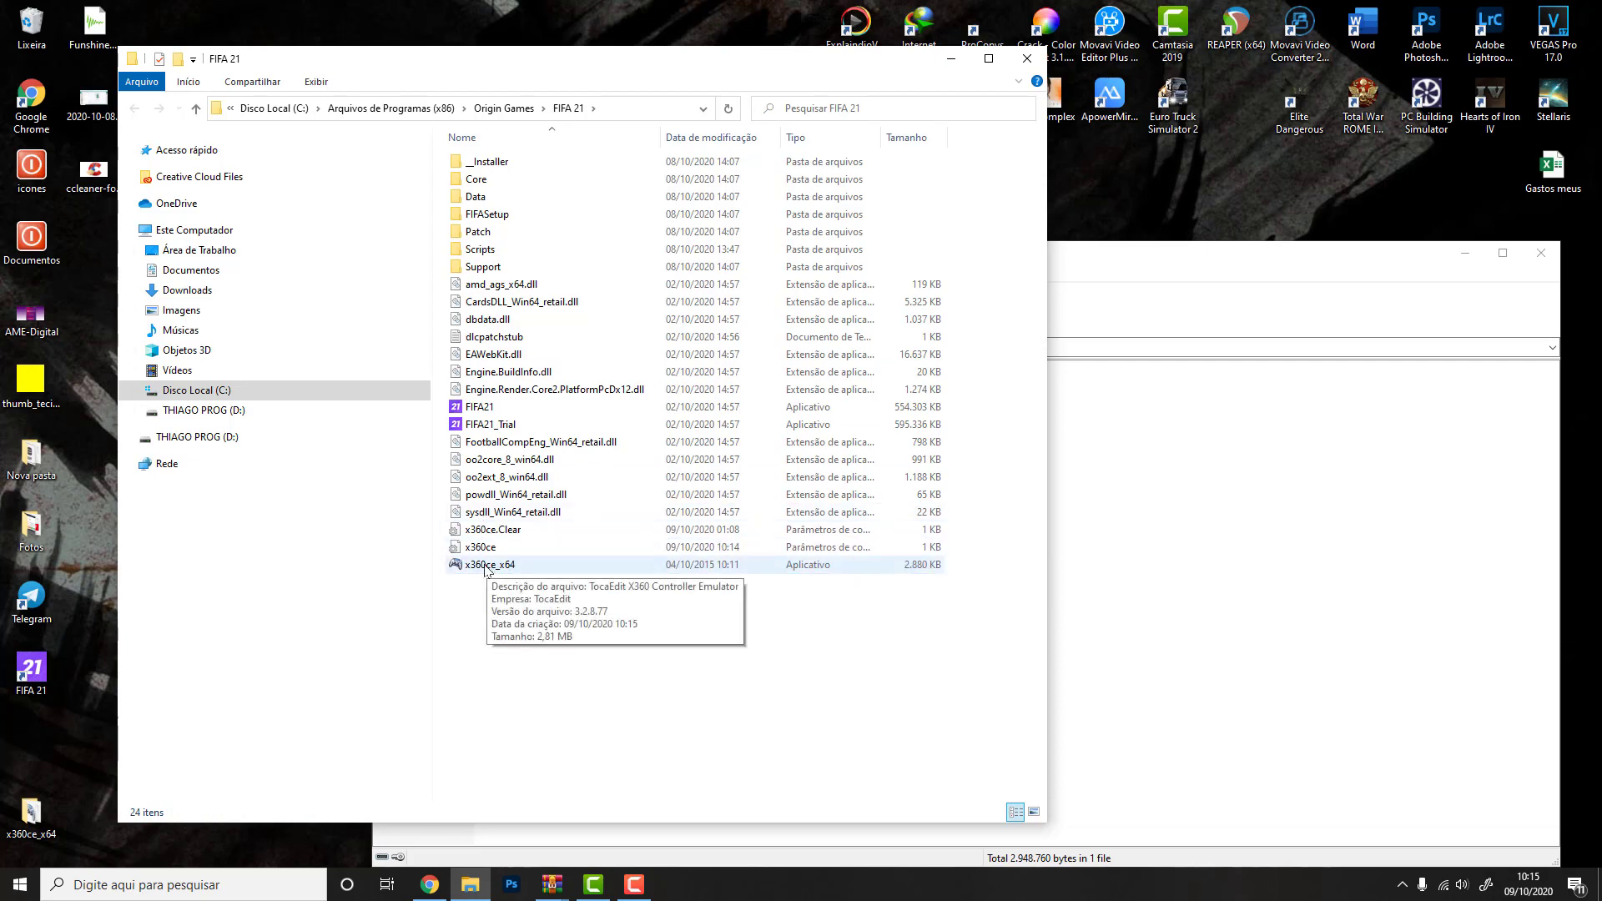
right_click(478, 569)
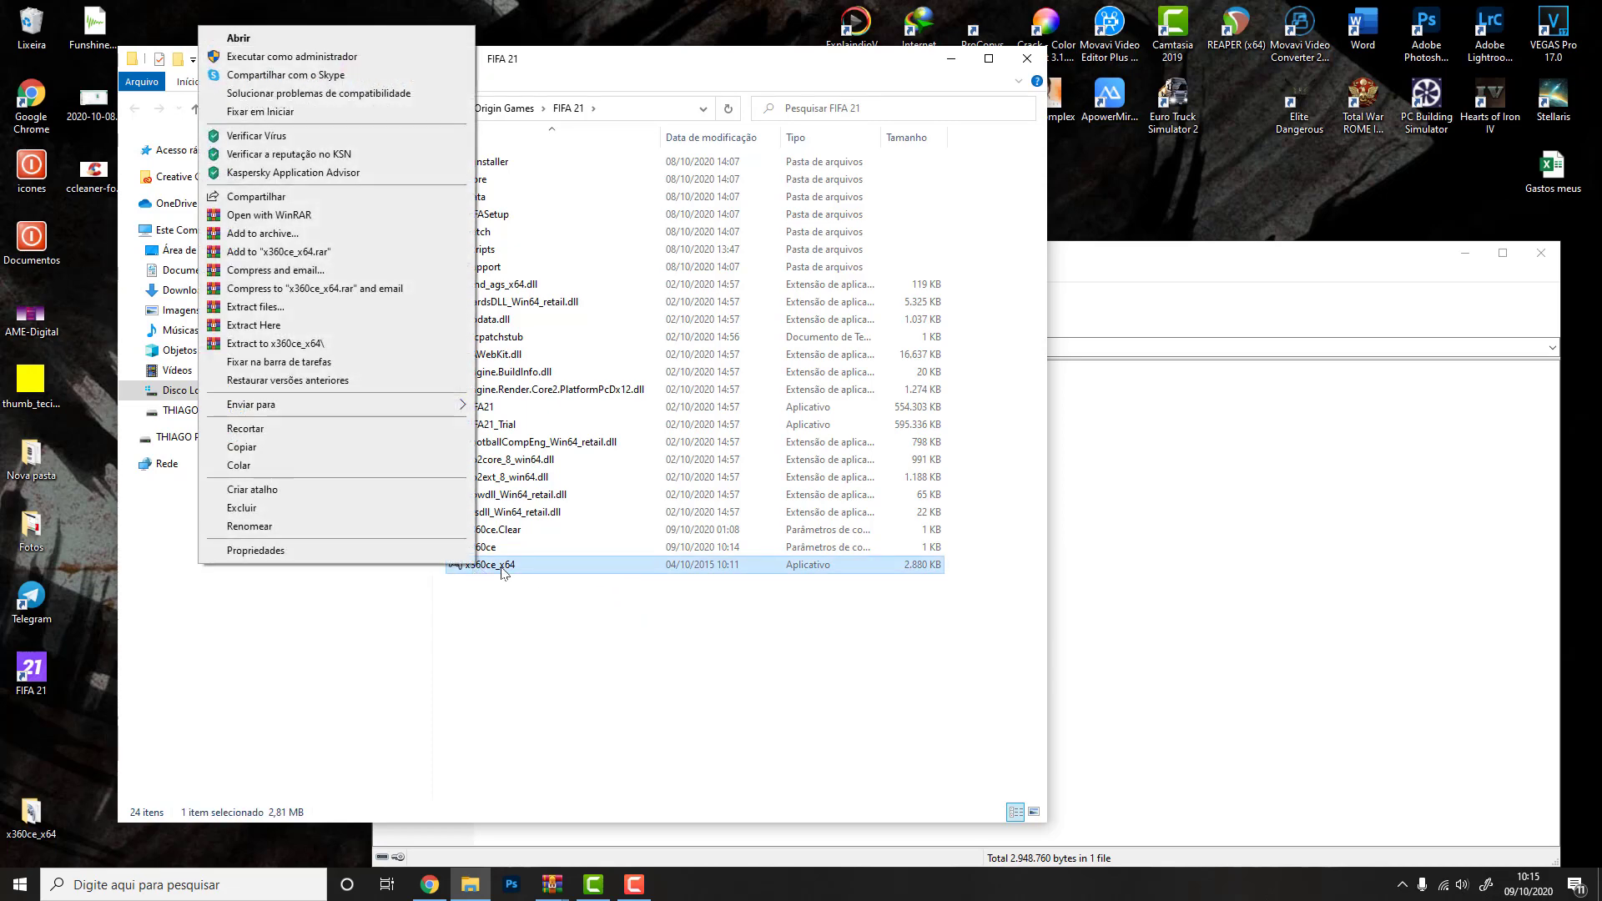
left_click(255, 552)
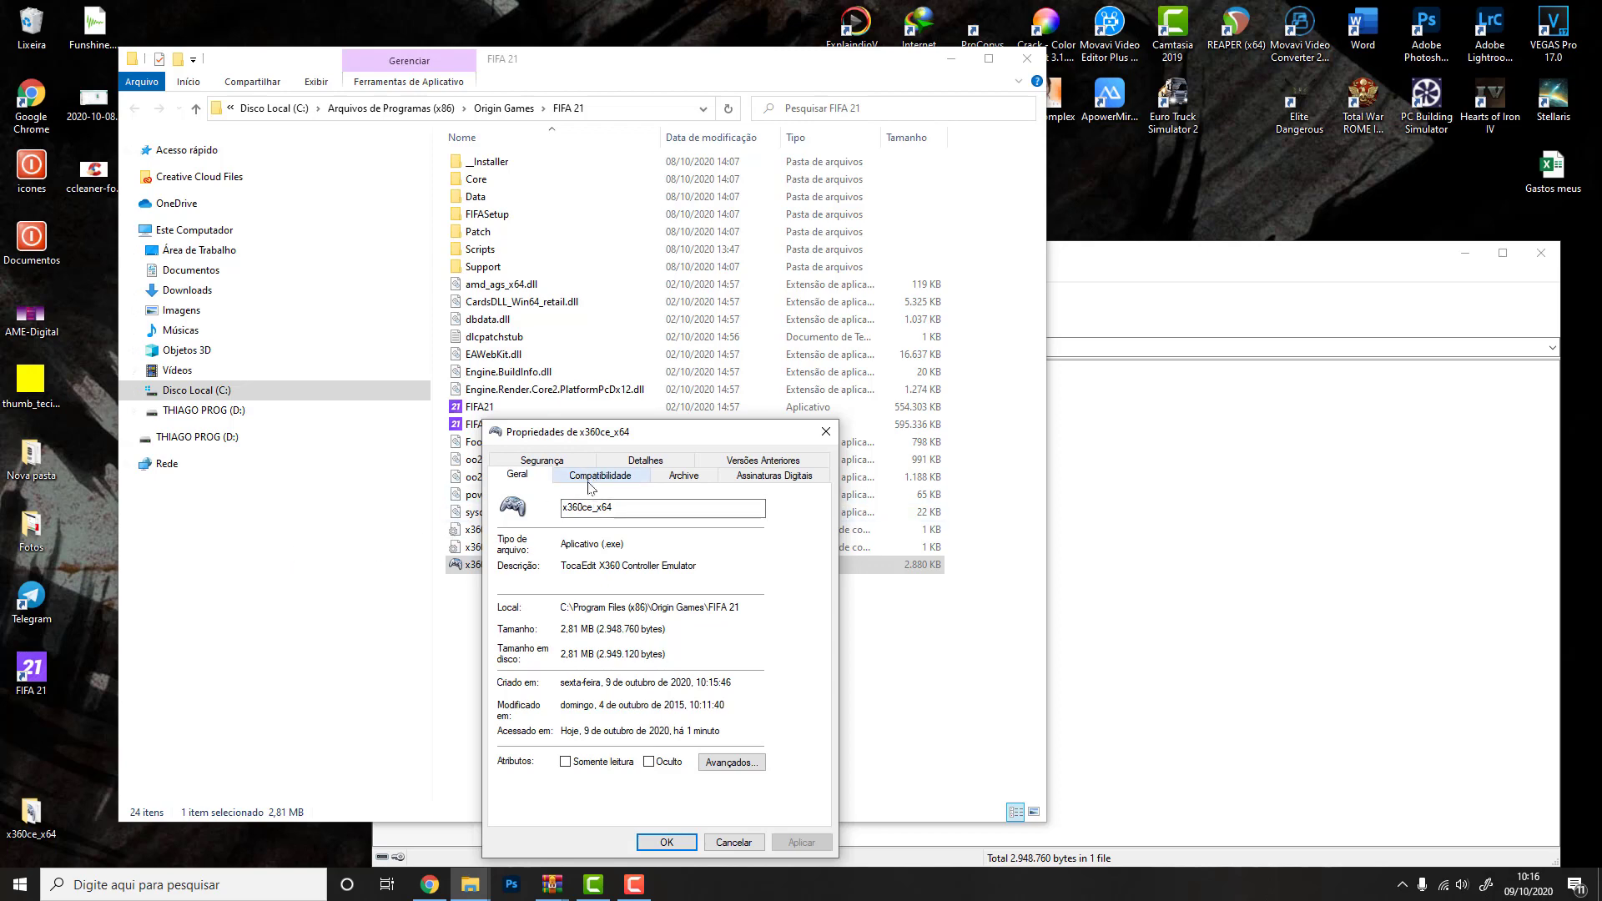
left_click(589, 484)
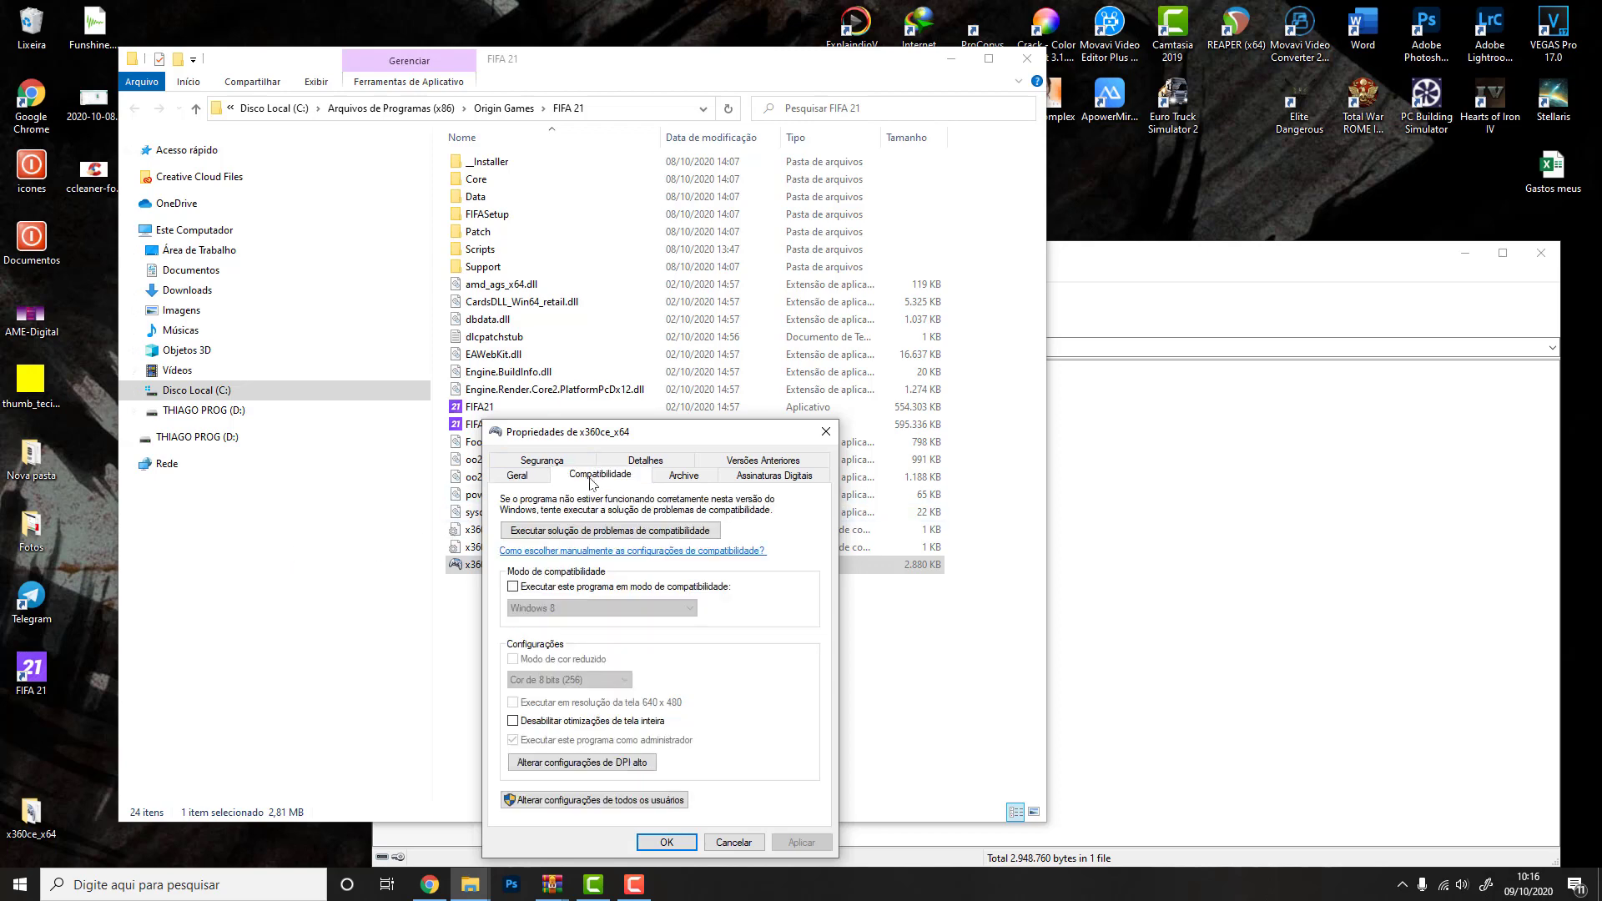
left_click(575, 801)
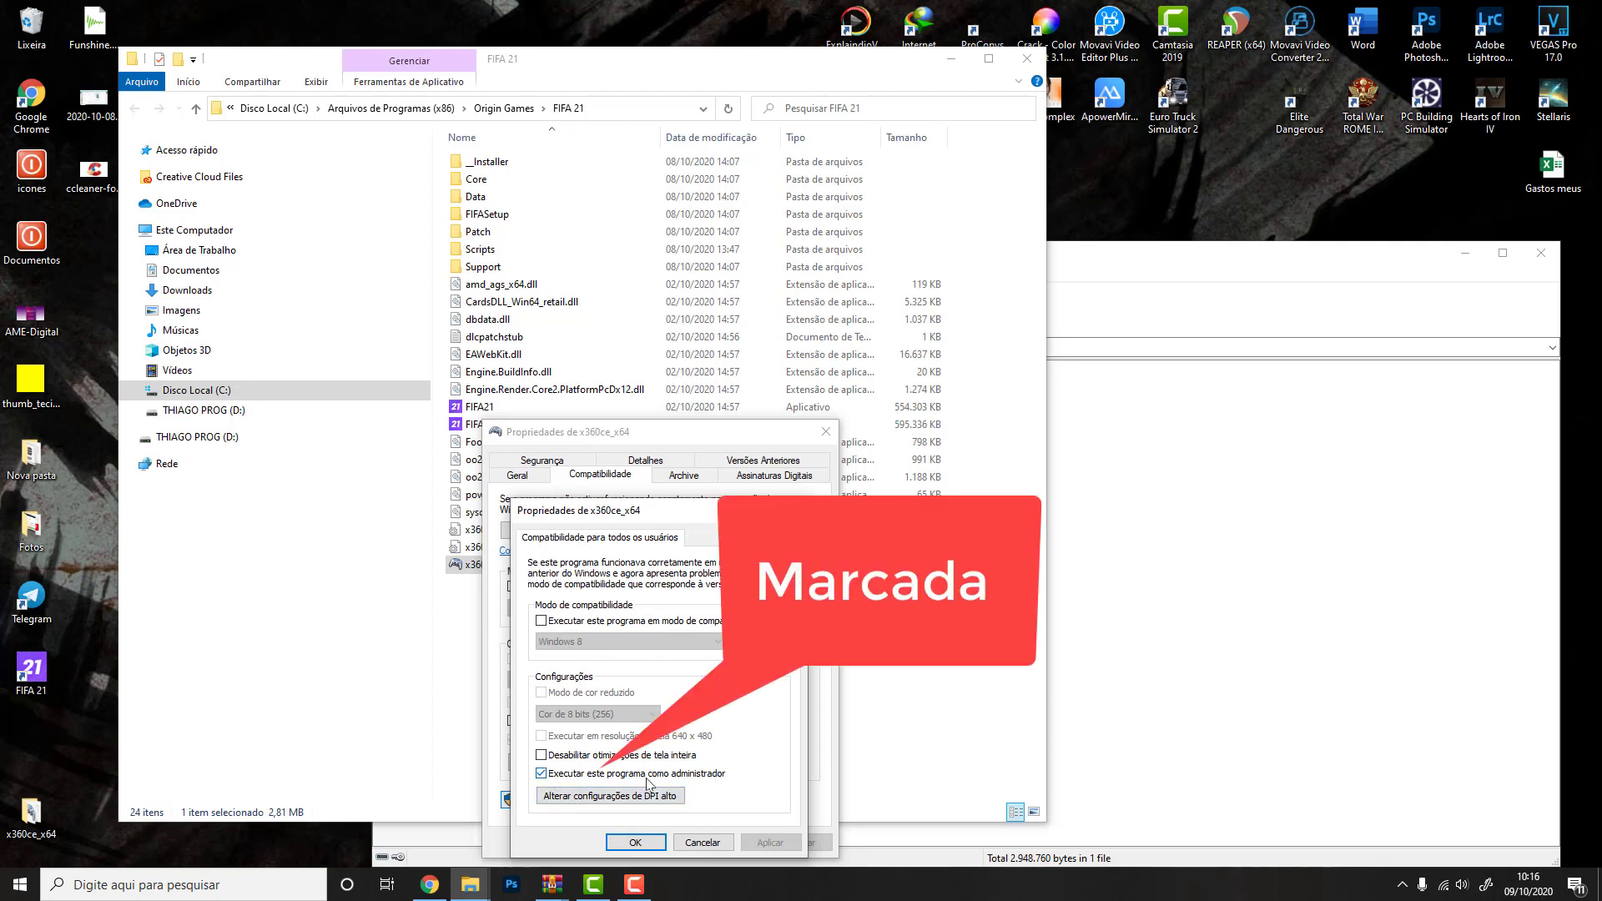
left_click(649, 842)
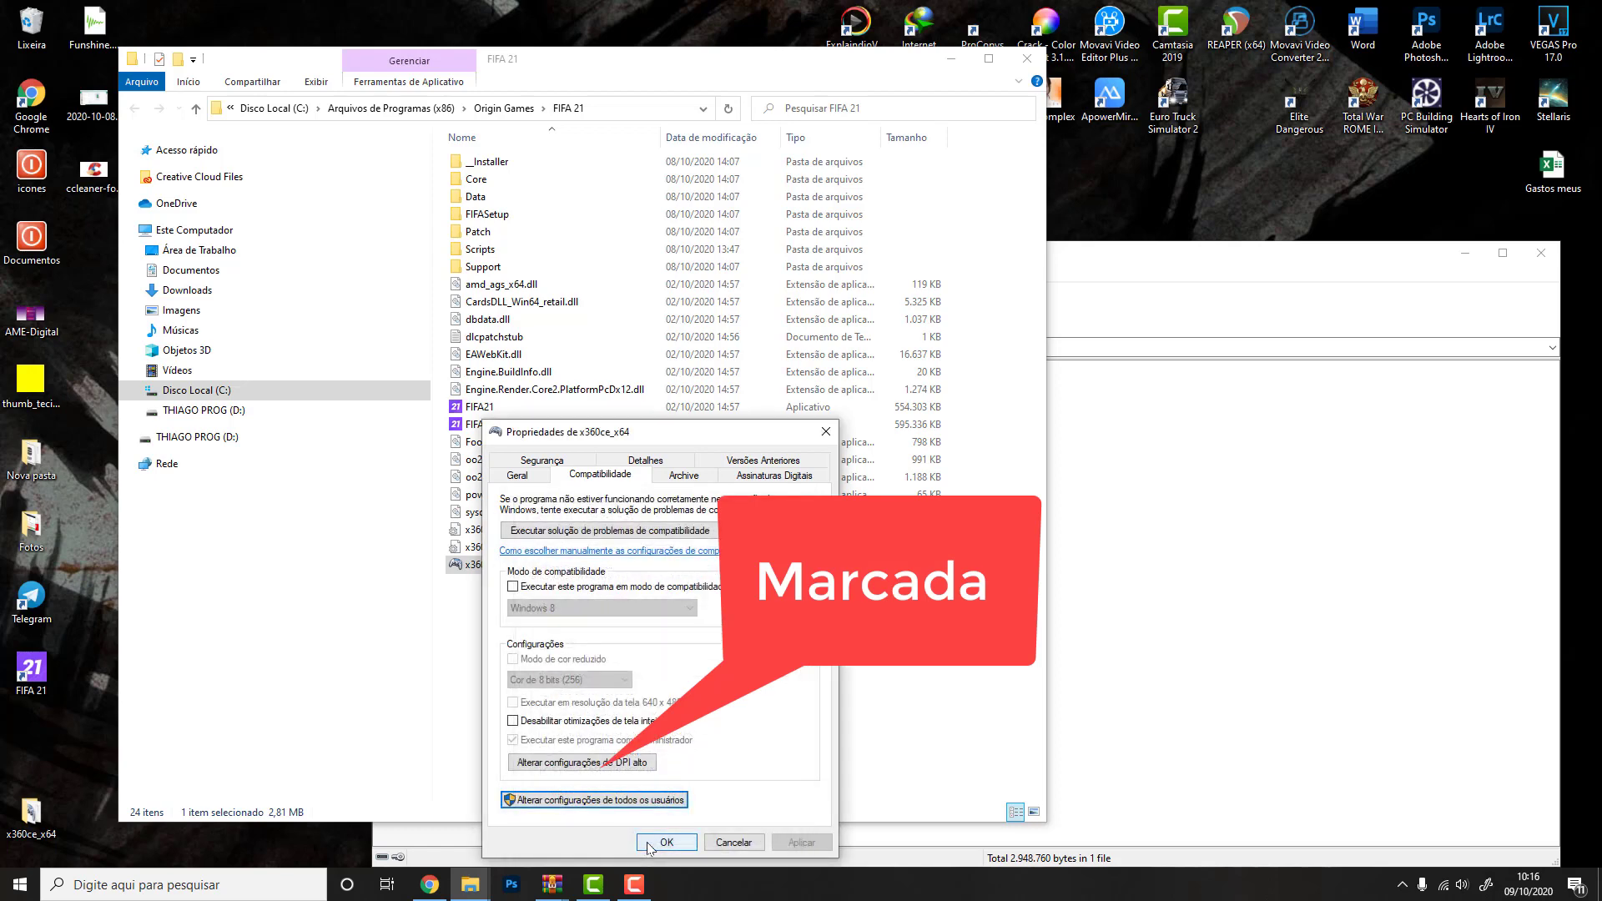
left_click(657, 843)
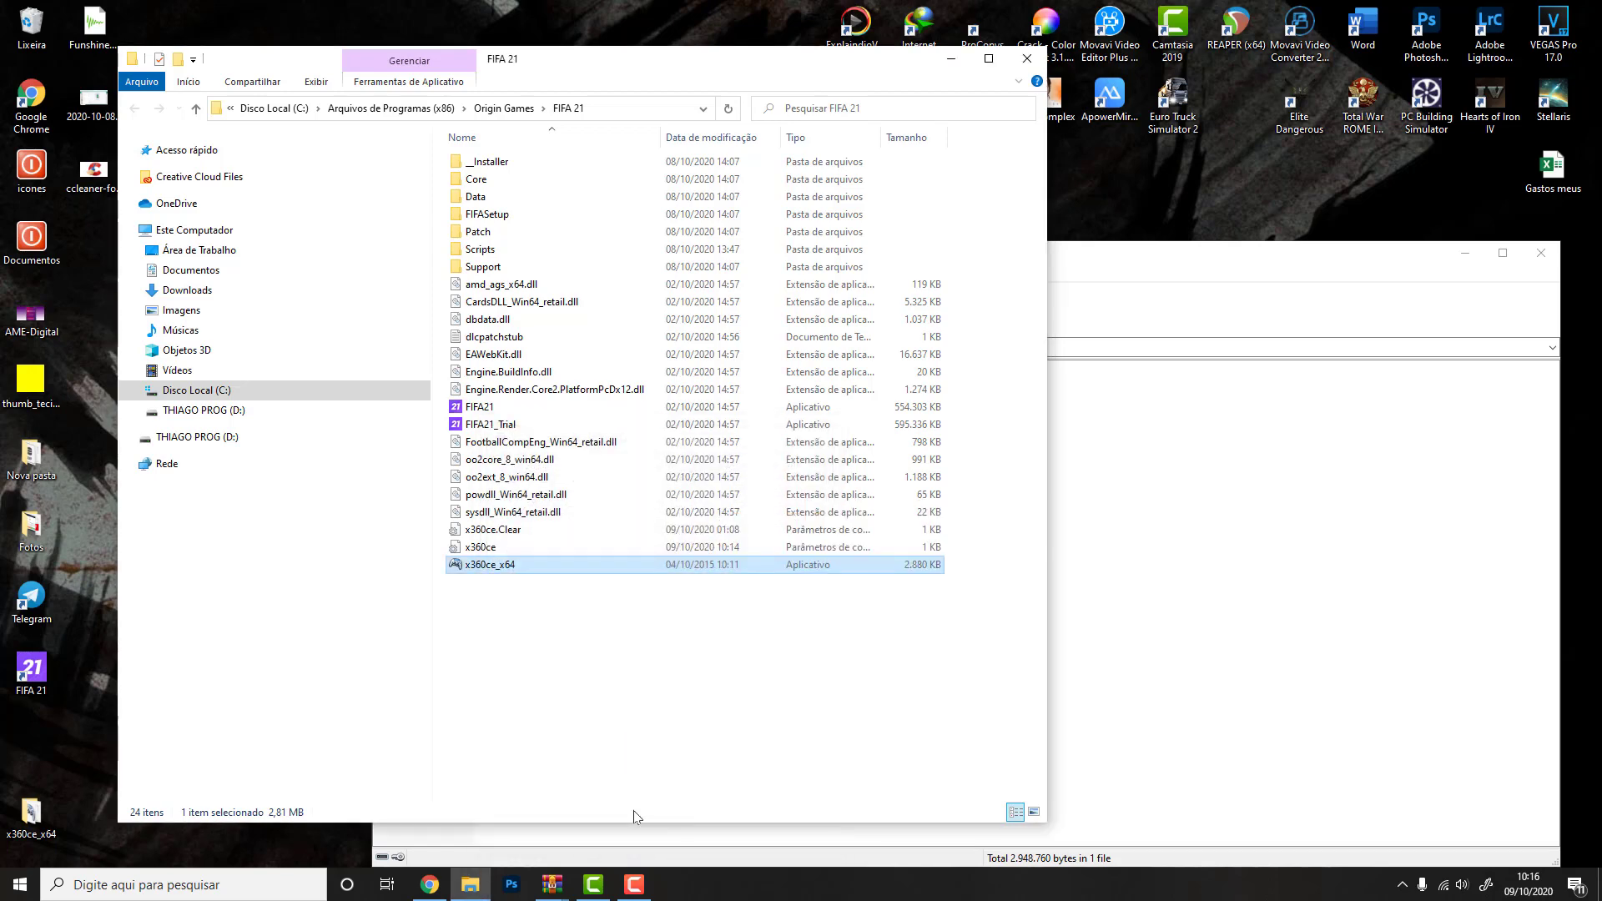
- Launch x360ce_x64 from the FIFA 21 folder and create the missing xinput1_3.dll file
double_click(469, 565)
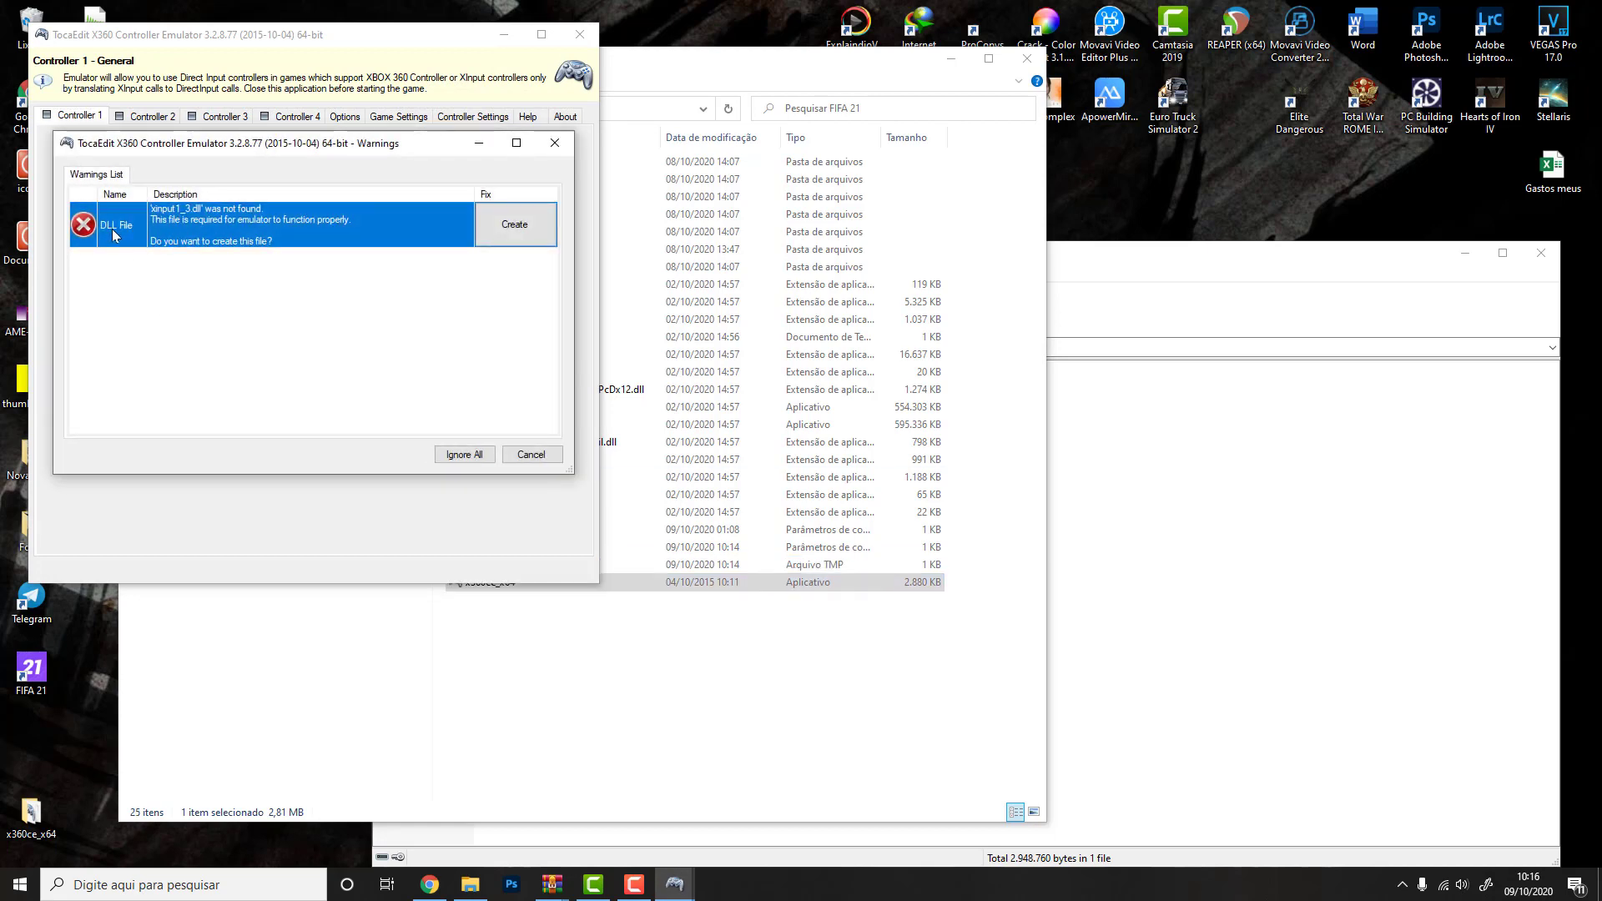
left_click(527, 230)
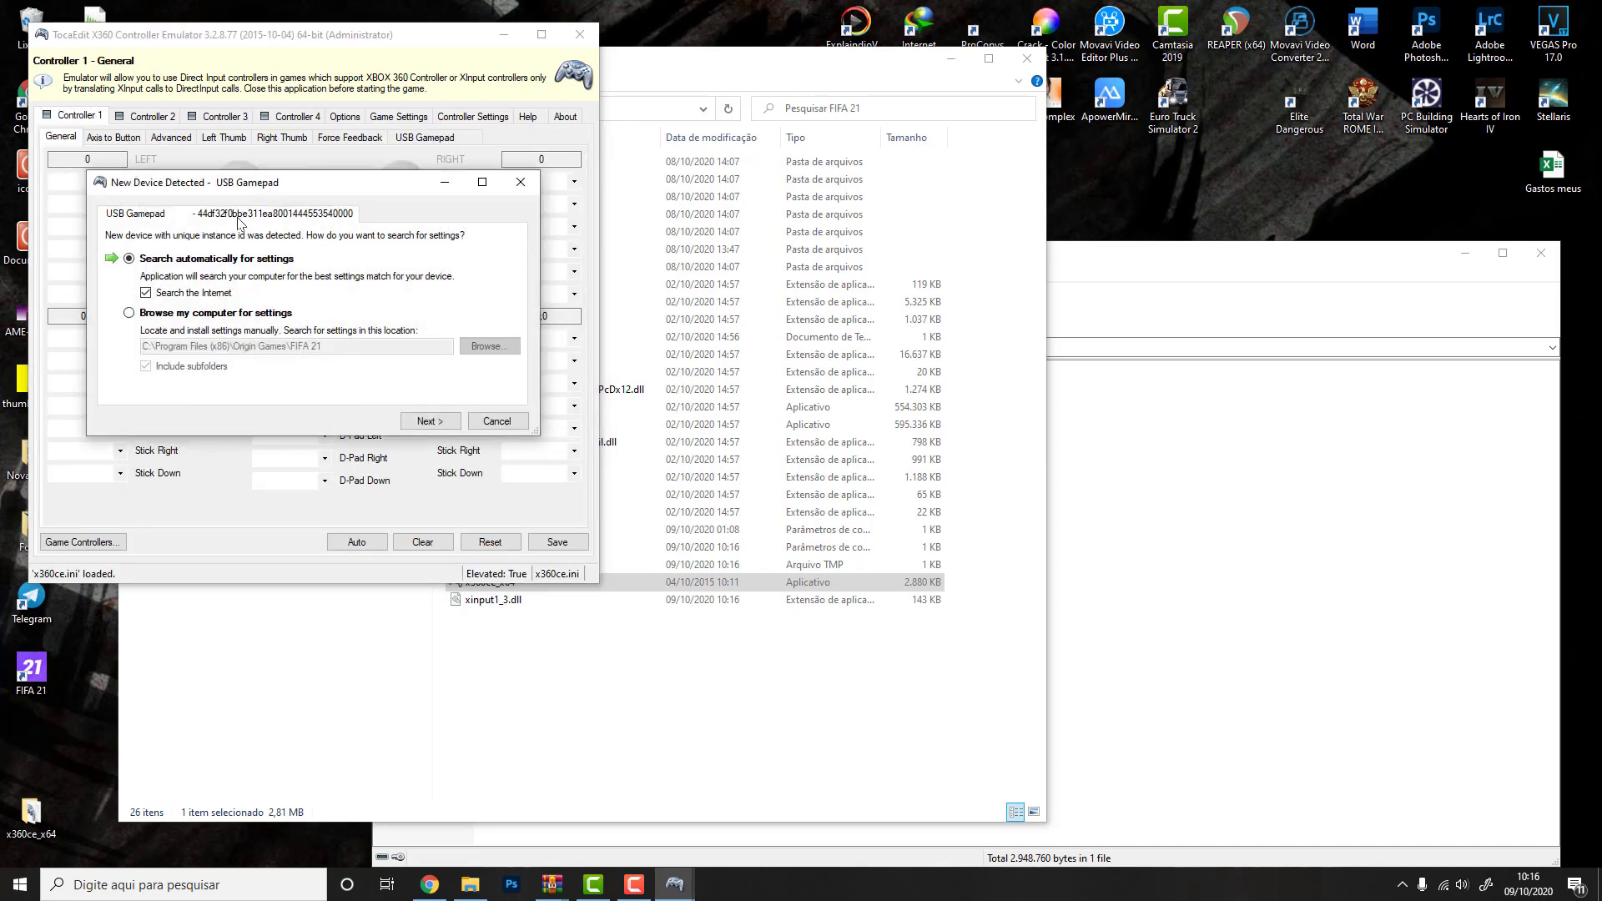
- Search automatically for USB Gamepad settings, including the Internet, and load the FIFA21.exe: FIFA 21 configuration
left_click(255, 316)
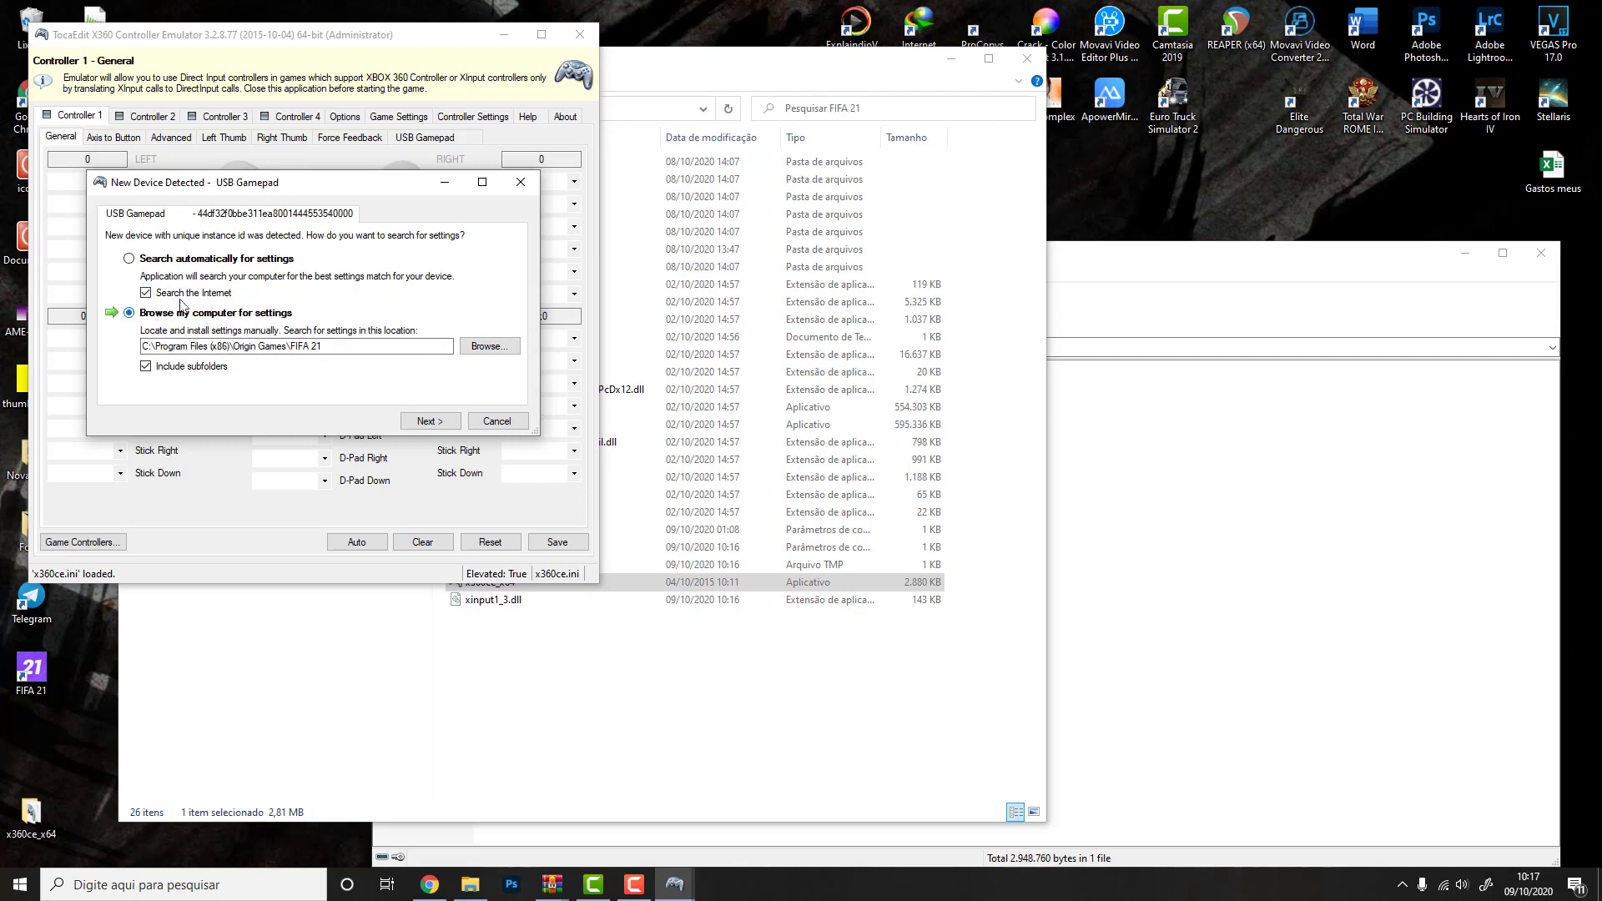
left_click(234, 261)
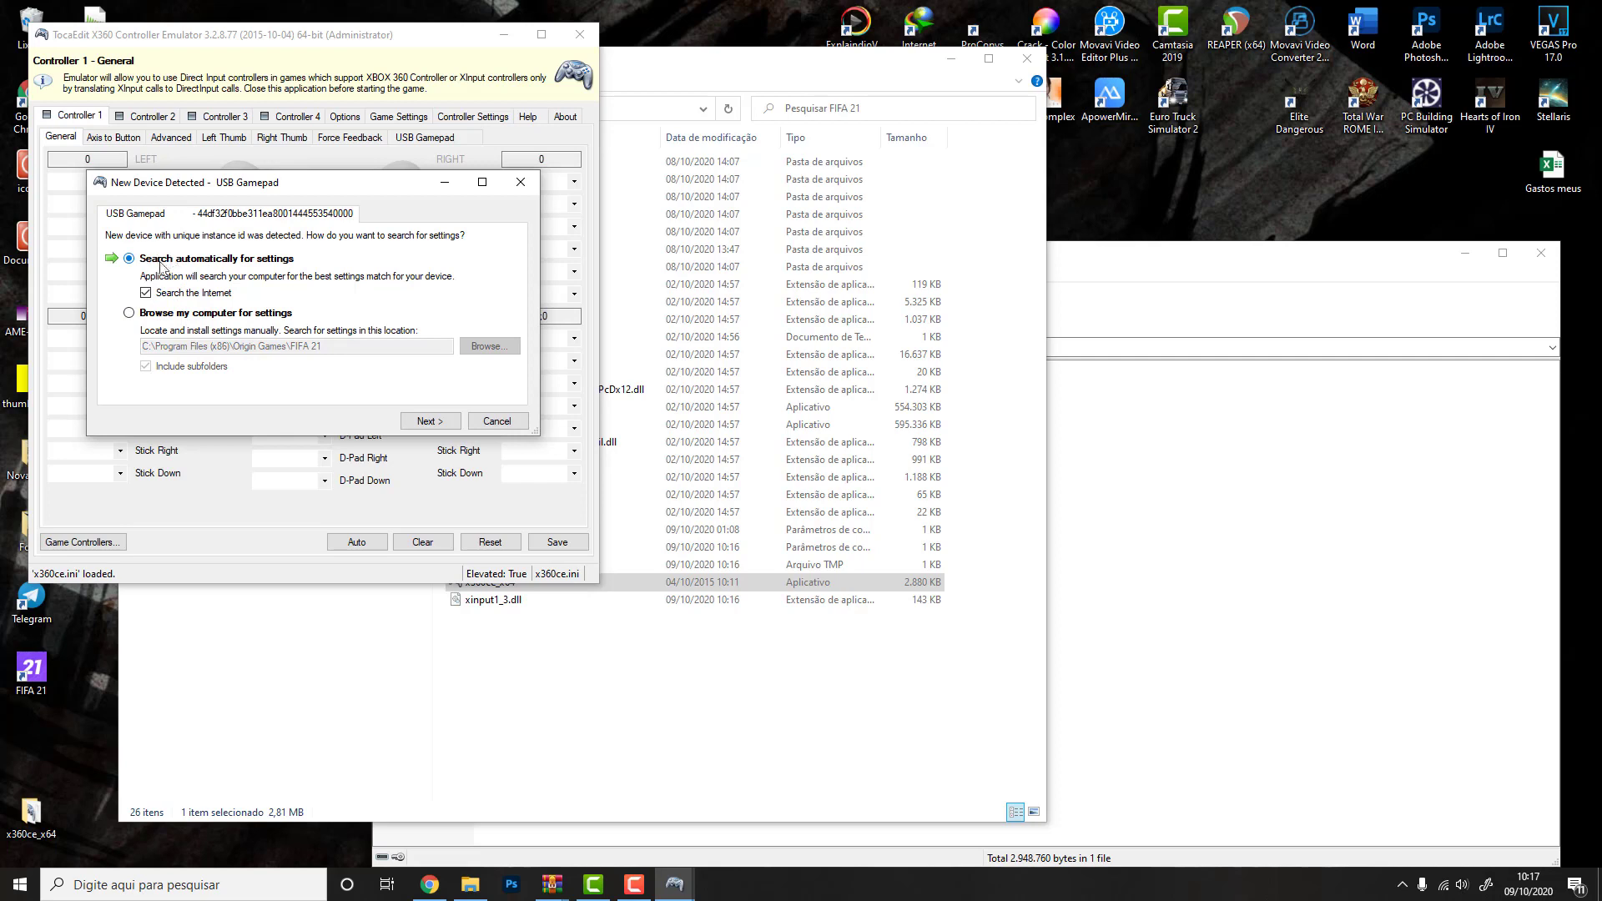
left_click(454, 423)
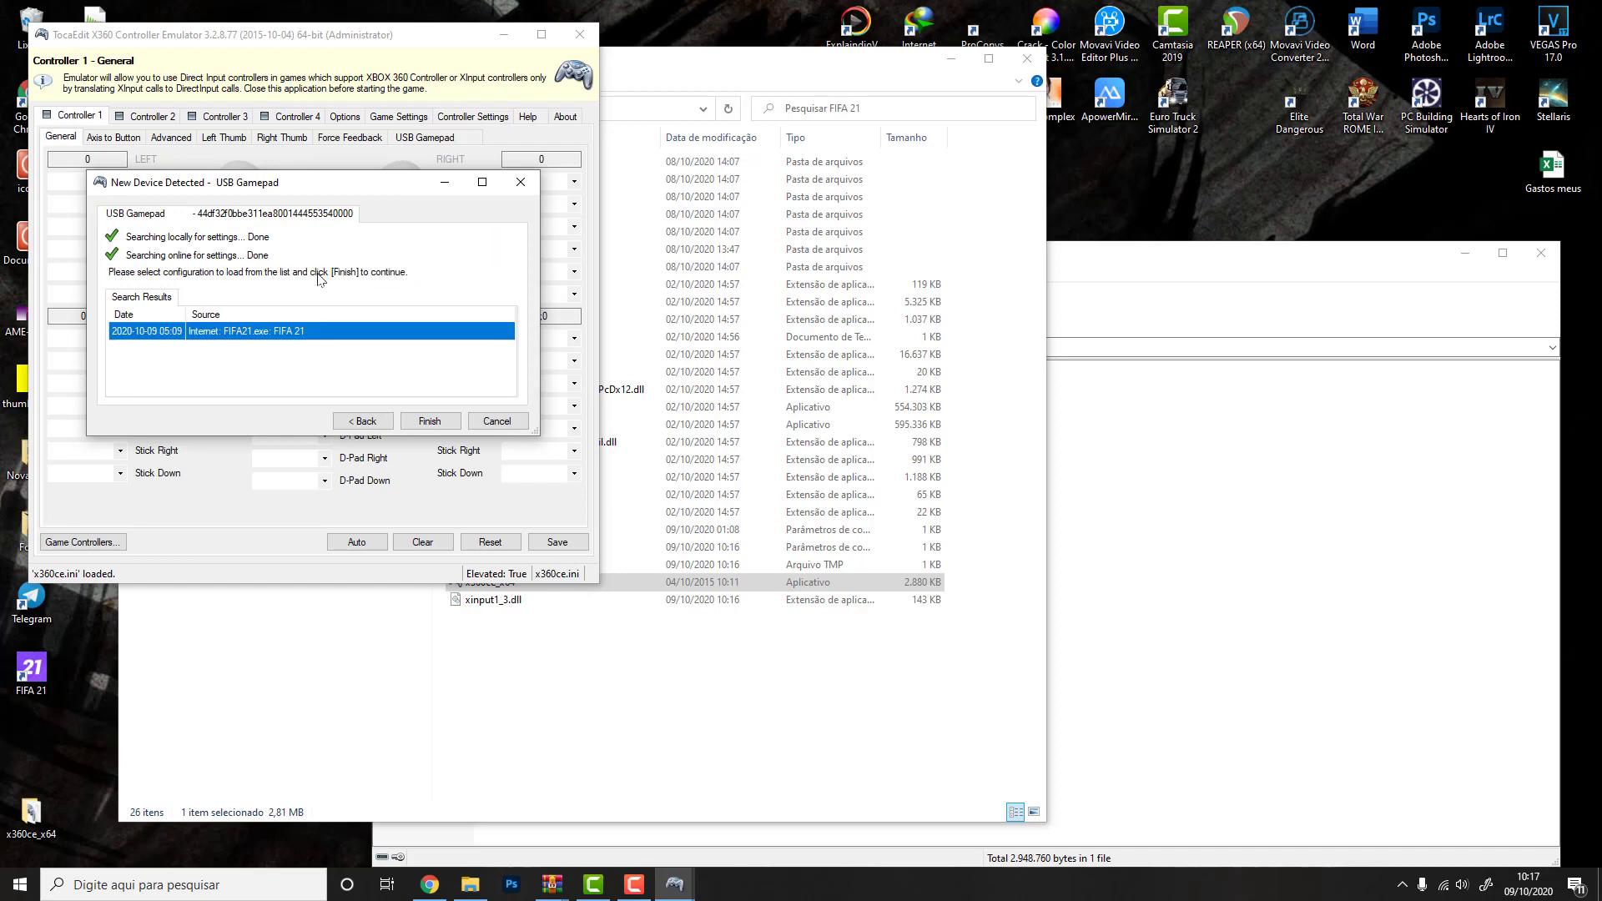
left_click(431, 421)
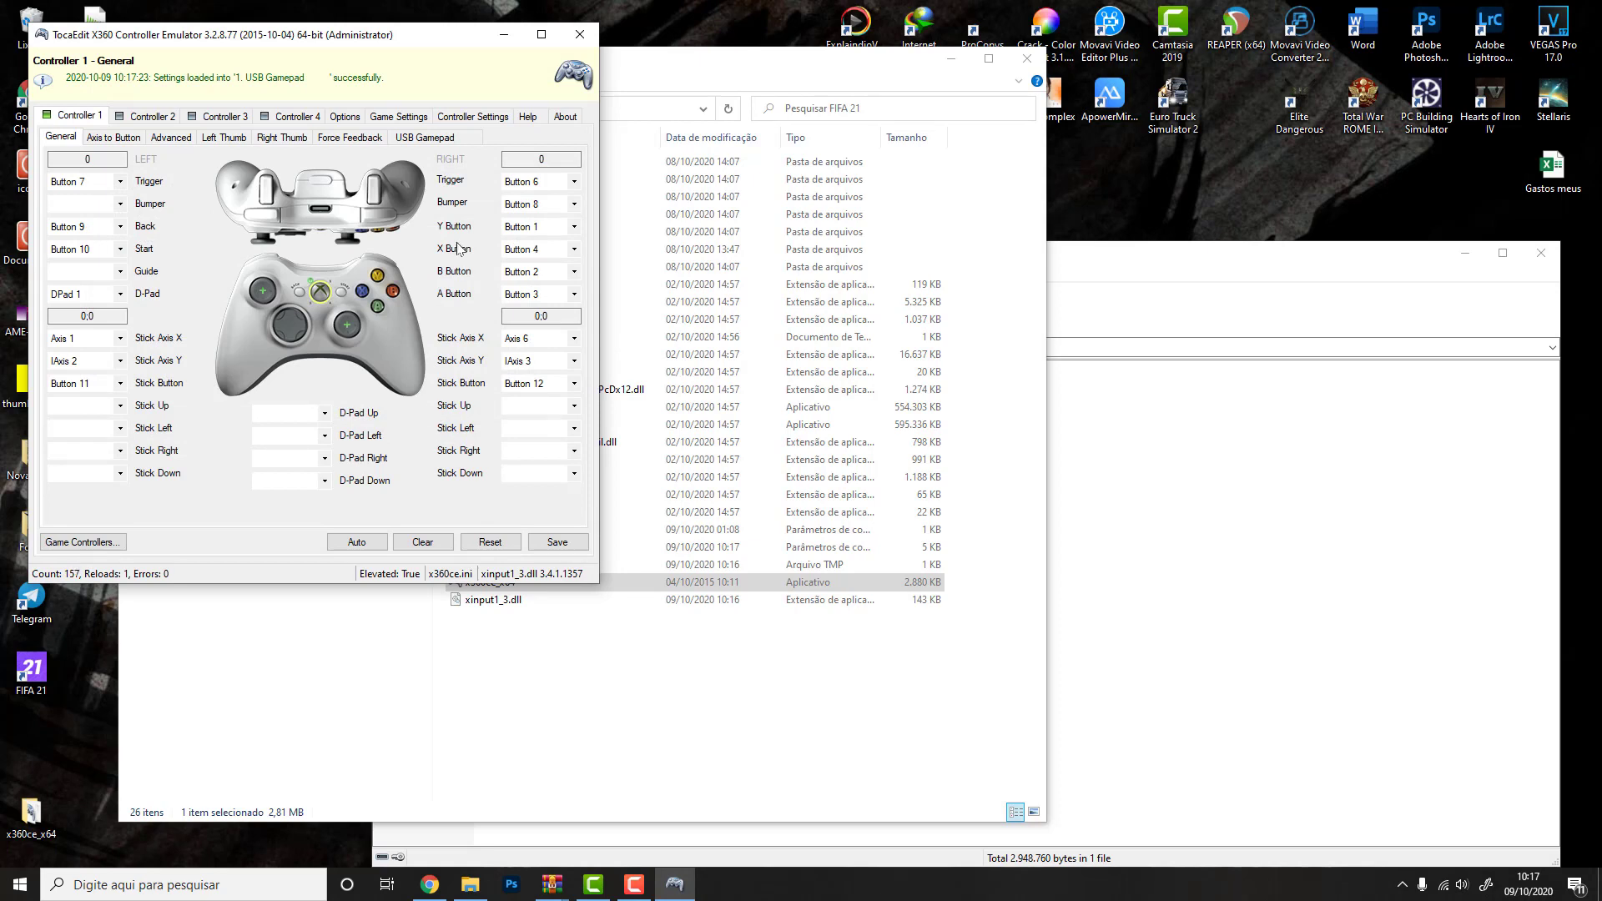
- Save the USB Gamepad controller settings for FIFA21.exe: FIFA 21 and open the game settings
left_click(472, 117)
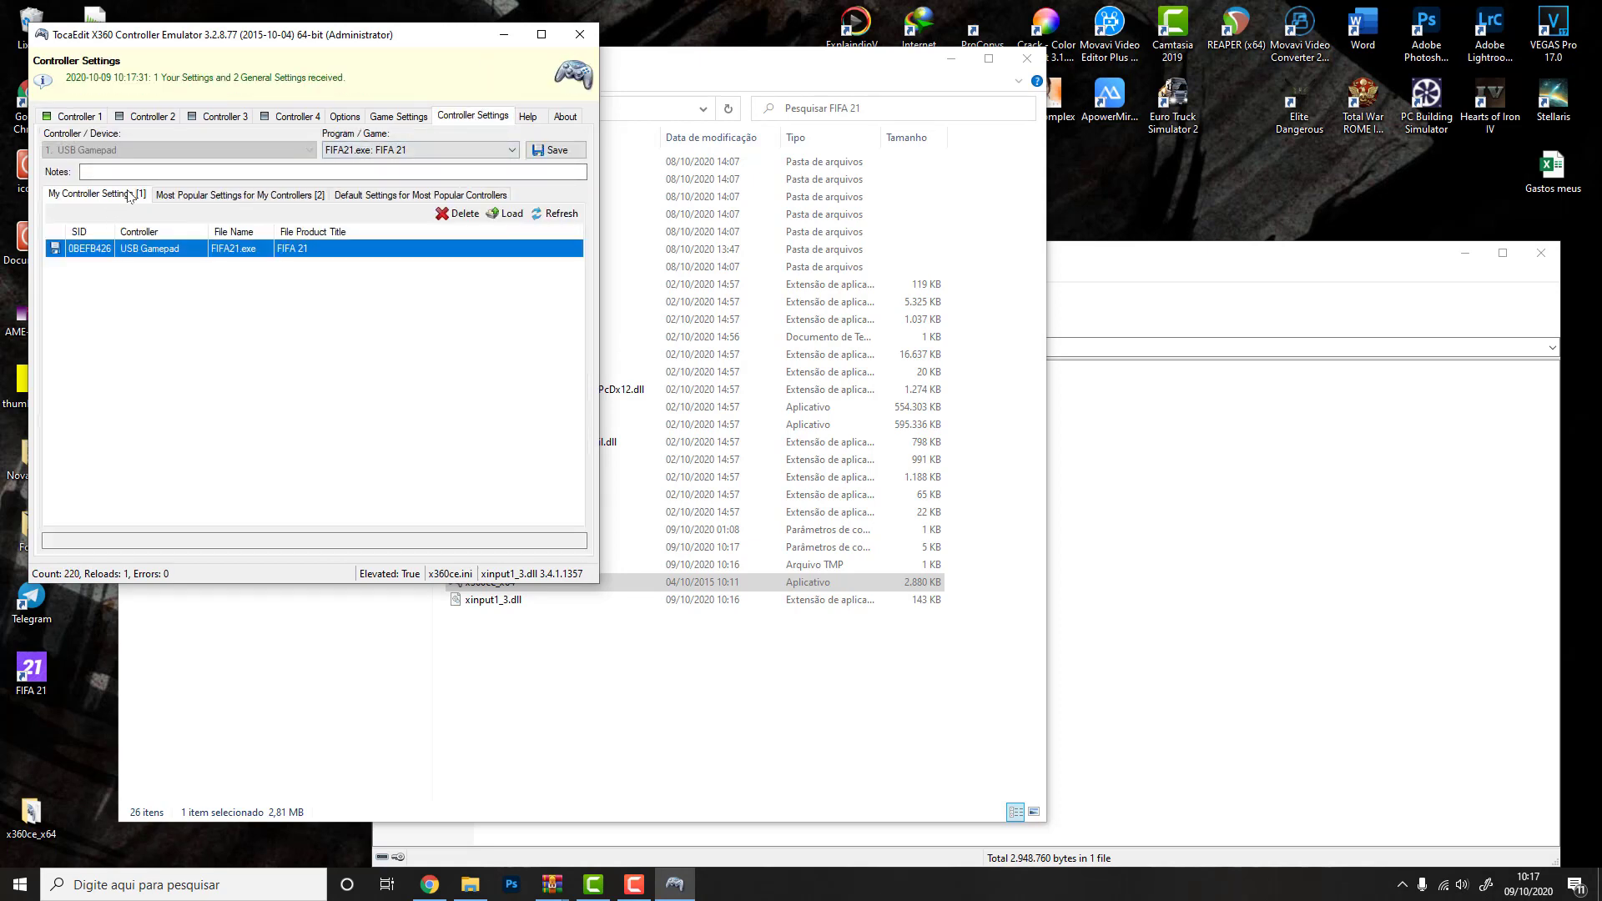
left_click(547, 152)
left_click(400, 117)
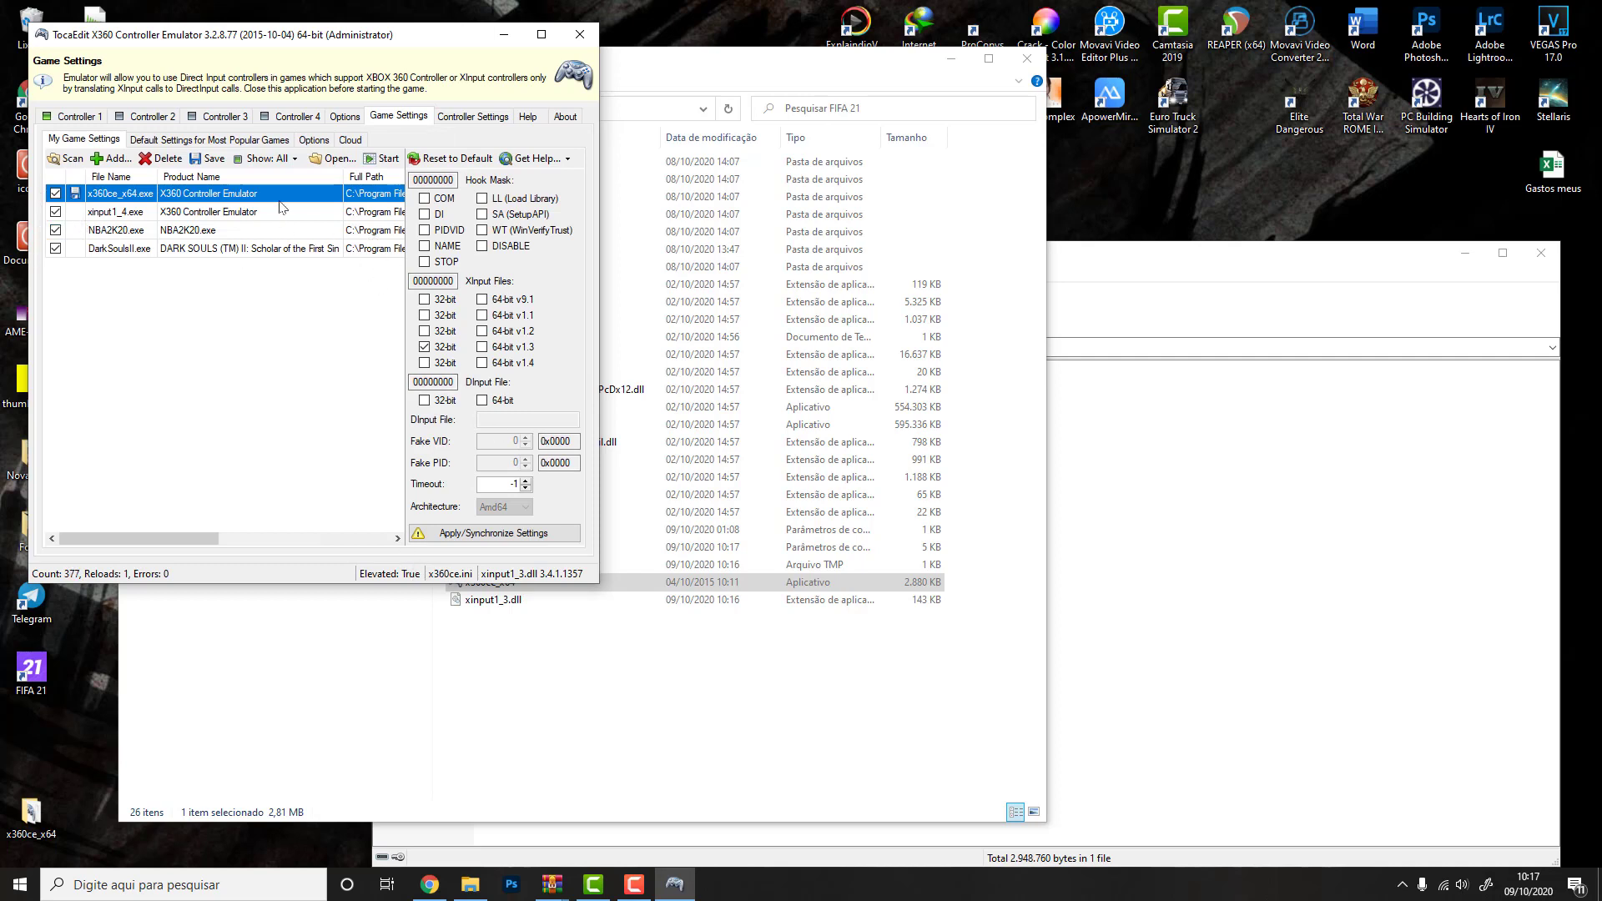
- On Controller 1, record the left trigger as Button 7 and the left bumper as Button 5
left_click(85, 121)
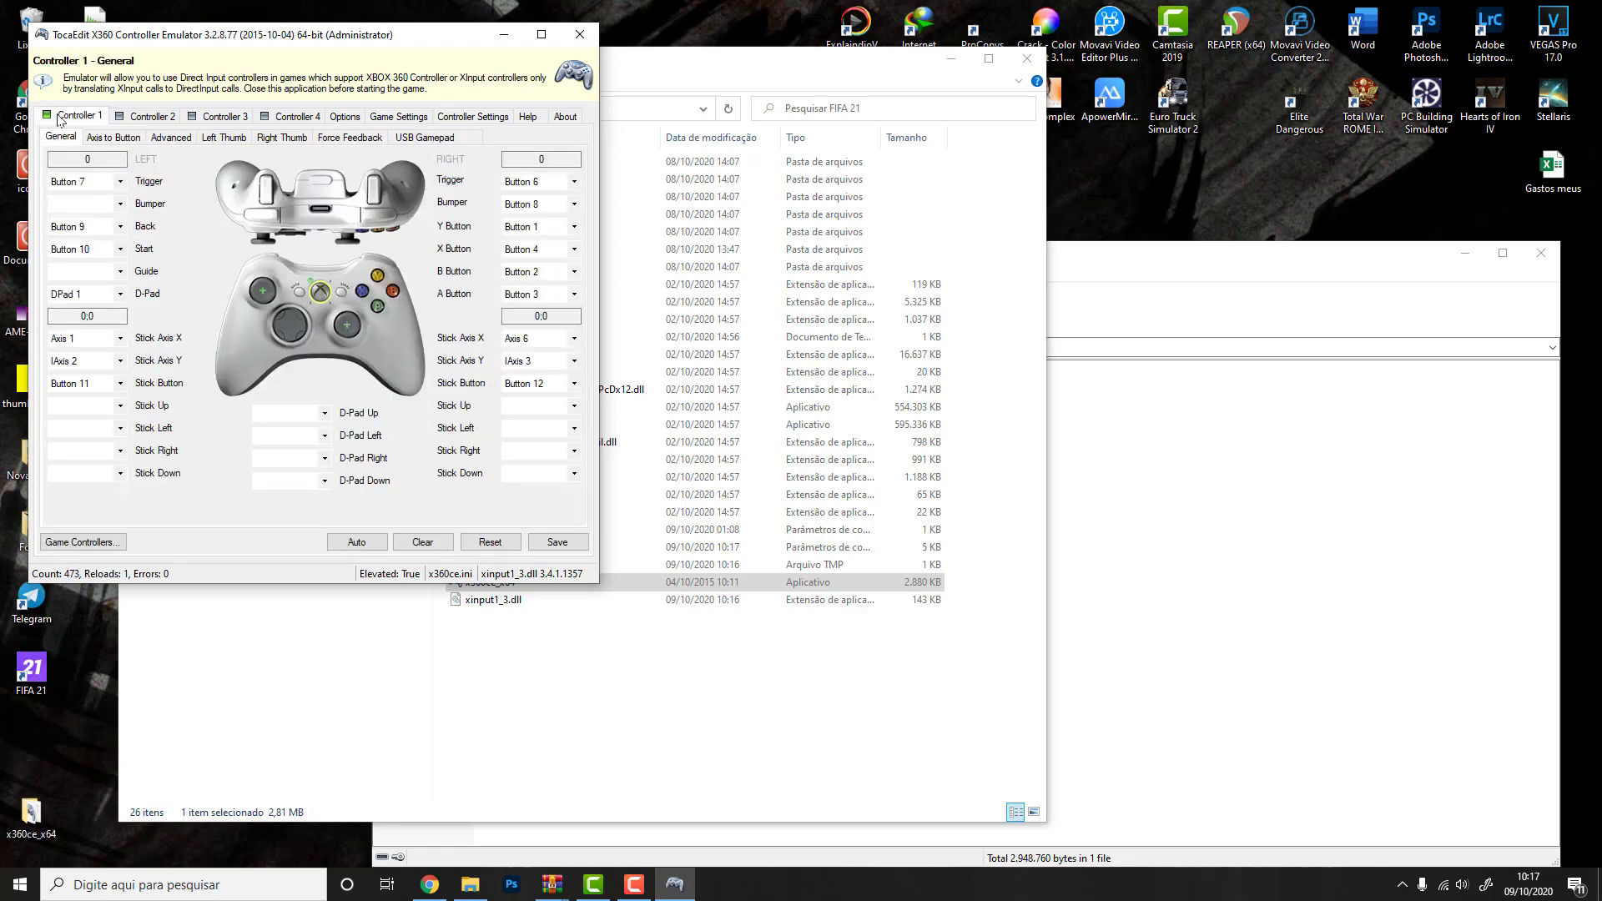
left_click(106, 183)
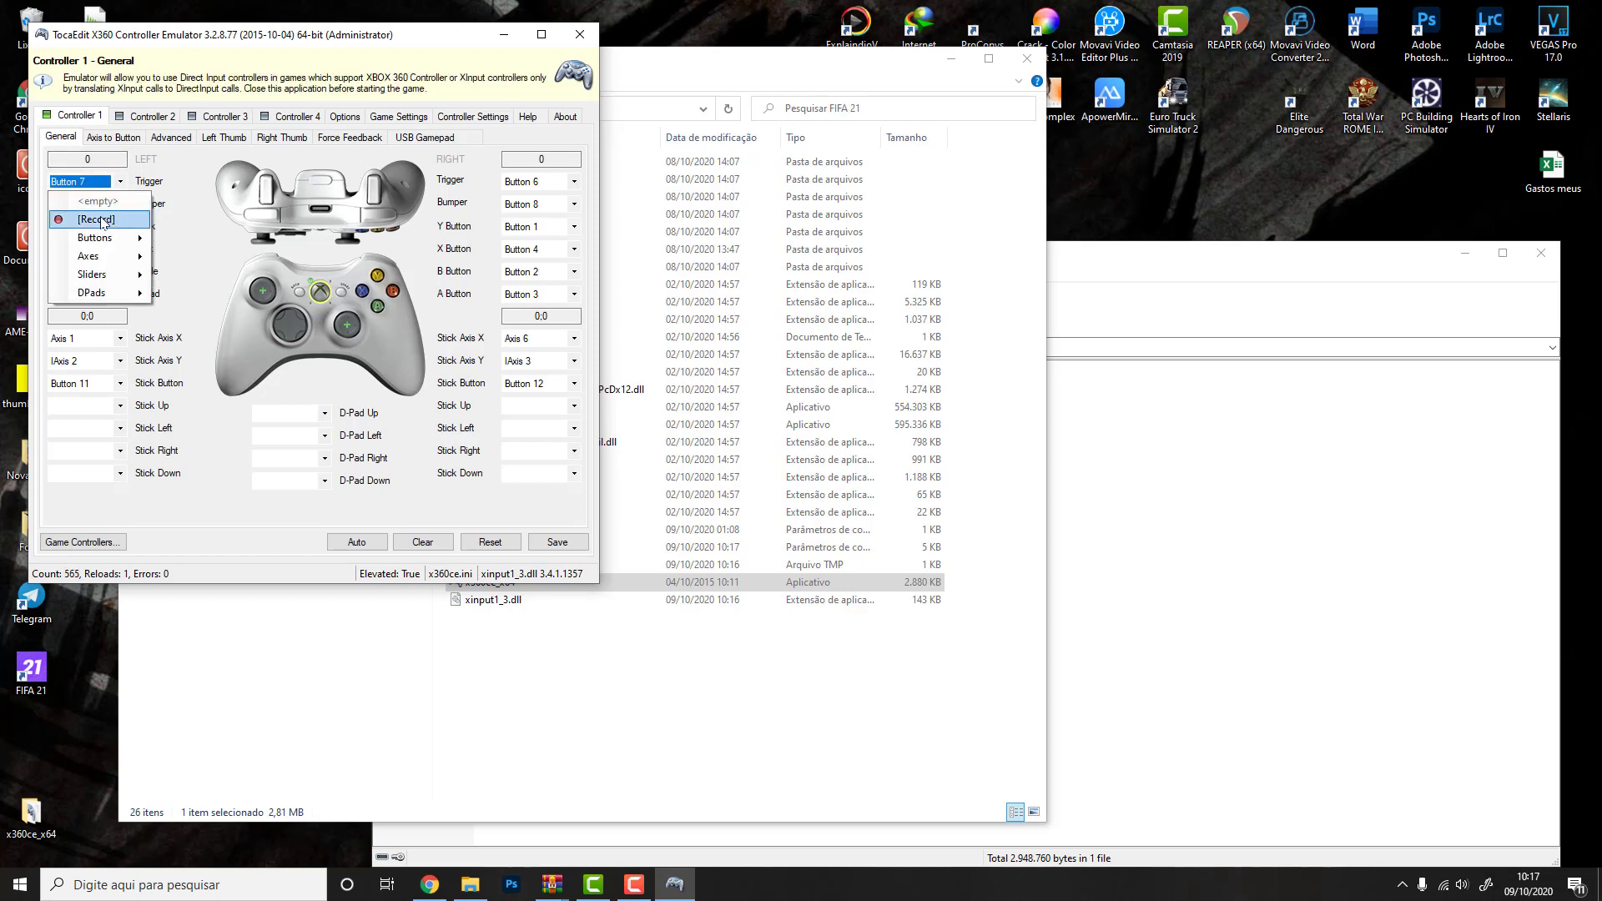
left_click(104, 220)
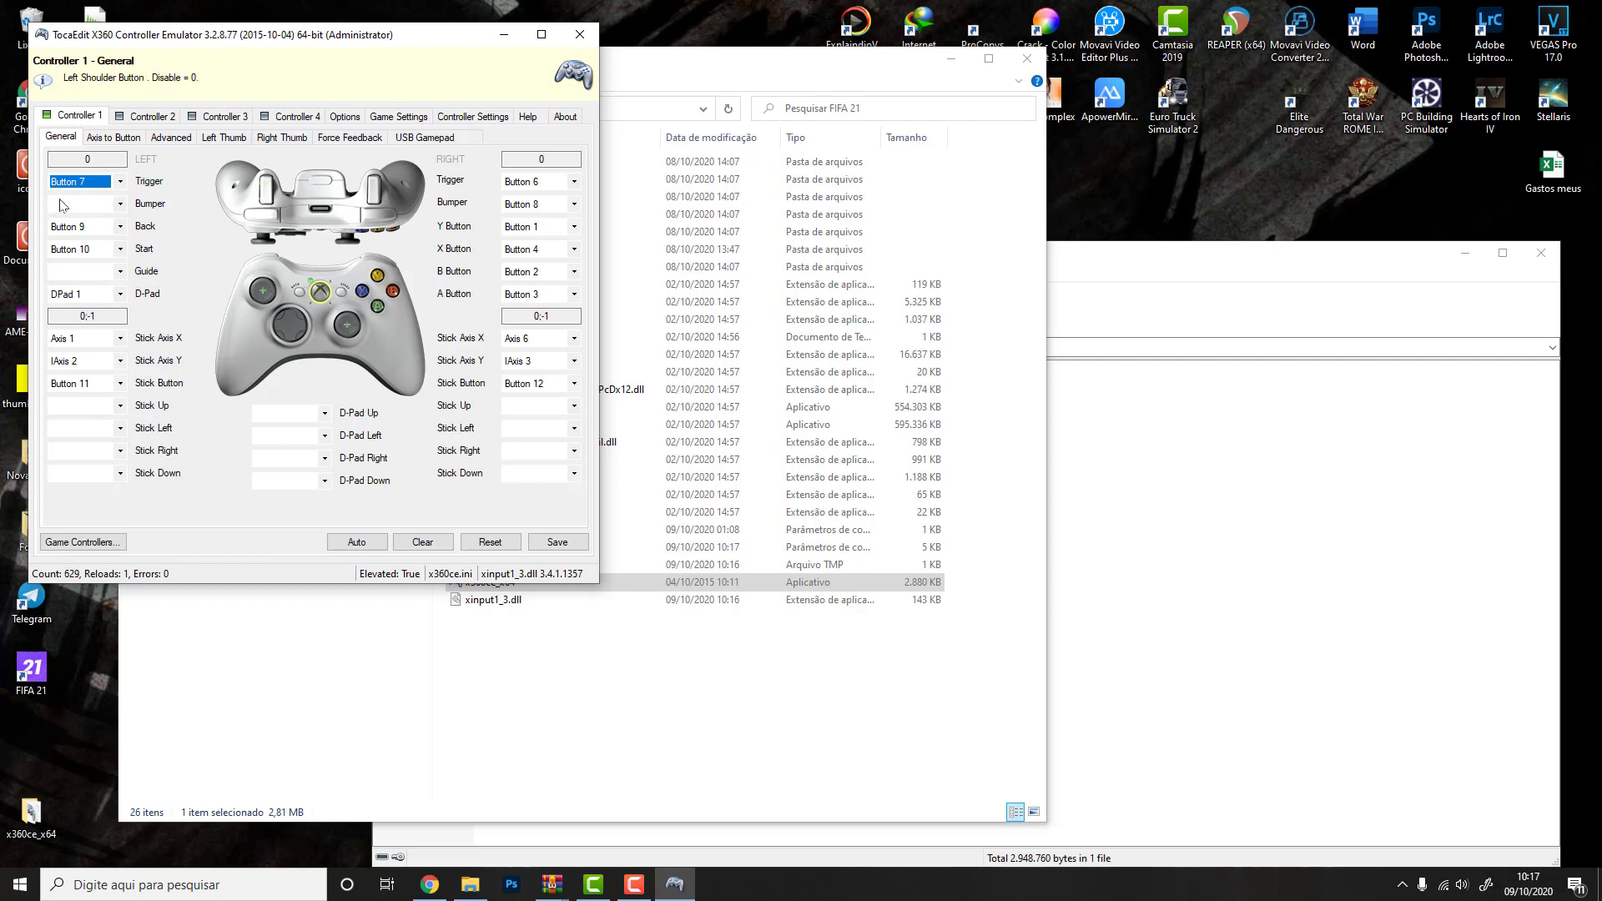
left_click(122, 206)
left_click(106, 253)
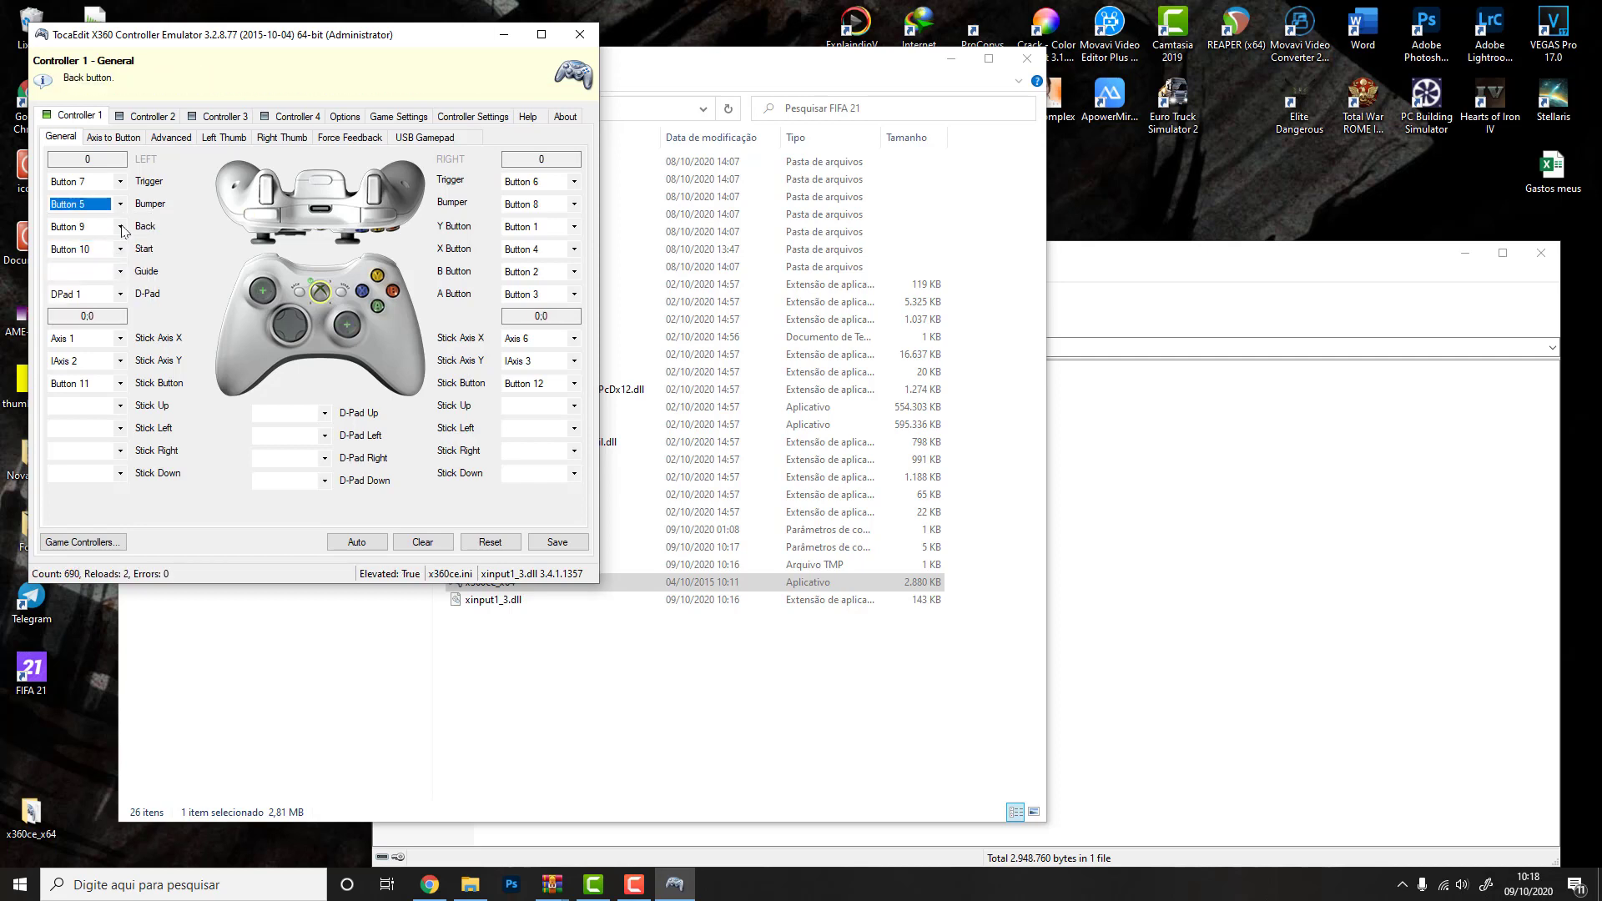
- On Controller 1, record the Back button as Button 9 and the Start button as Button 10
left_click(117, 226)
left_click(128, 271)
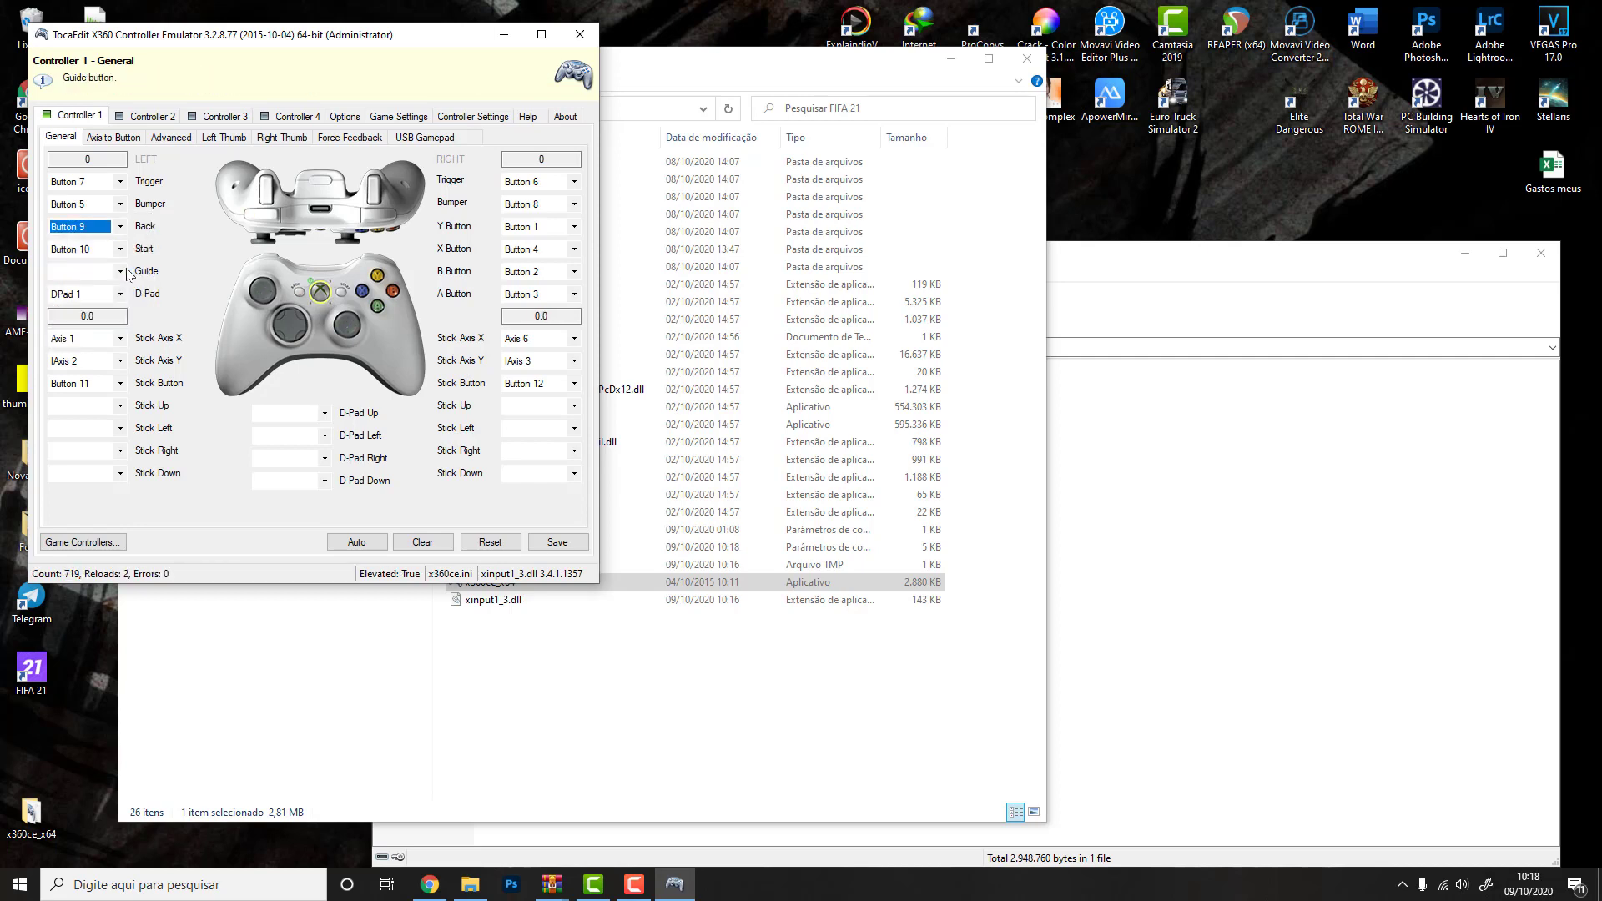
left_click(120, 249)
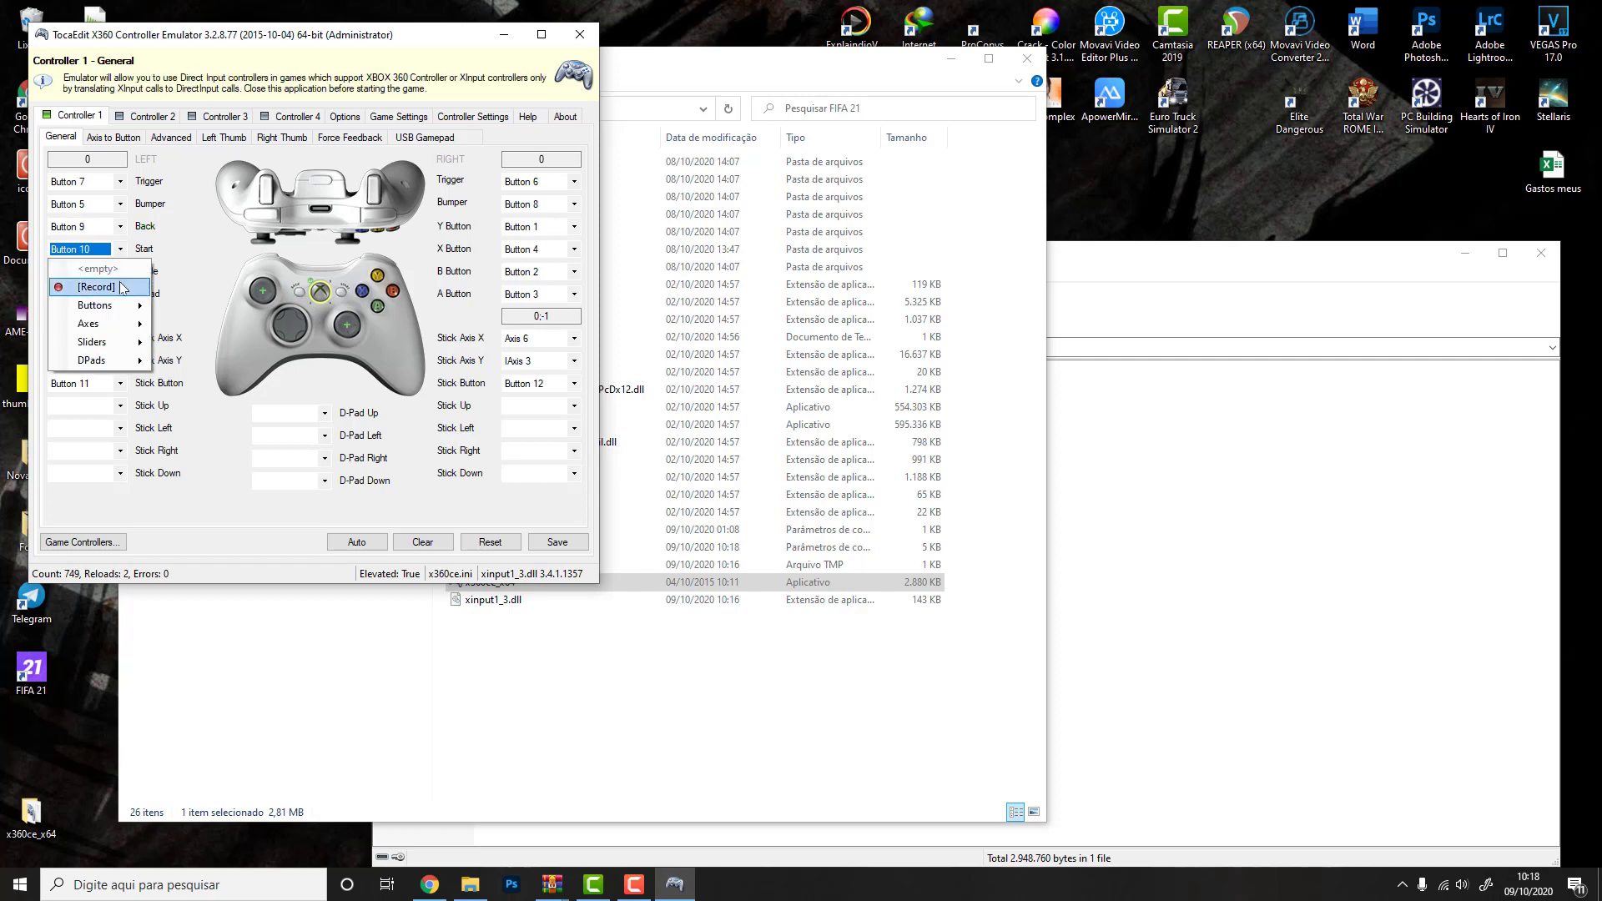
left_click(121, 287)
left_click(120, 271)
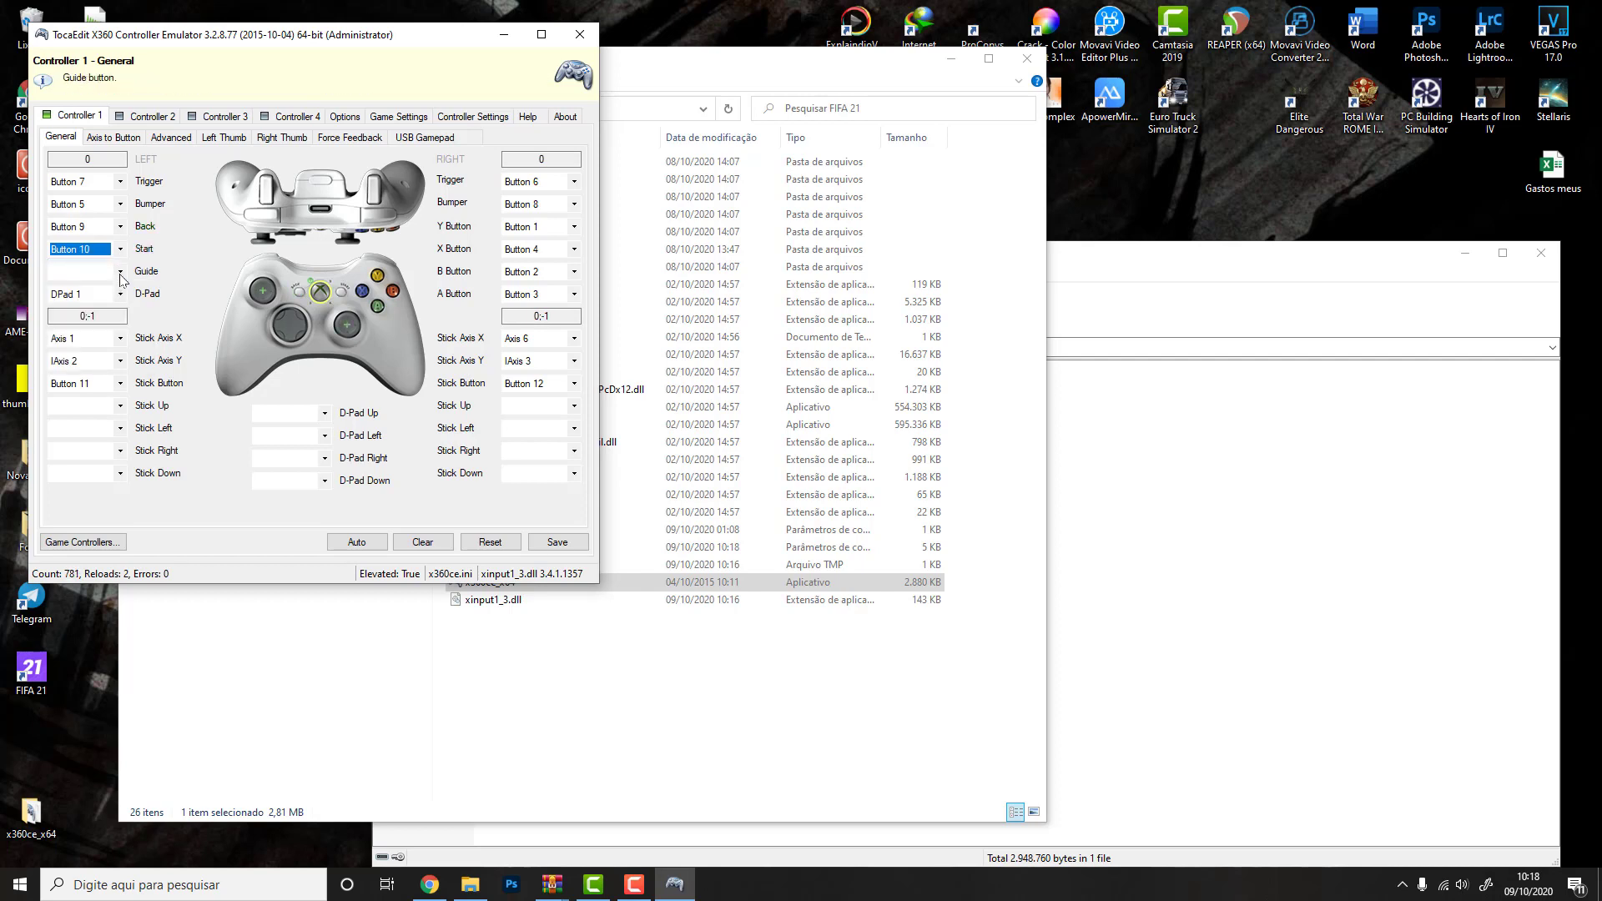
left_click(118, 317)
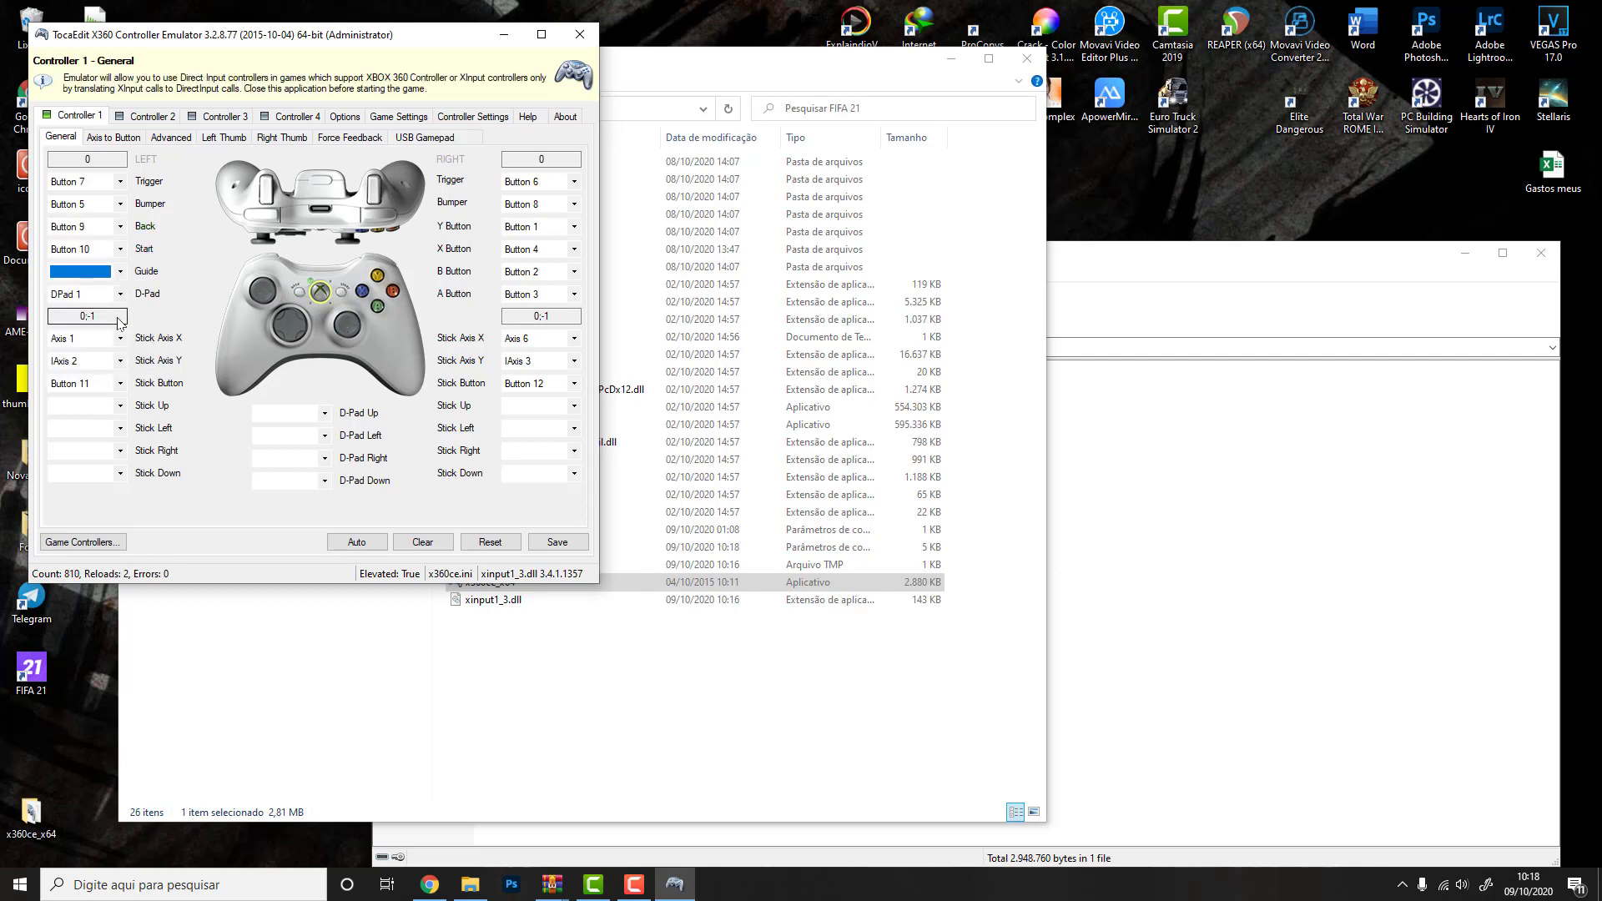
- Record the left stick's X axis as HAxis 1 and its Y axis as IHAxis 2
left_click(117, 340)
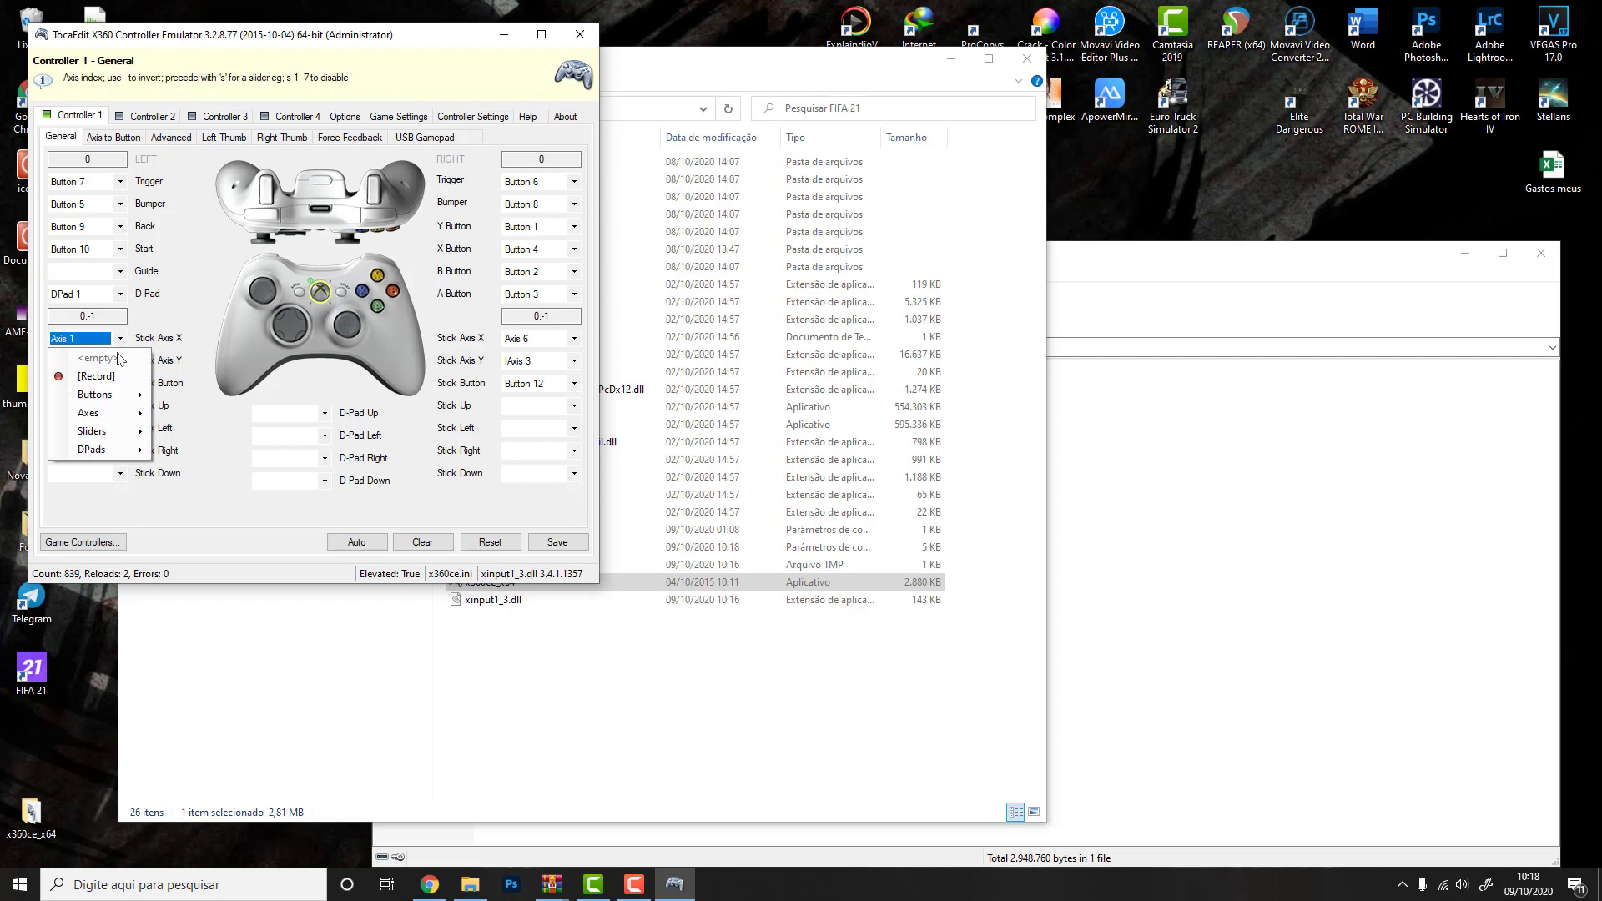
left_click(108, 380)
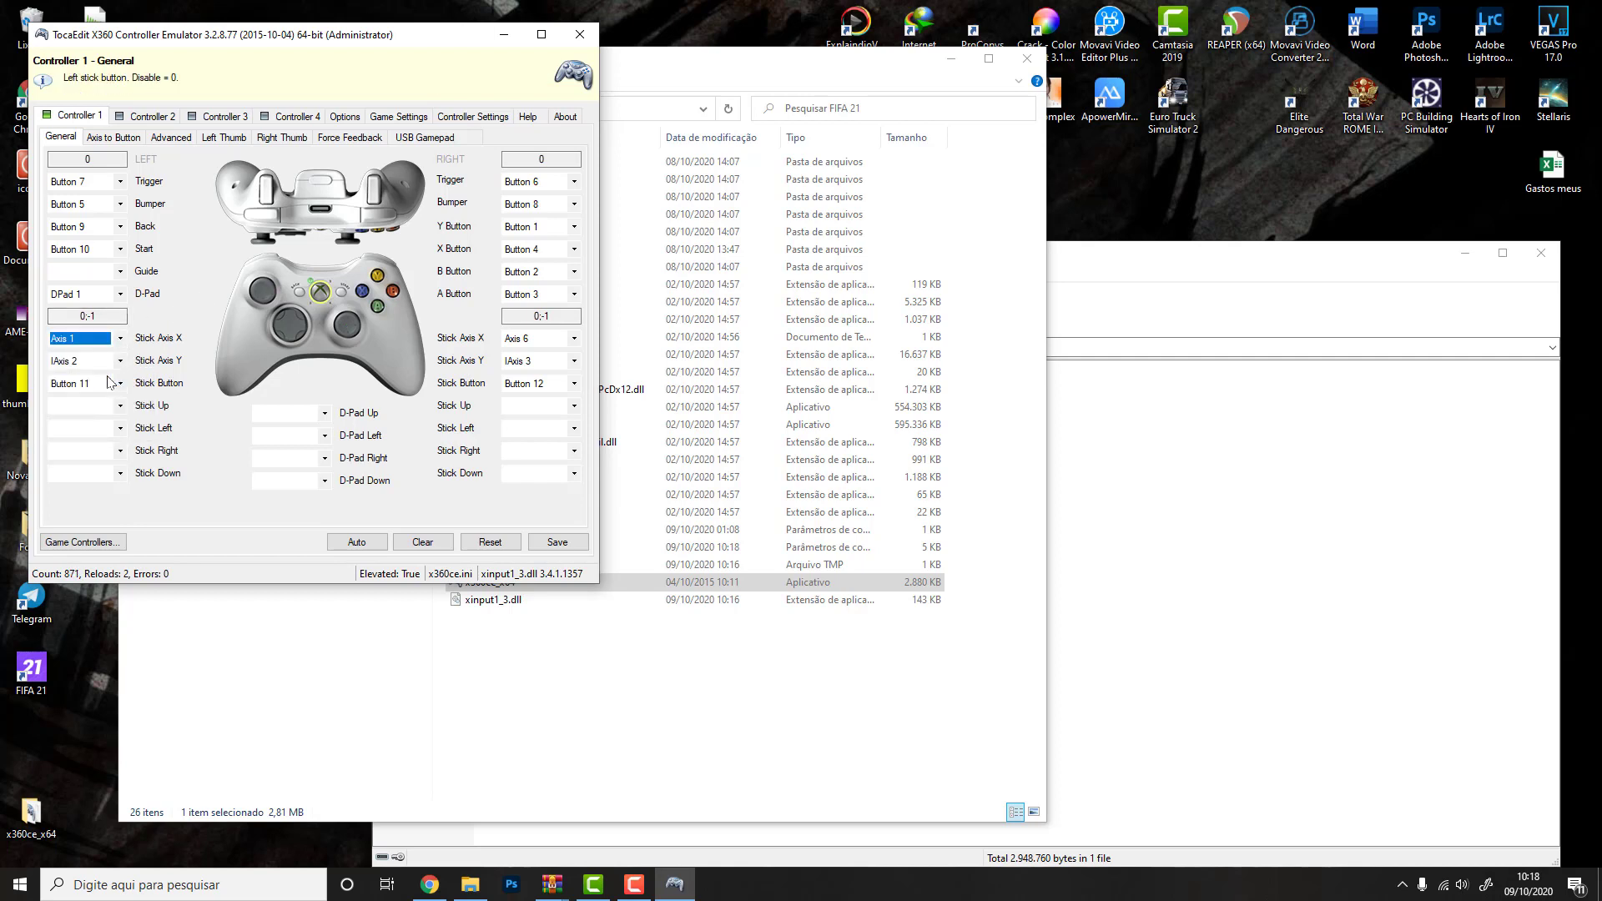
left_click(120, 364)
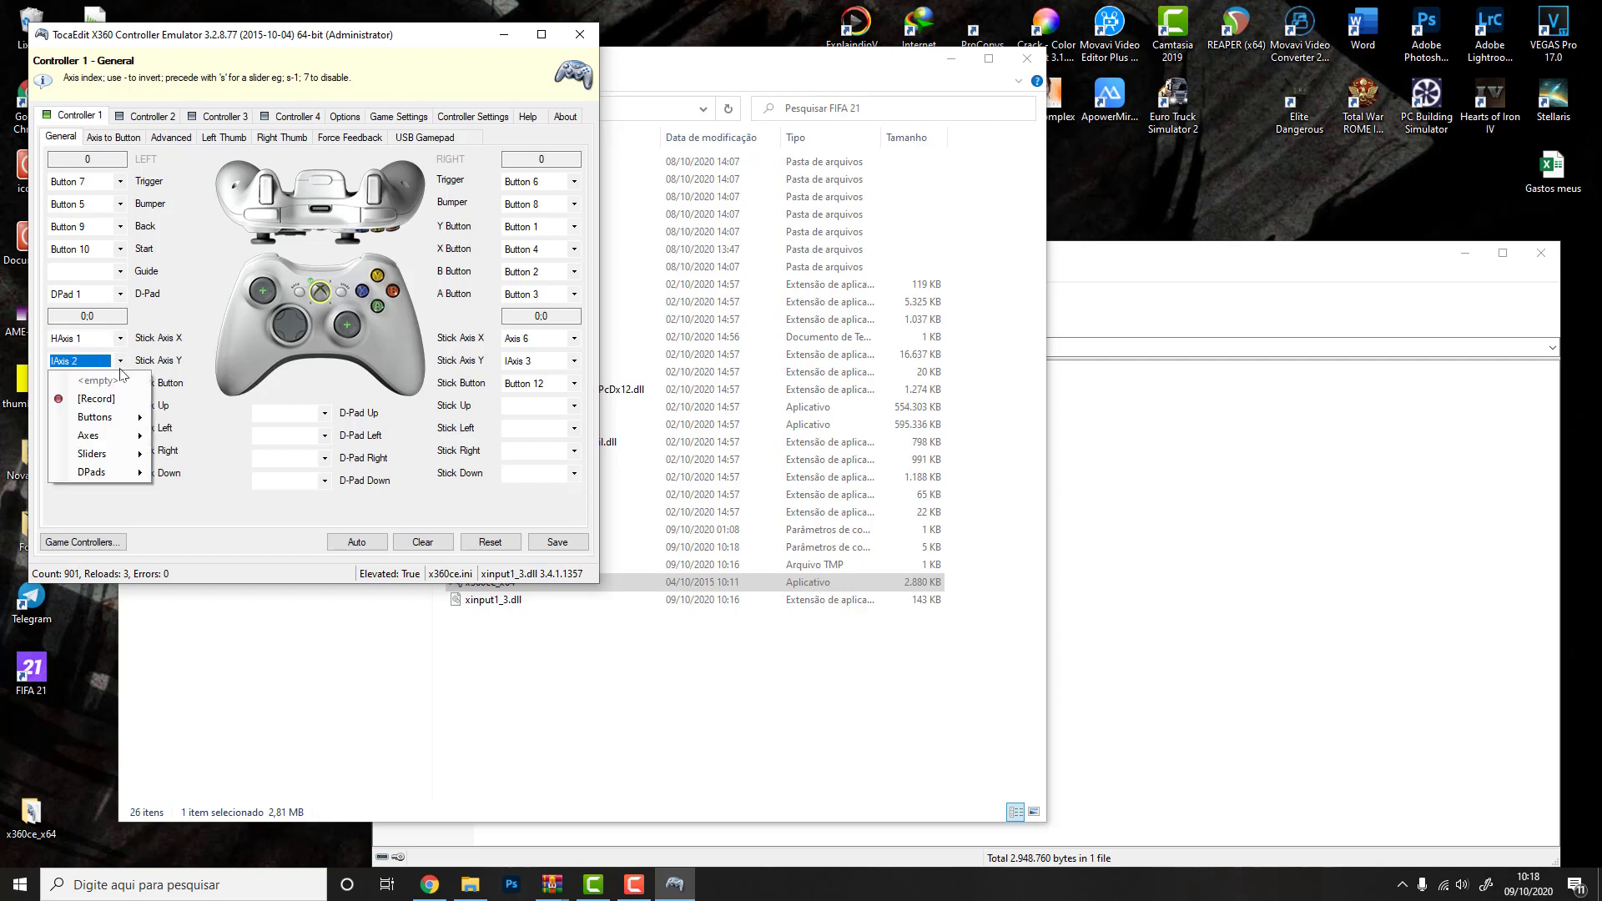
left_click(107, 398)
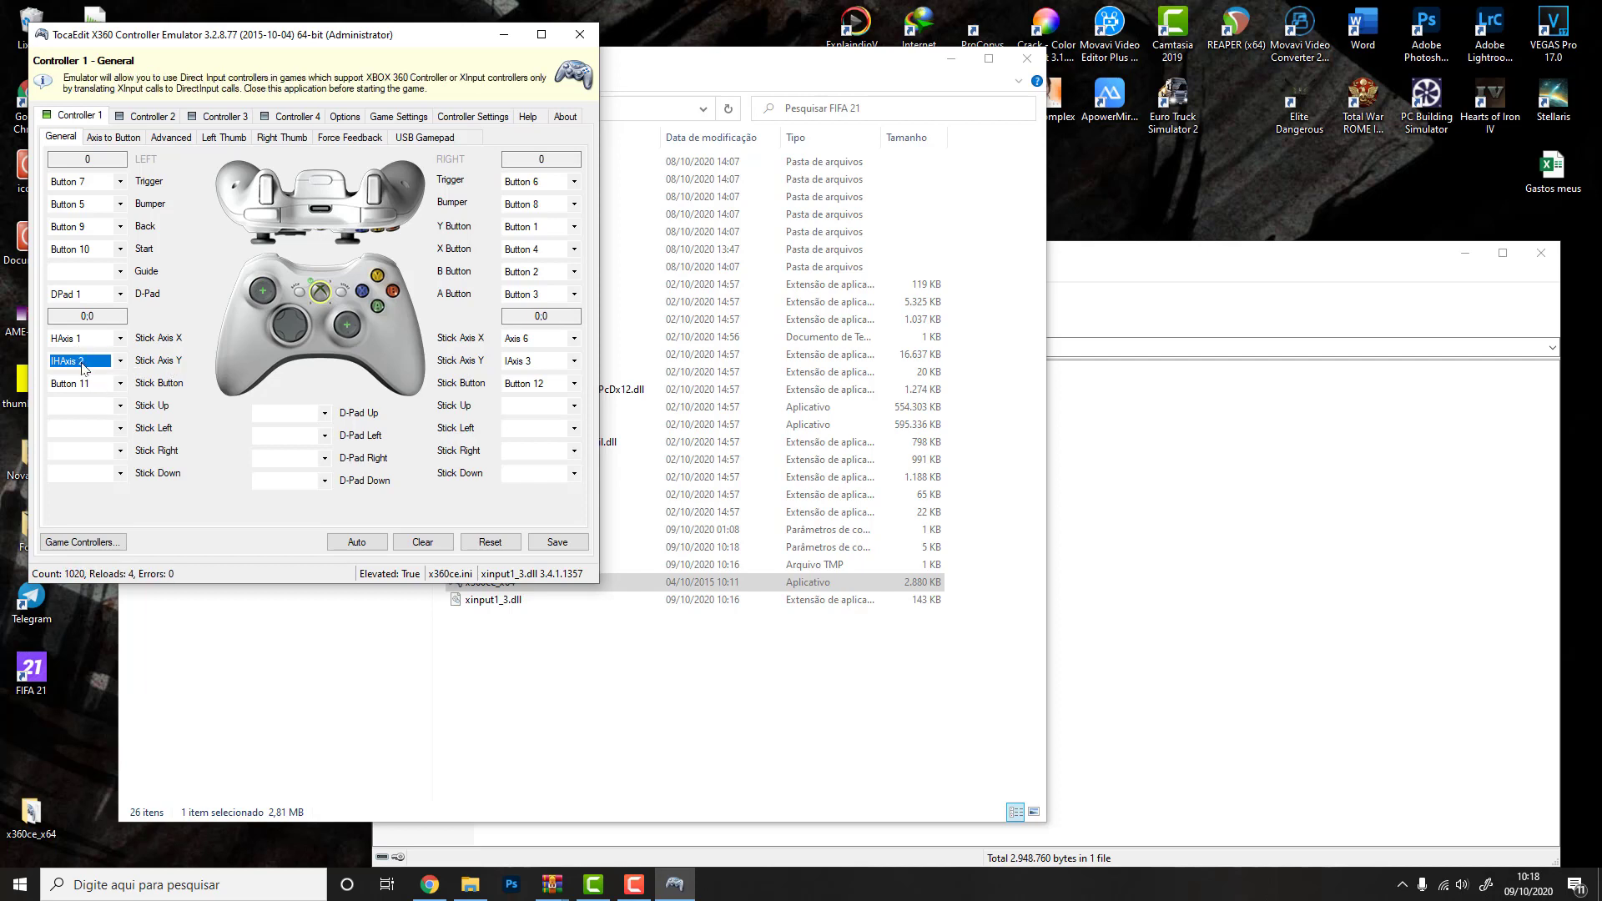
left_click(120, 383)
key("Escape")
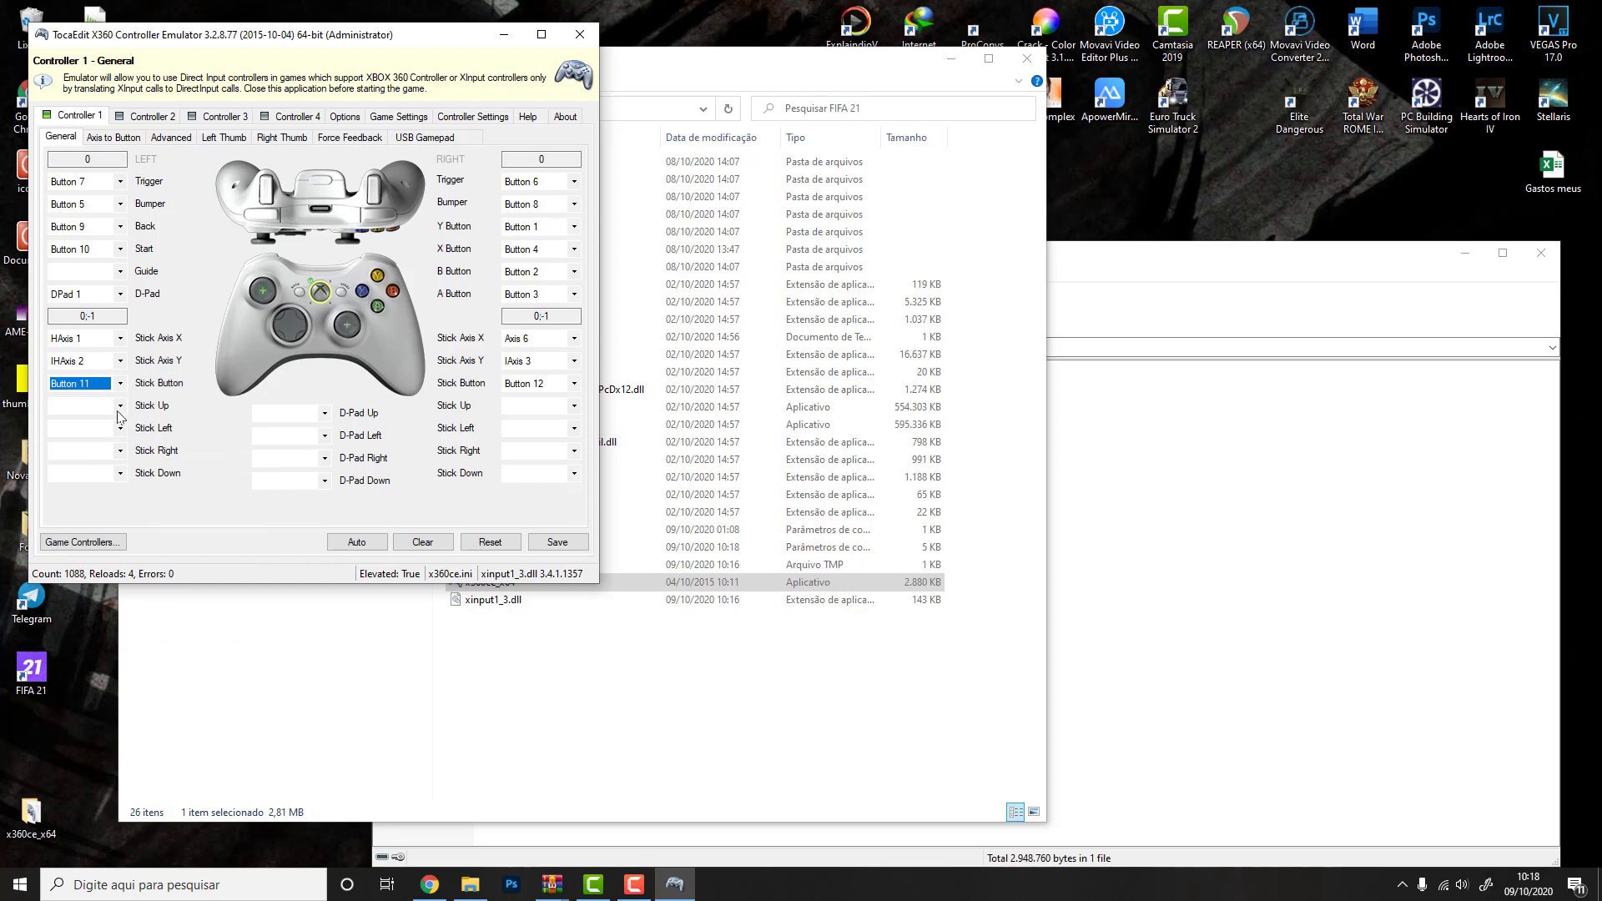
left_click(119, 407)
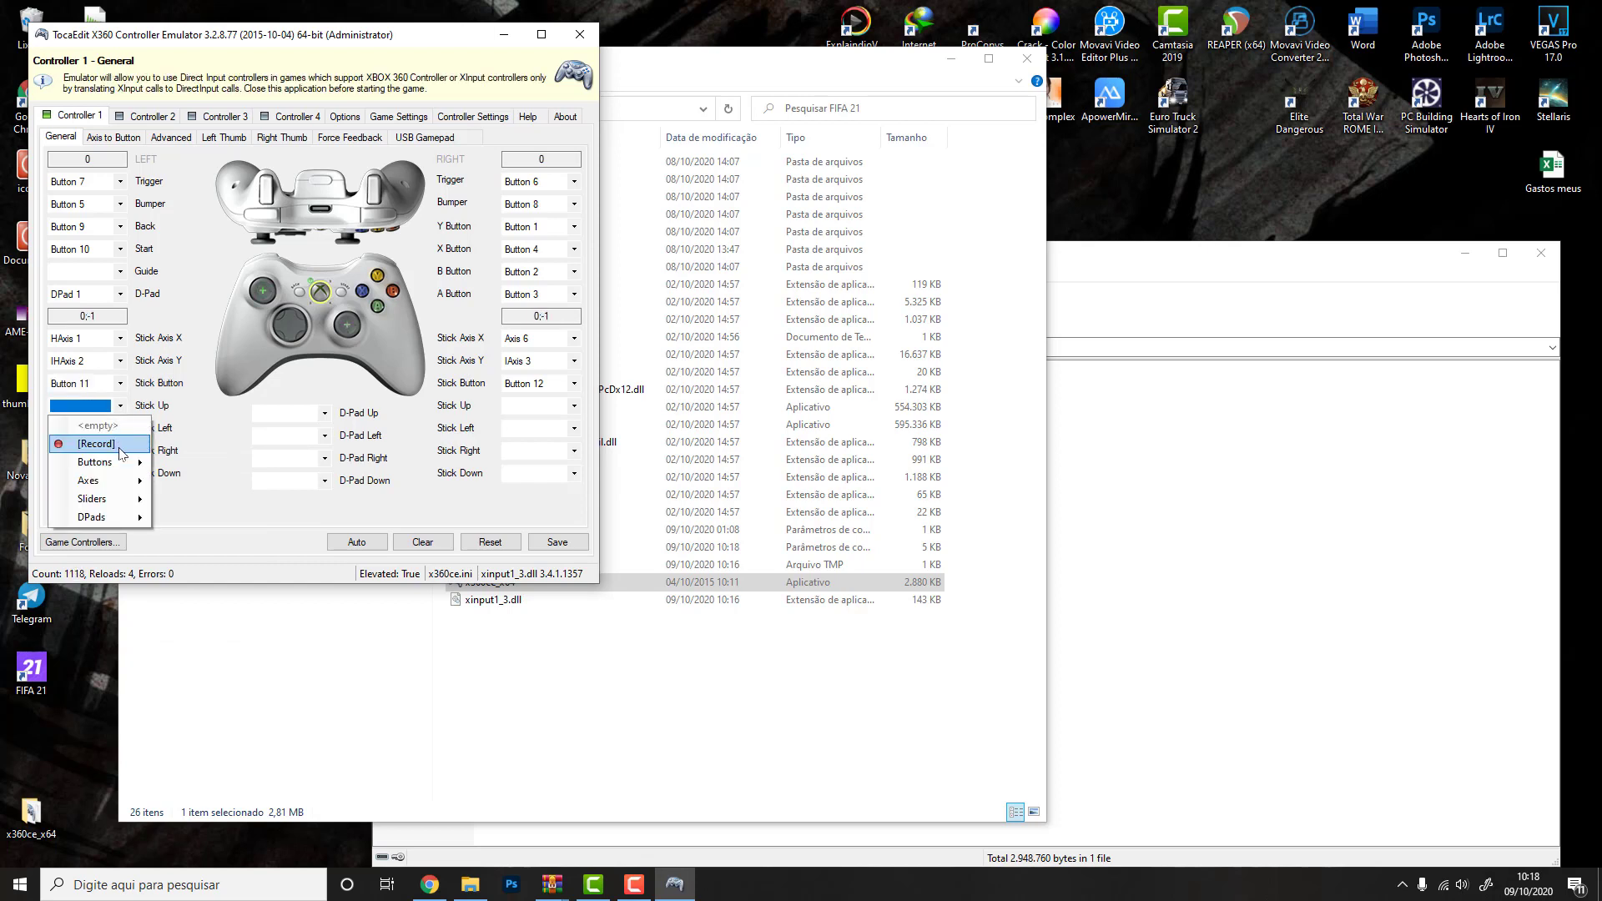
key("Escape")
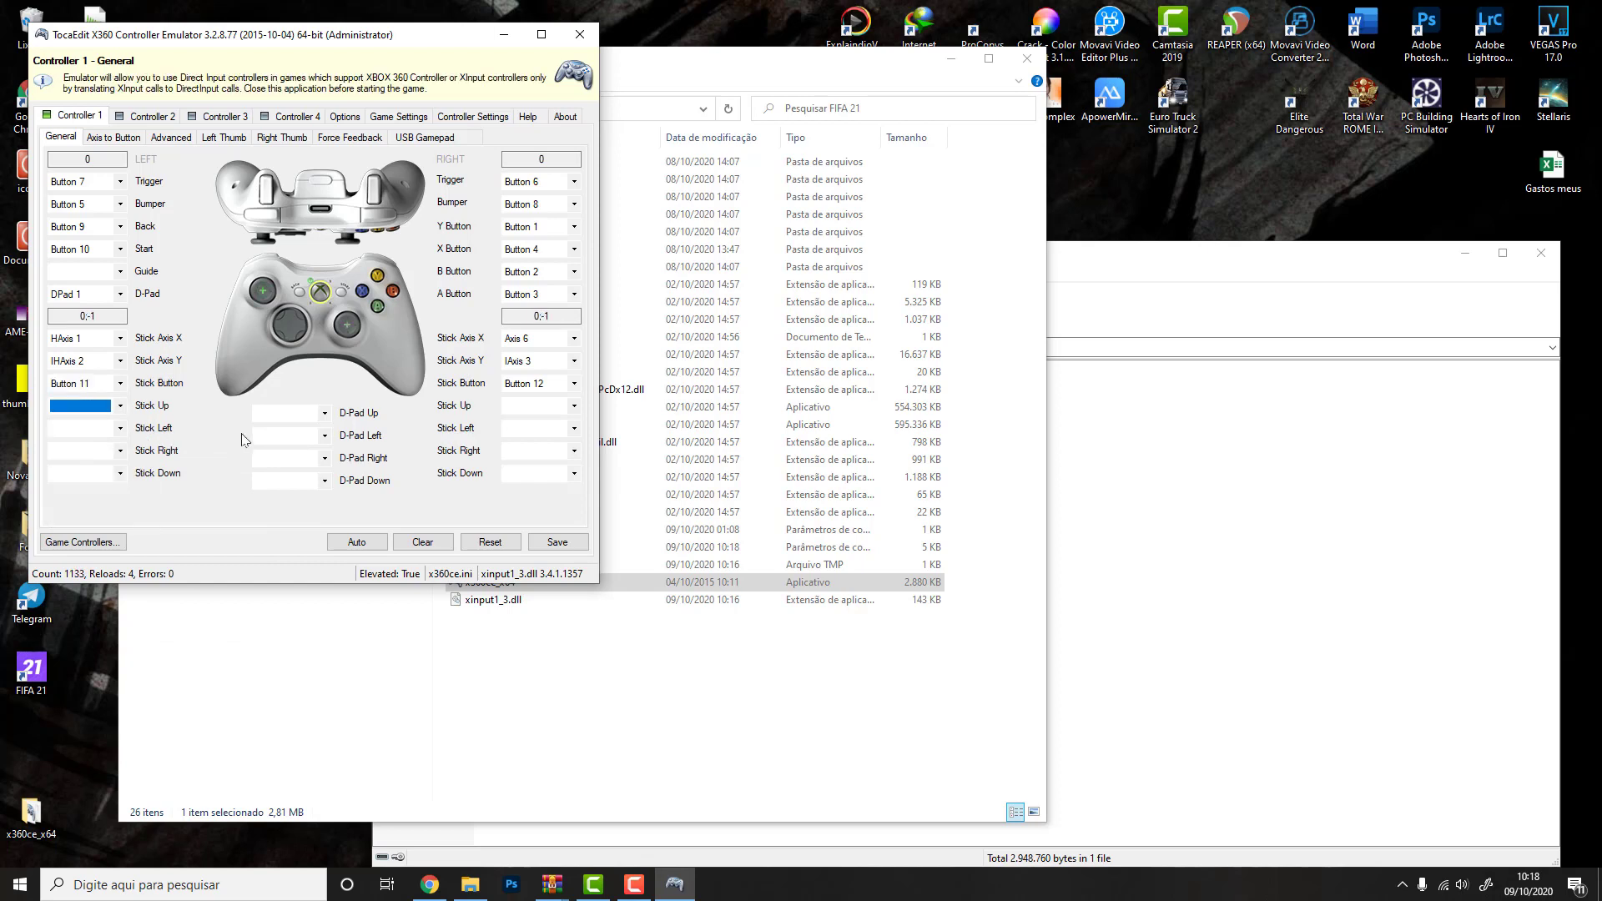
- Record the four D-Pad directions as DPad 1 Up, DPad 1 Left, DPad 1 Right and DPad 1 Down
left_click(320, 413)
left_click(312, 455)
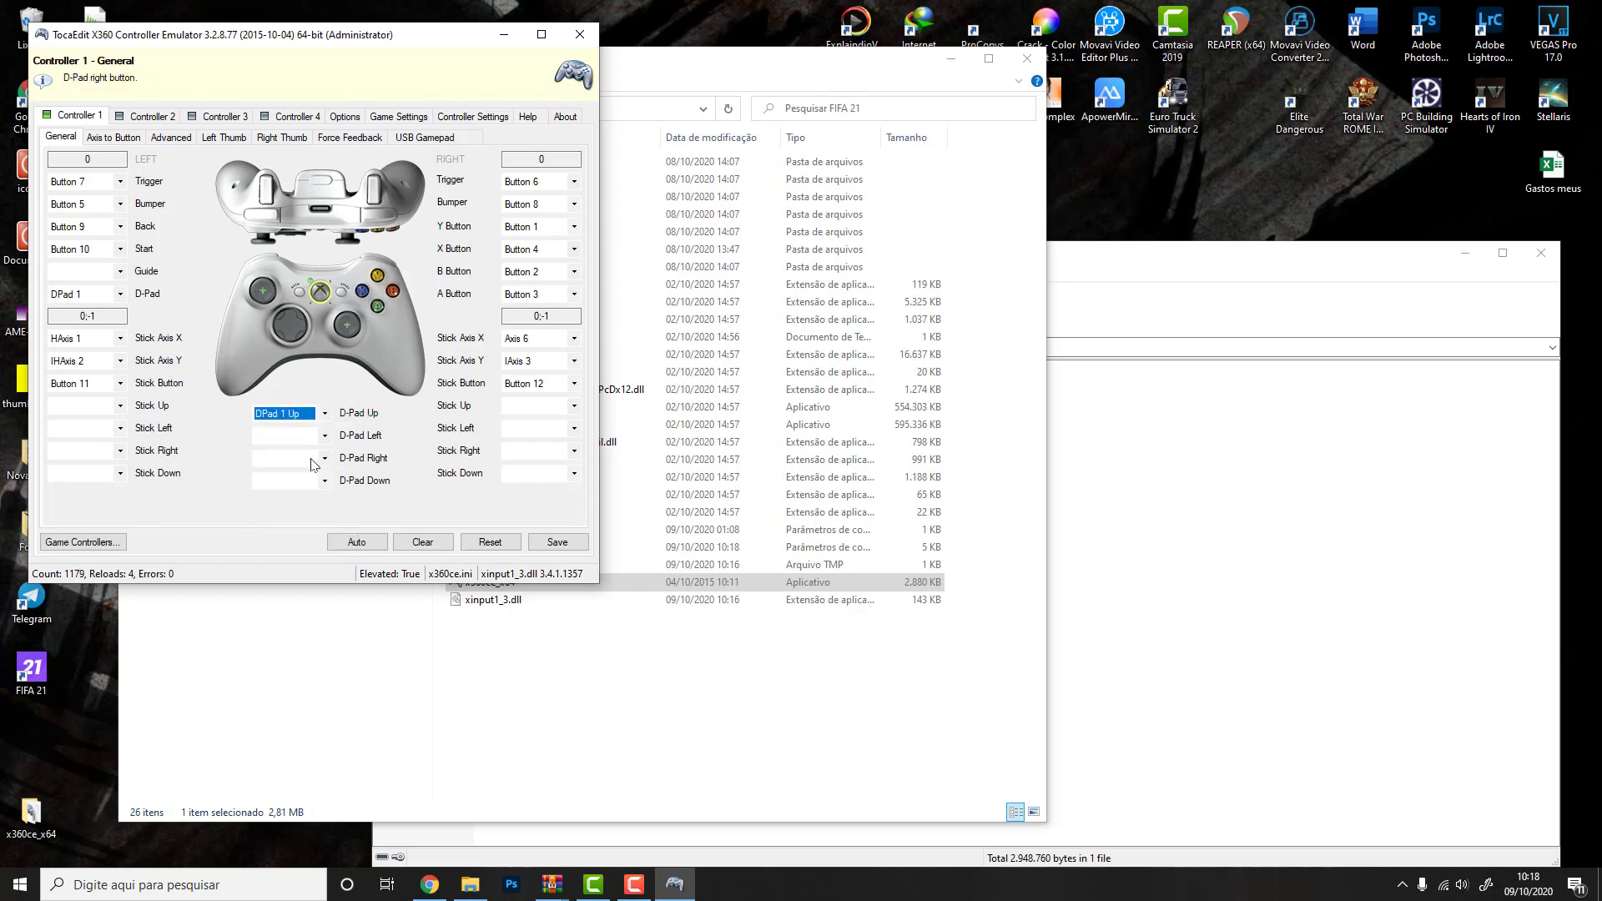
left_click(325, 435)
left_click(317, 478)
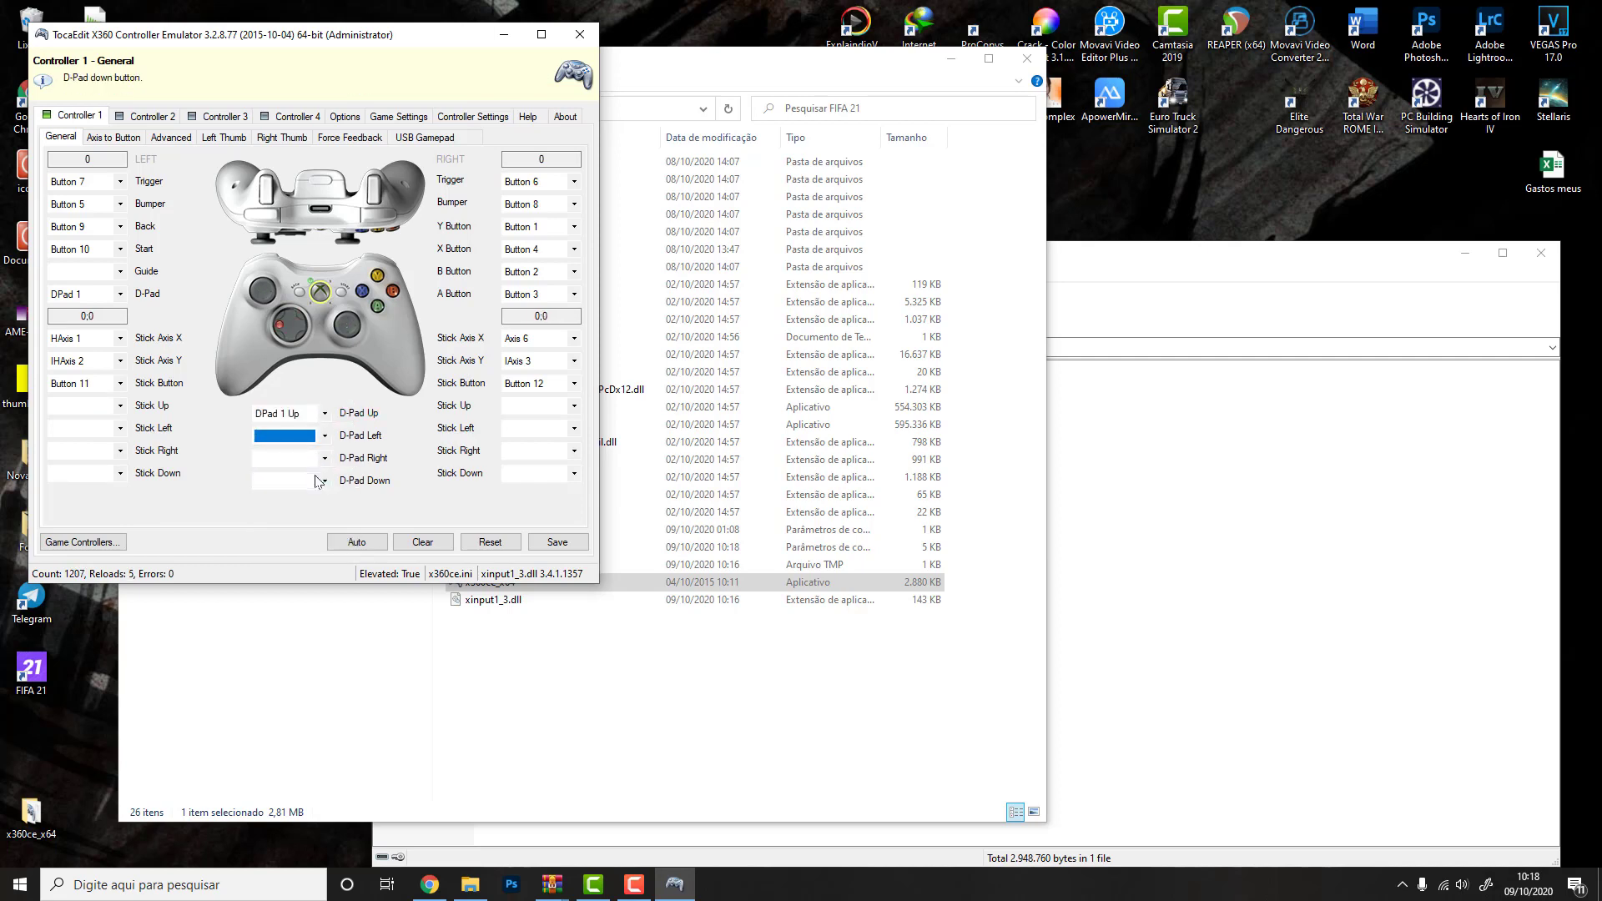
left_click(325, 458)
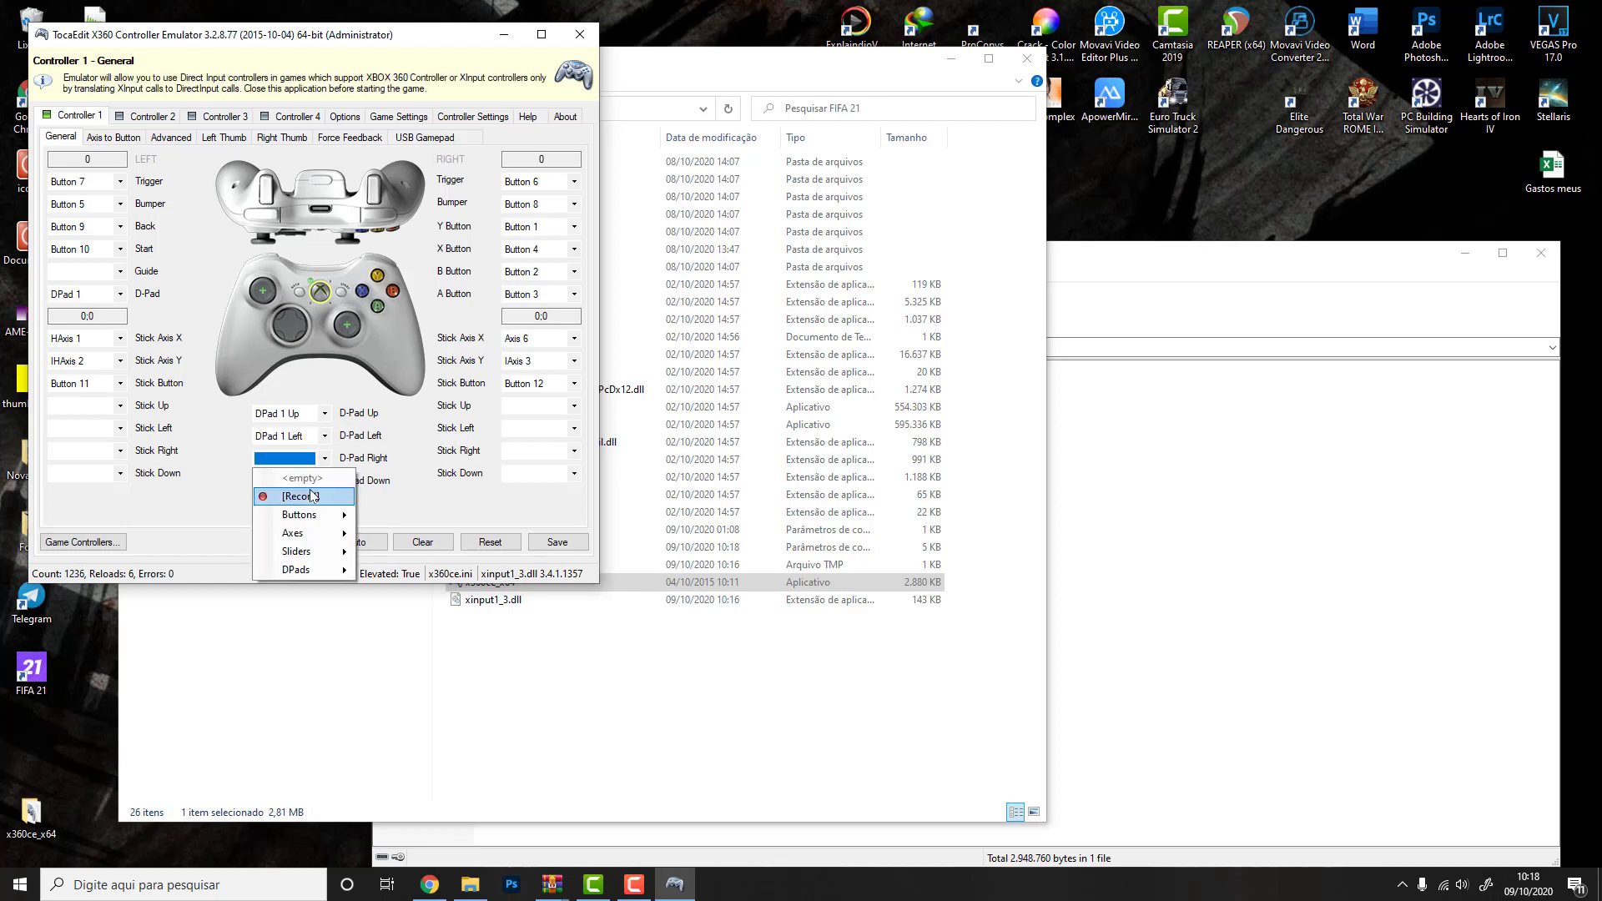
left_click(311, 492)
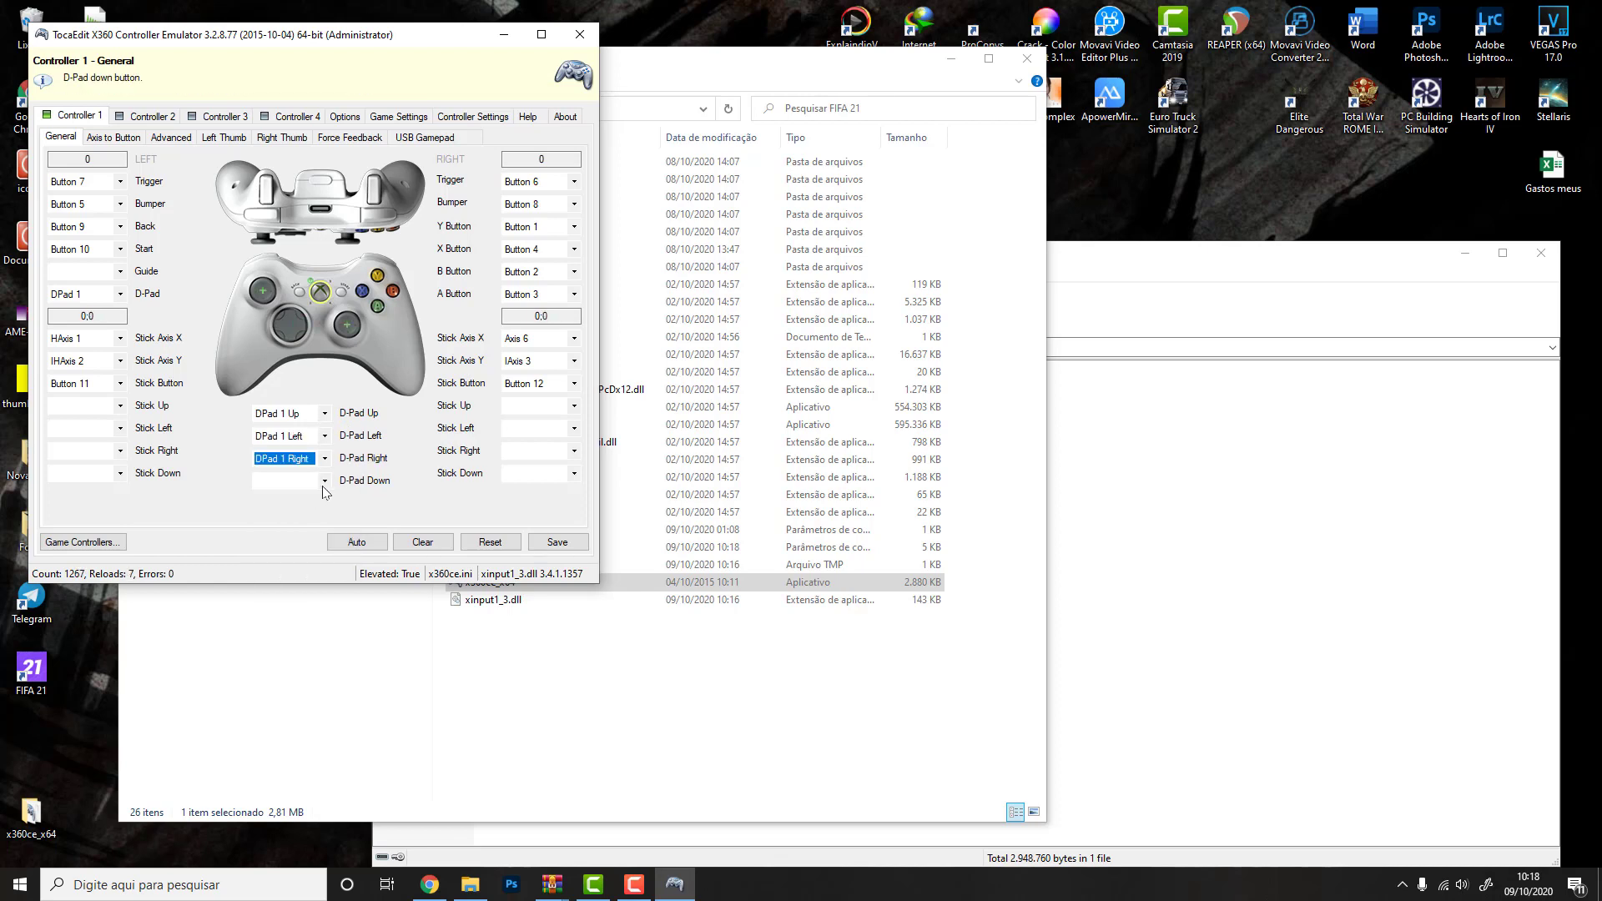
left_click(324, 481)
left_click(317, 521)
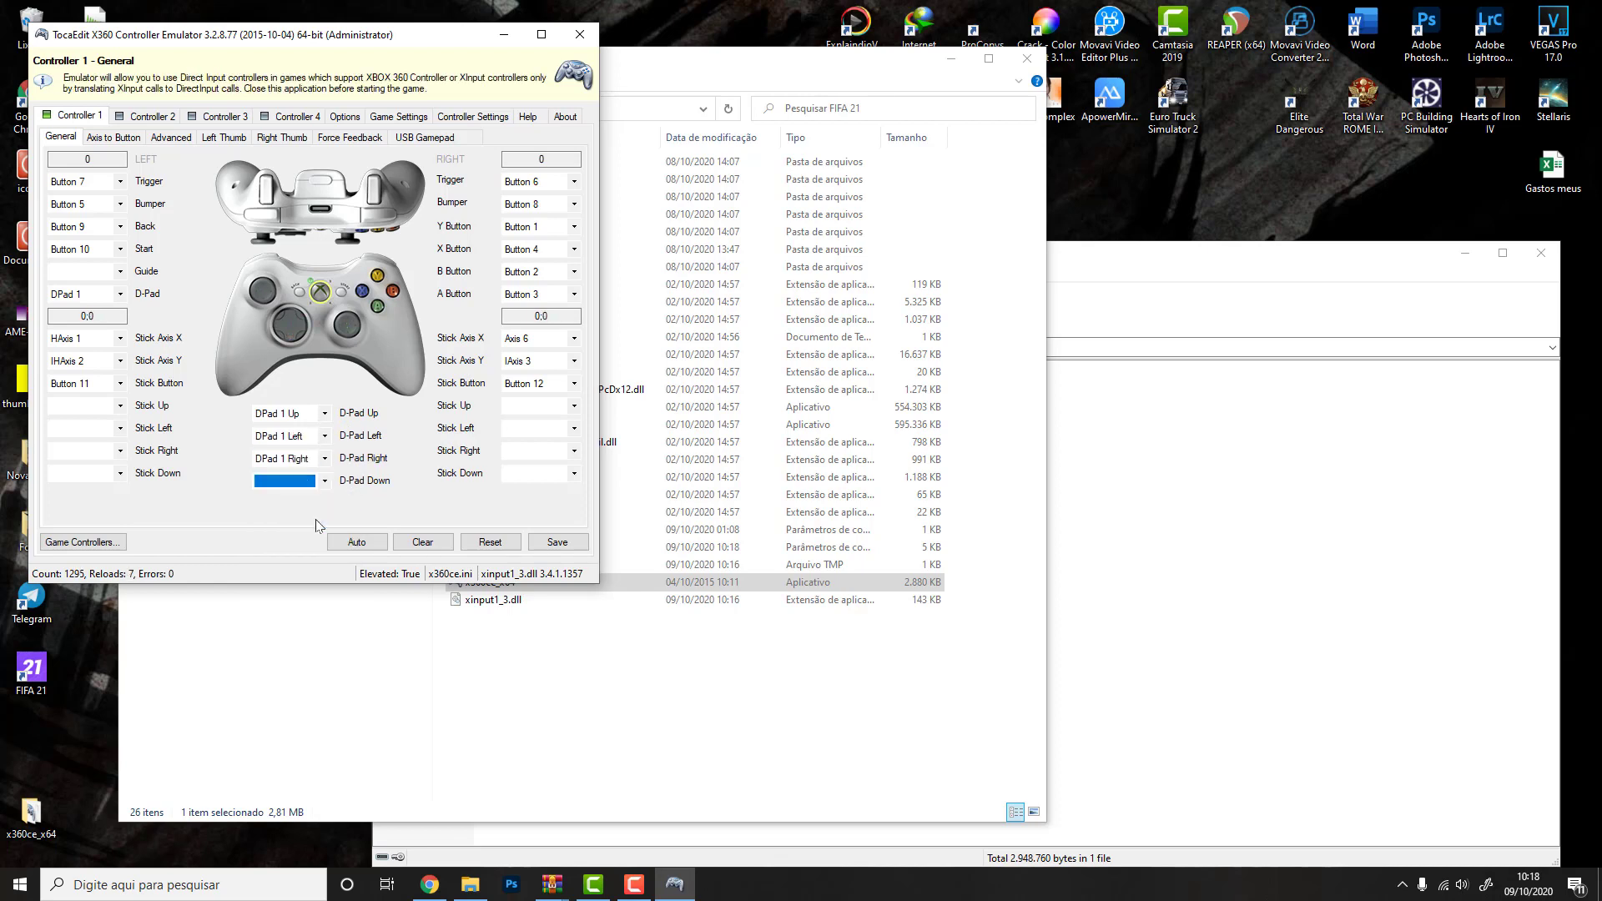
- Record the right trigger as Button 8 and the right bumper as Button 6
left_click(574, 182)
left_click(589, 218)
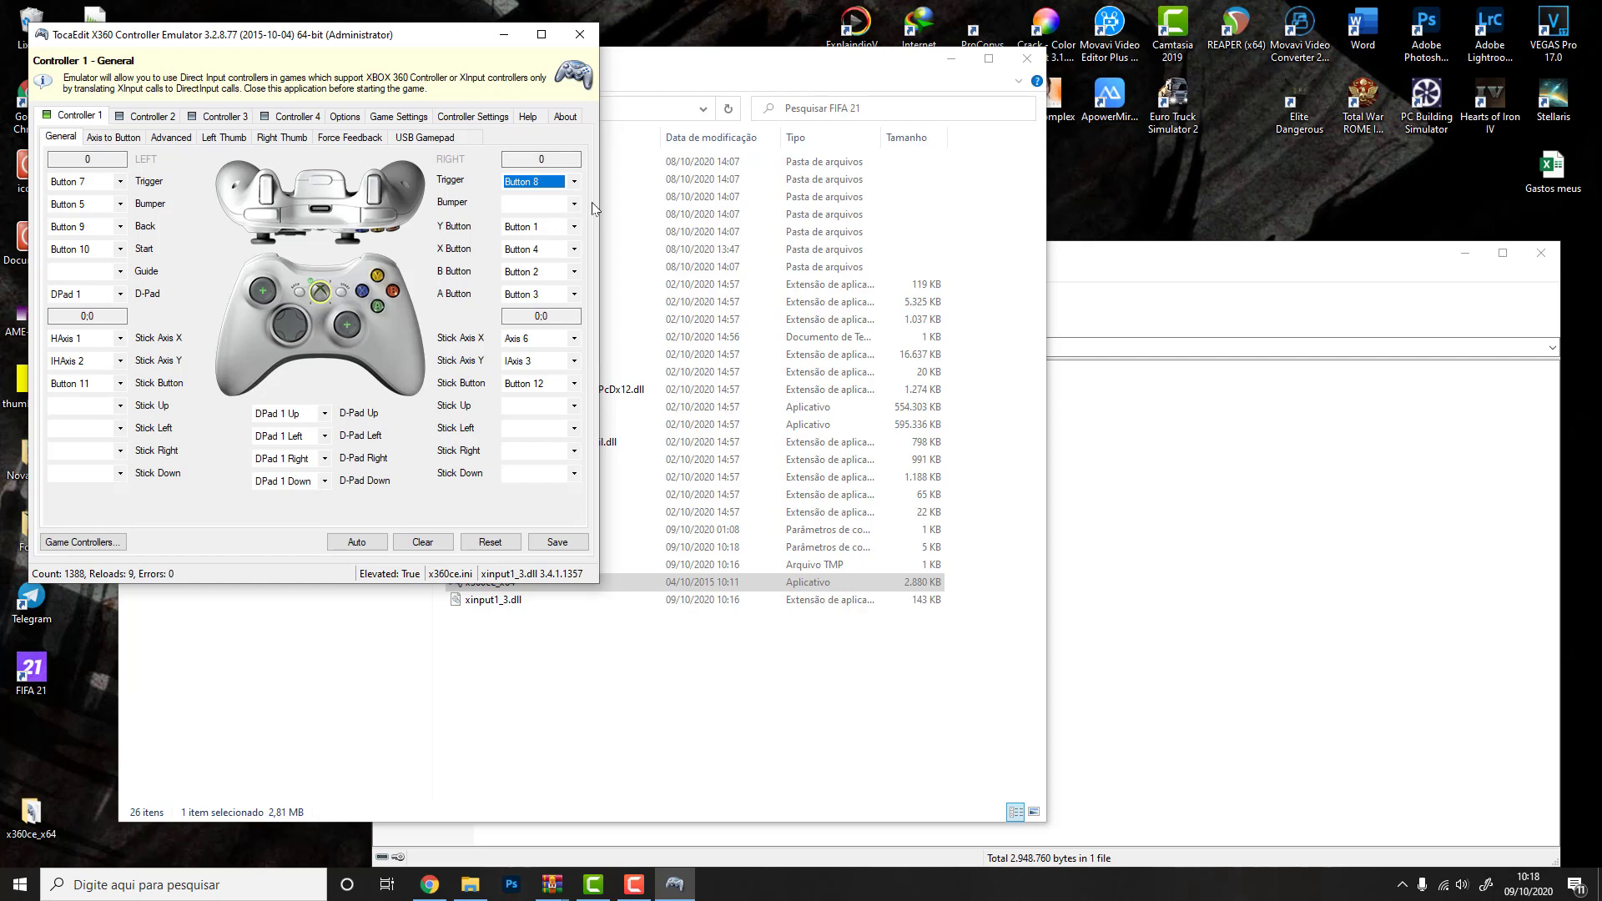
left_click(574, 204)
left_click(574, 245)
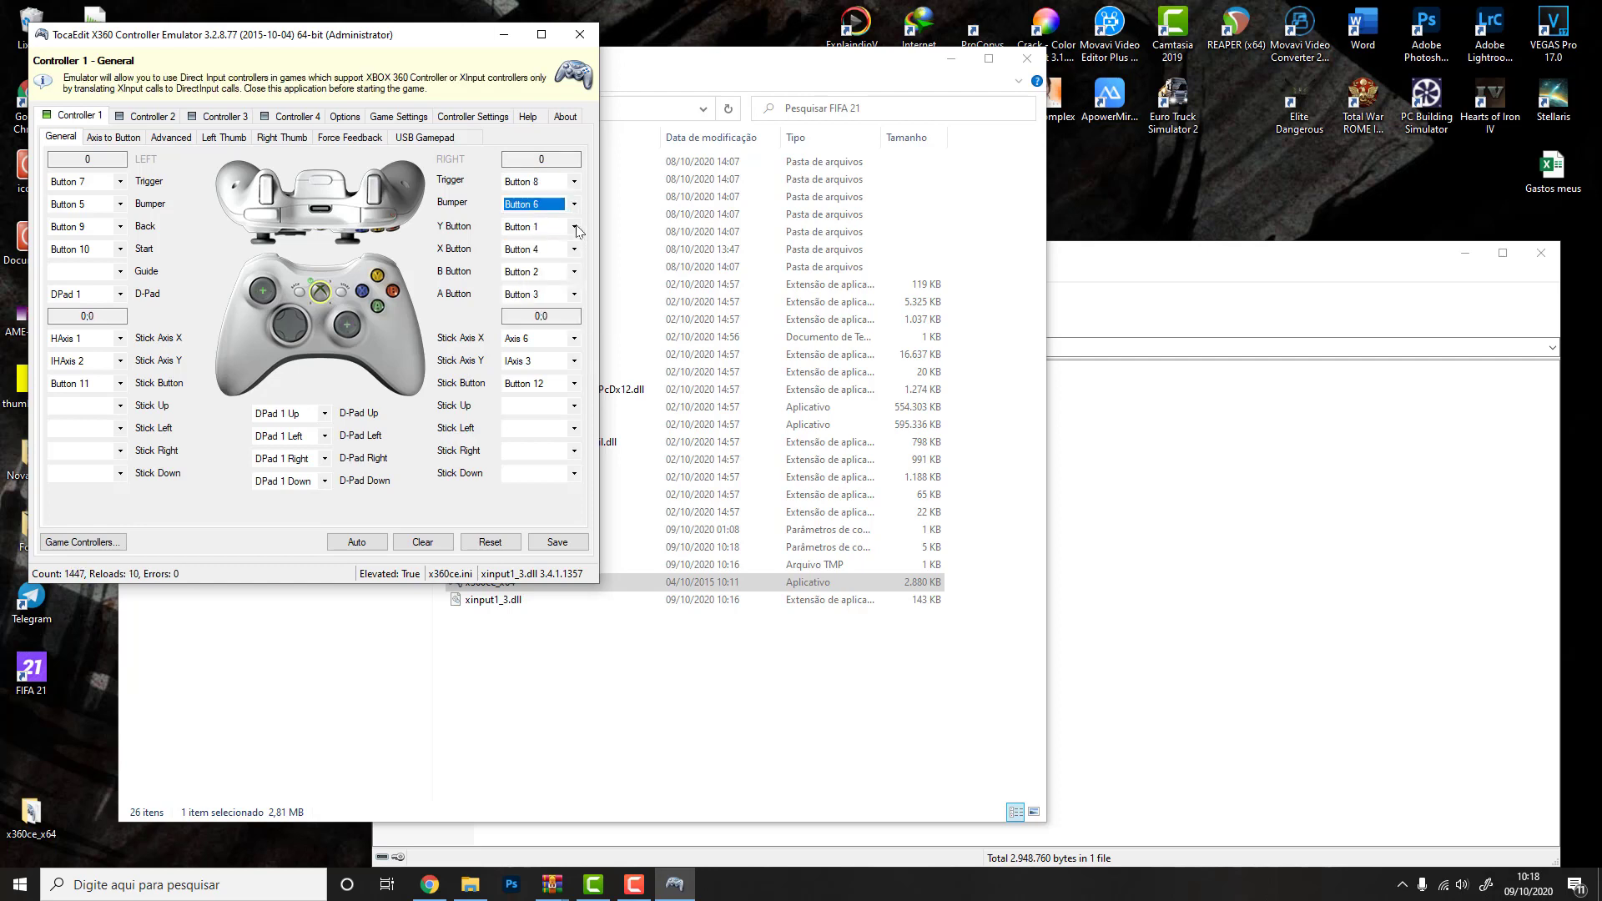
- Record the face buttons: Y as Button 1, X as Button 4, B as Button 2 and A as Button 3
left_click(574, 226)
left_click(571, 273)
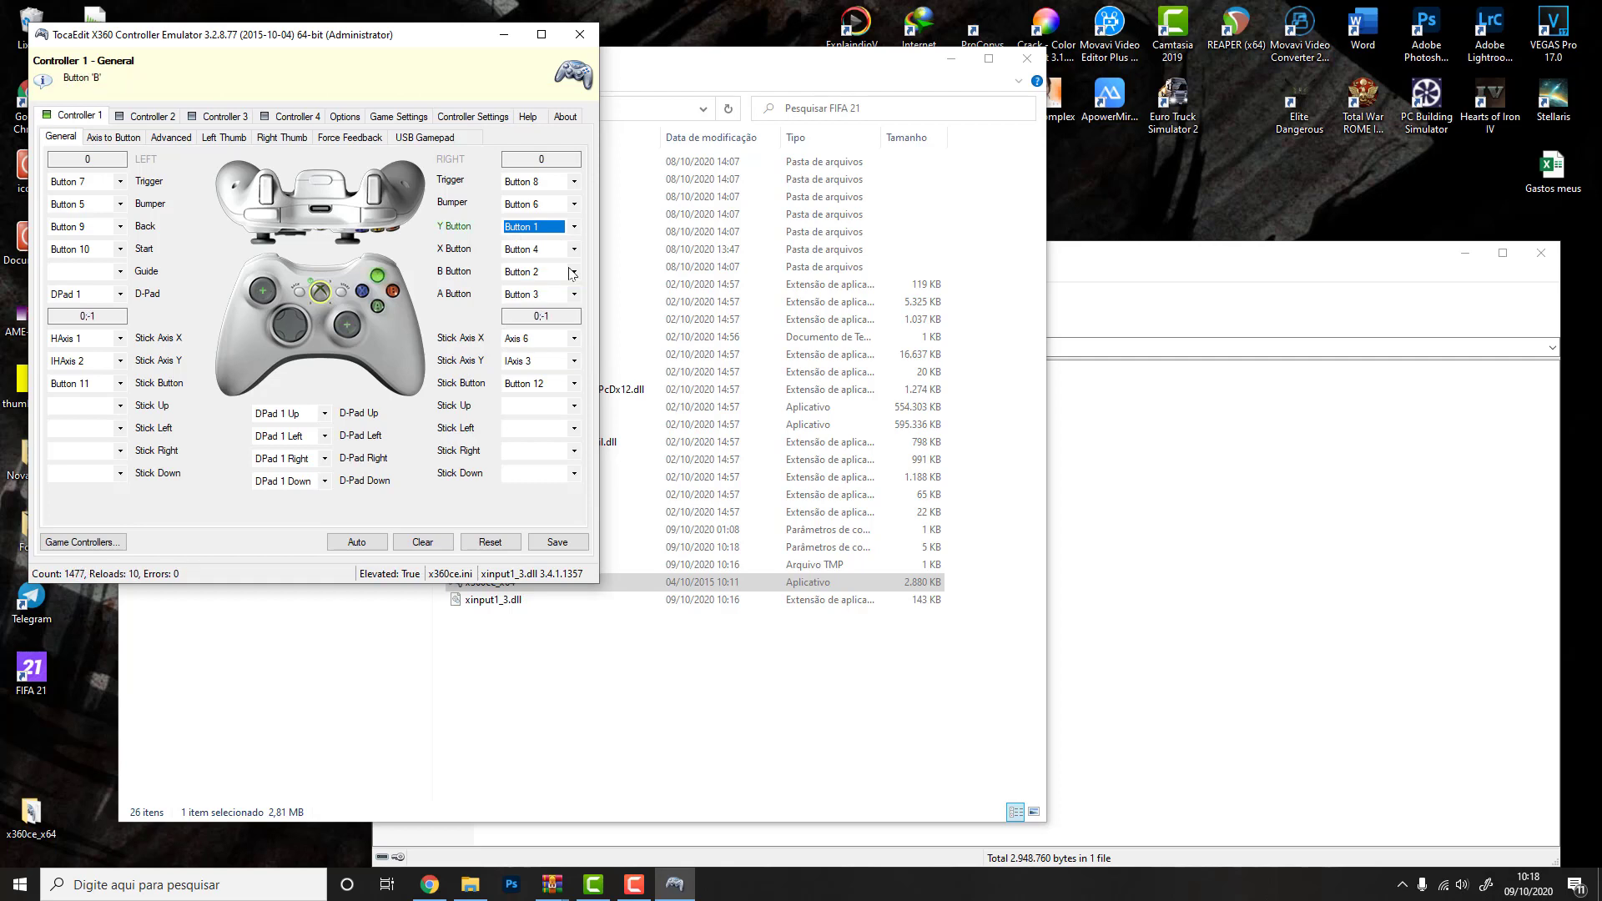
left_click(574, 248)
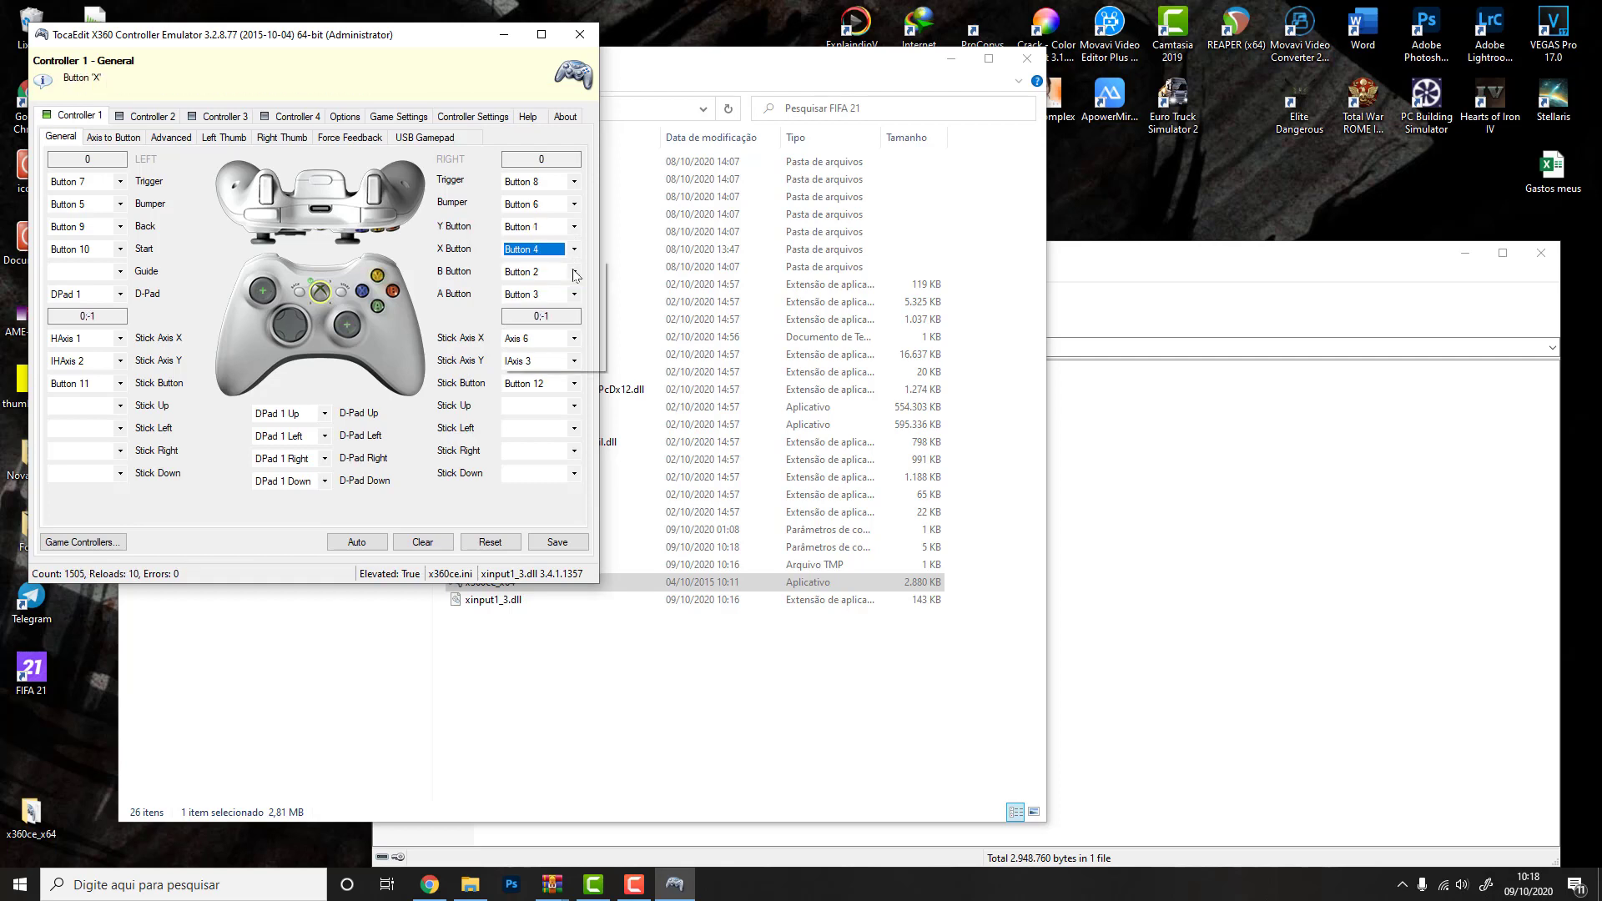
left_click(573, 284)
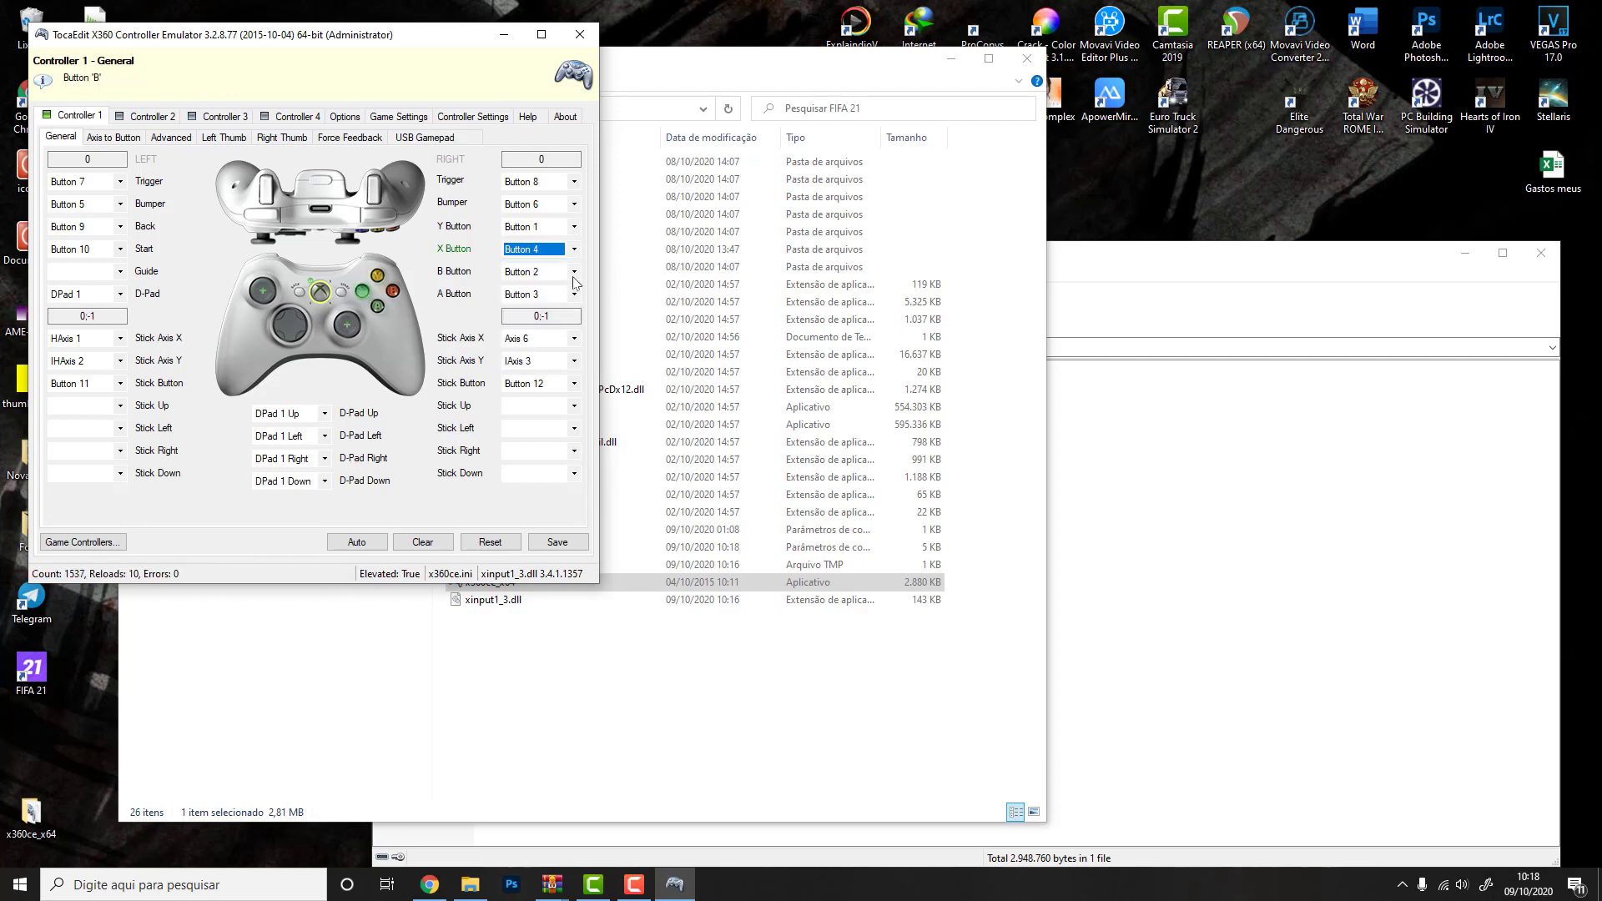
left_click(574, 273)
left_click(581, 310)
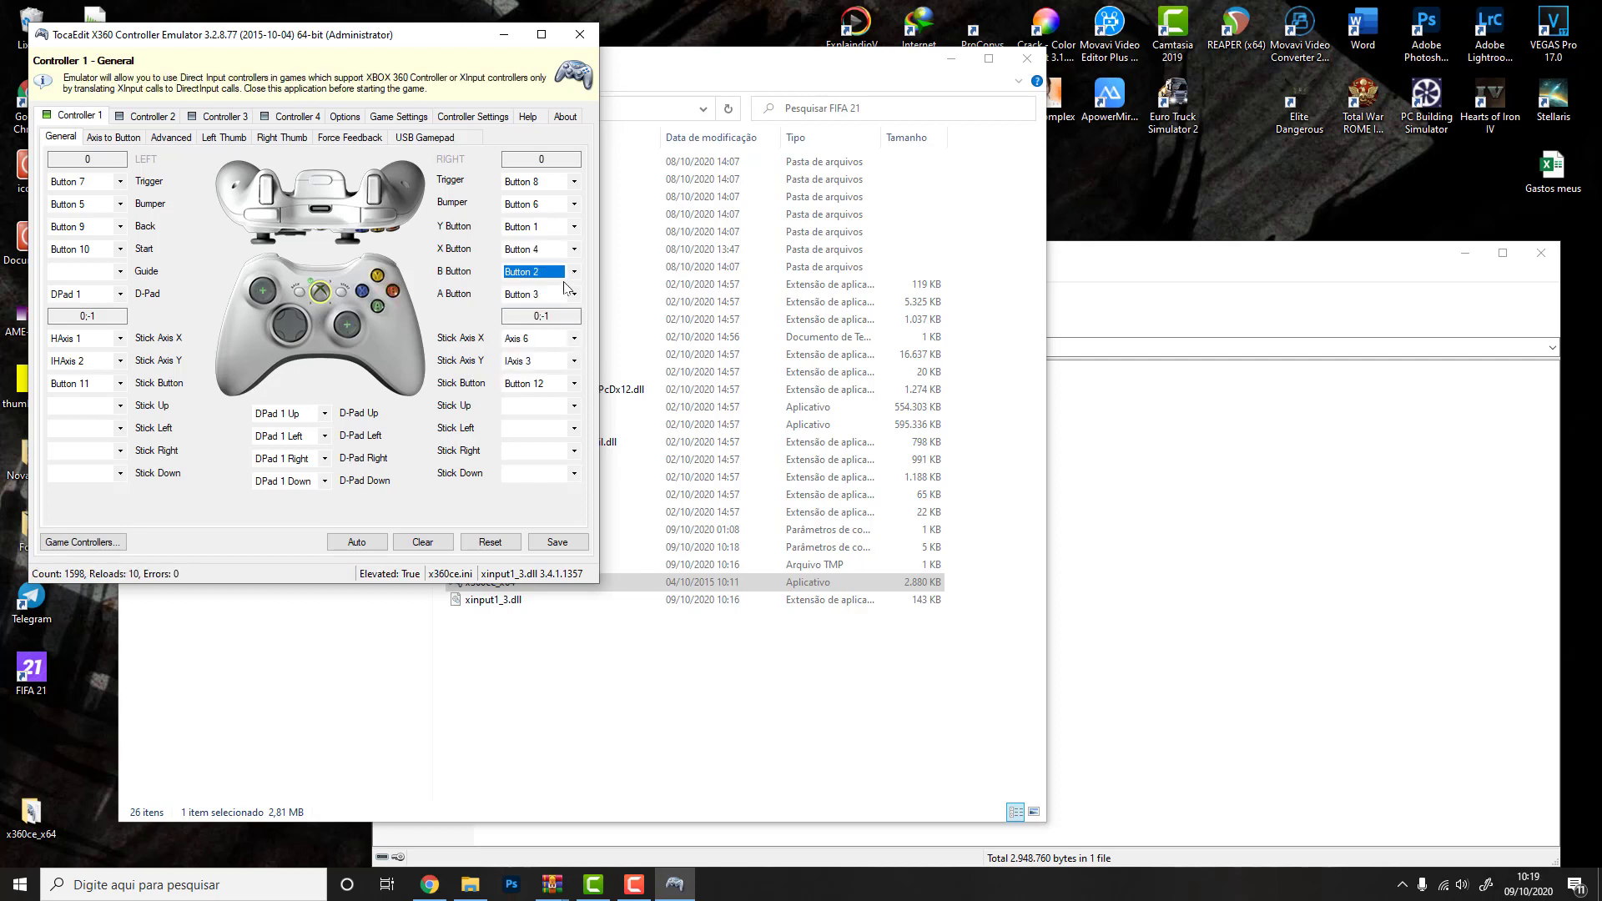
left_click(575, 294)
left_click(579, 332)
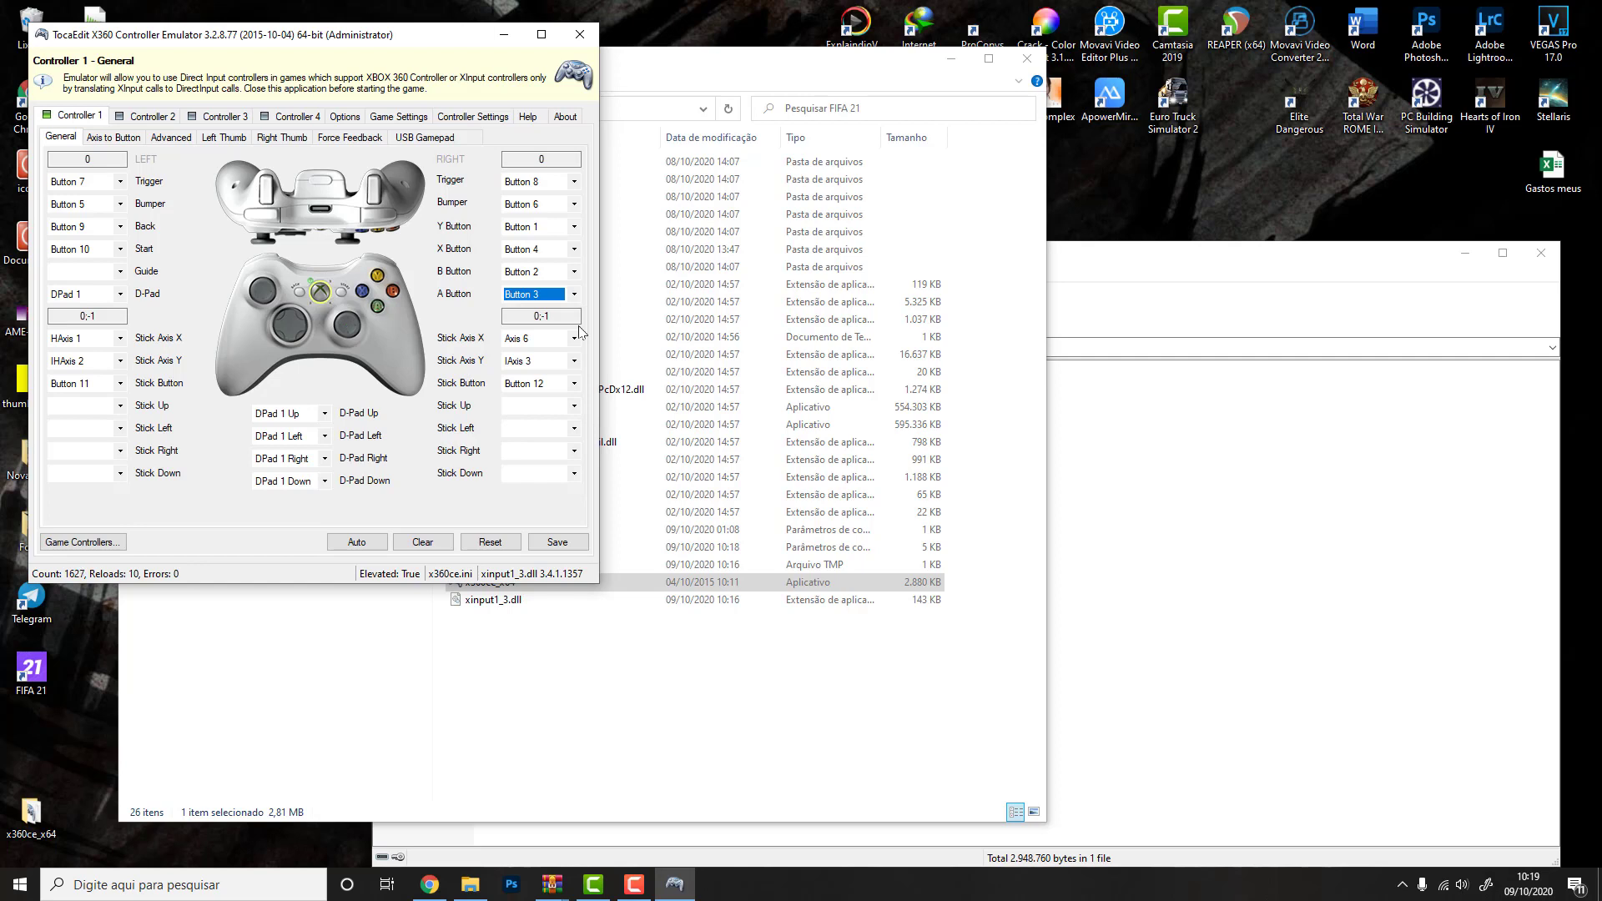
- Record the right stick's X axis as HAxis 6, Y axis as IHAxis 3 and stick button as Button 12
left_click(575, 339)
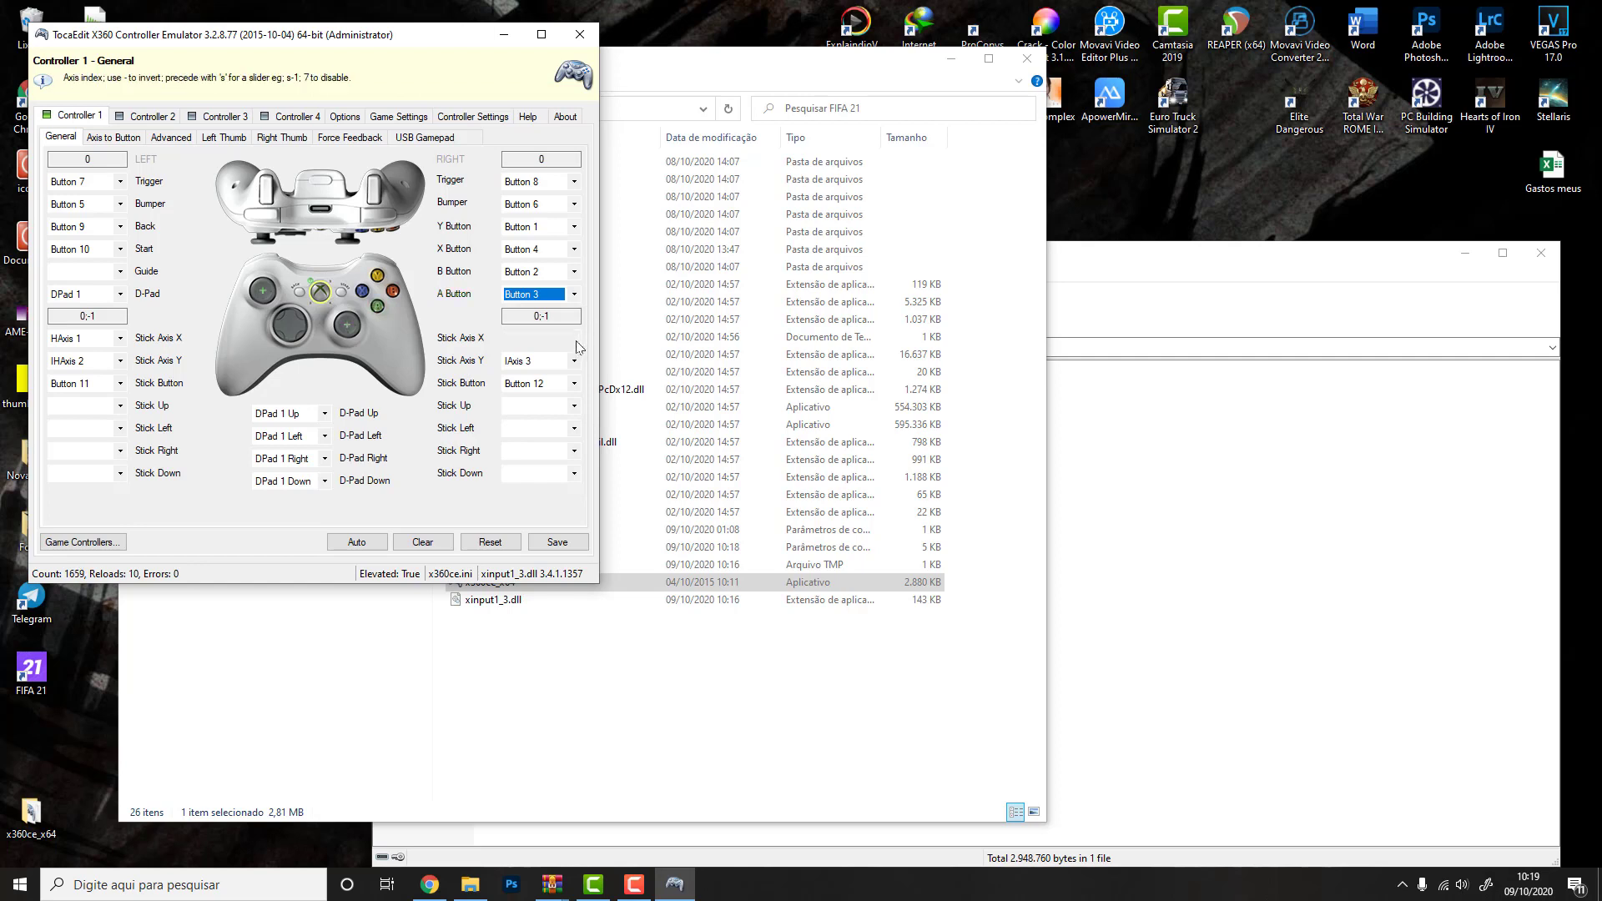
left_click(556, 381)
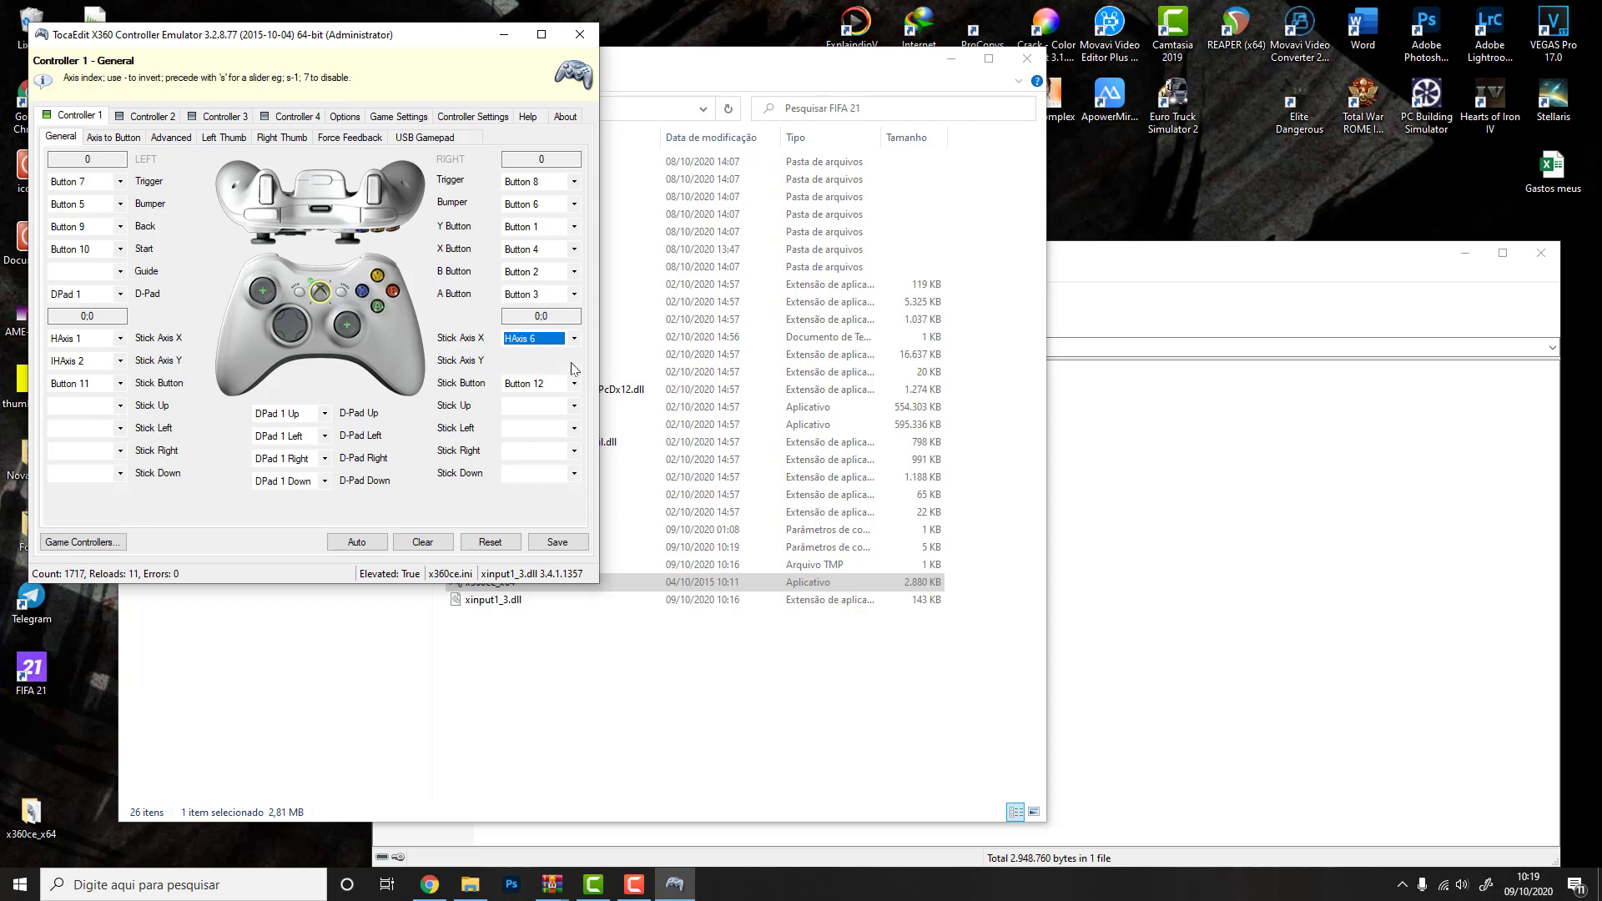
left_click(574, 361)
left_click(574, 397)
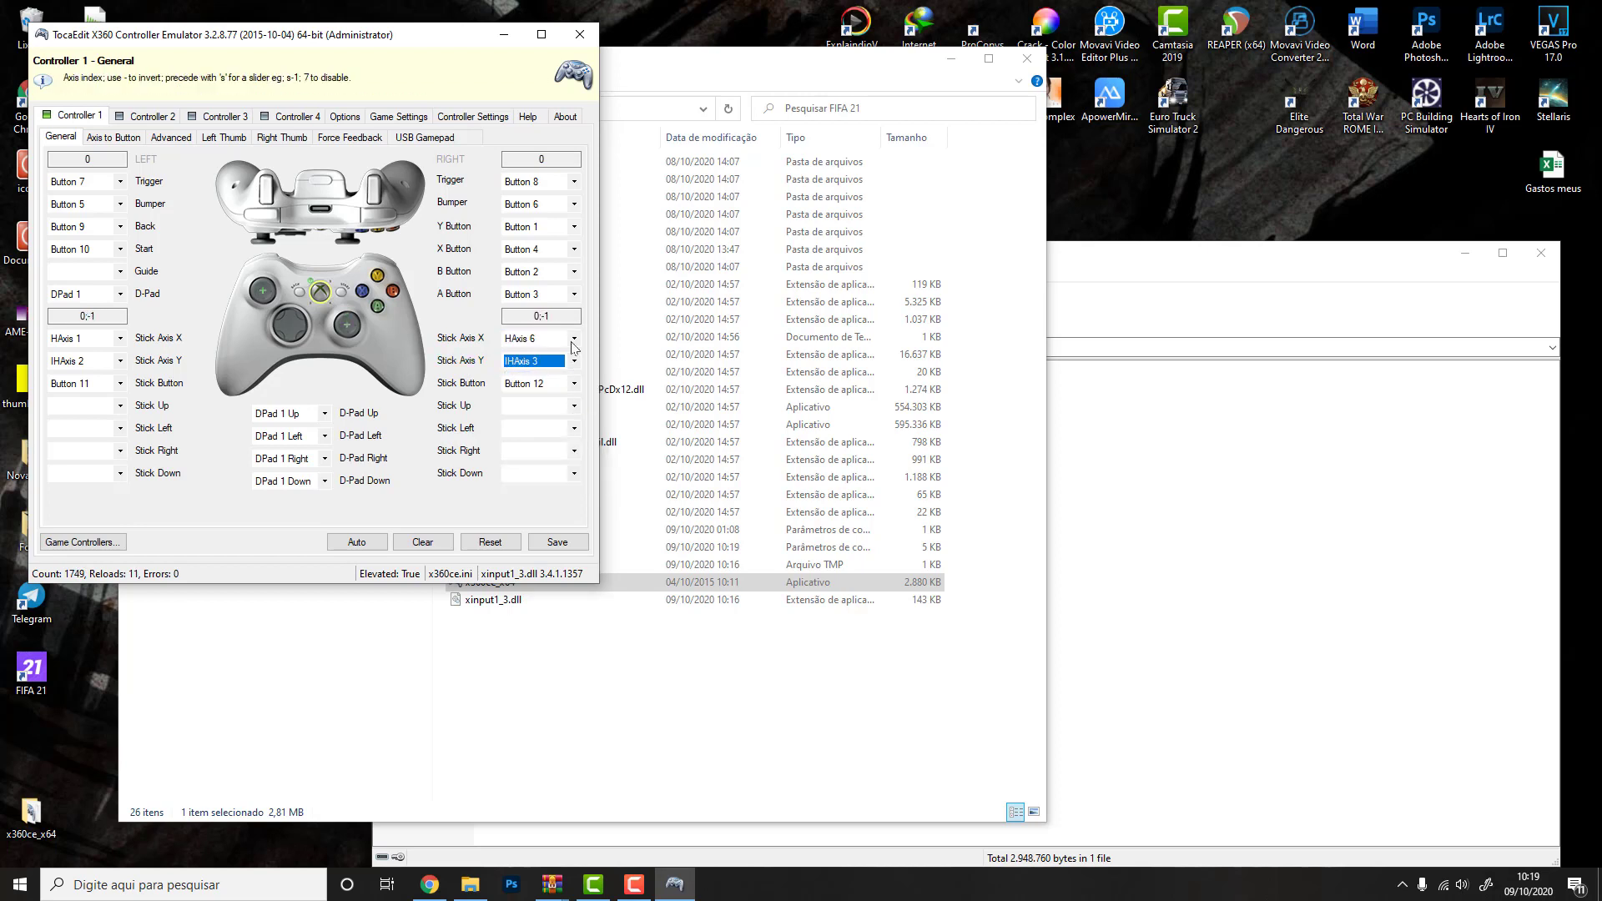
left_click(574, 383)
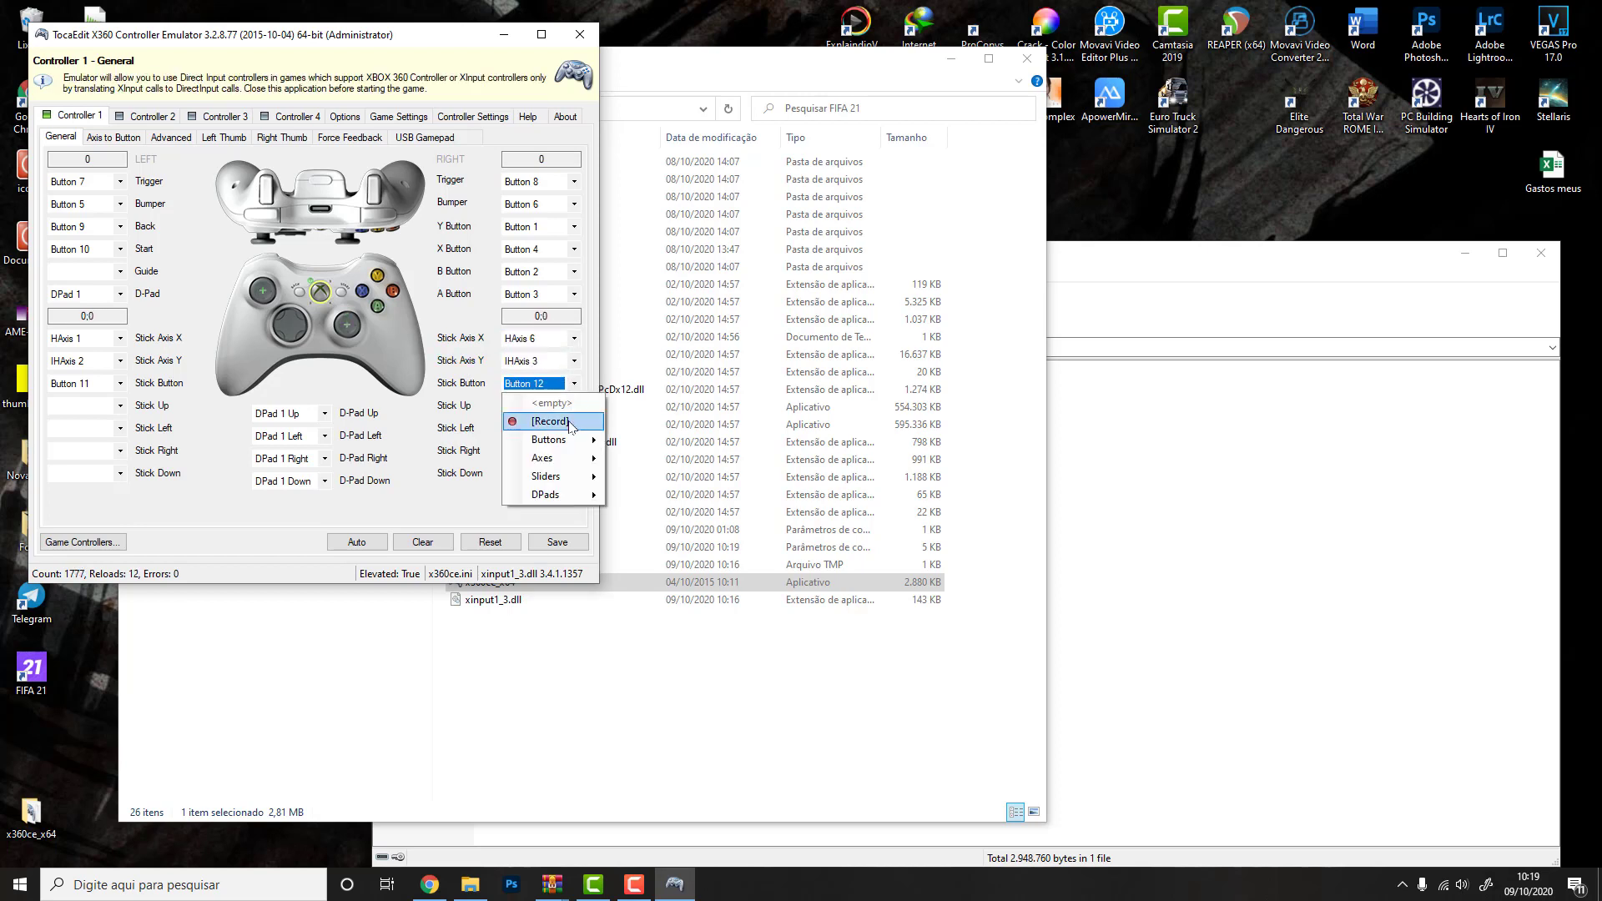
left_click(573, 408)
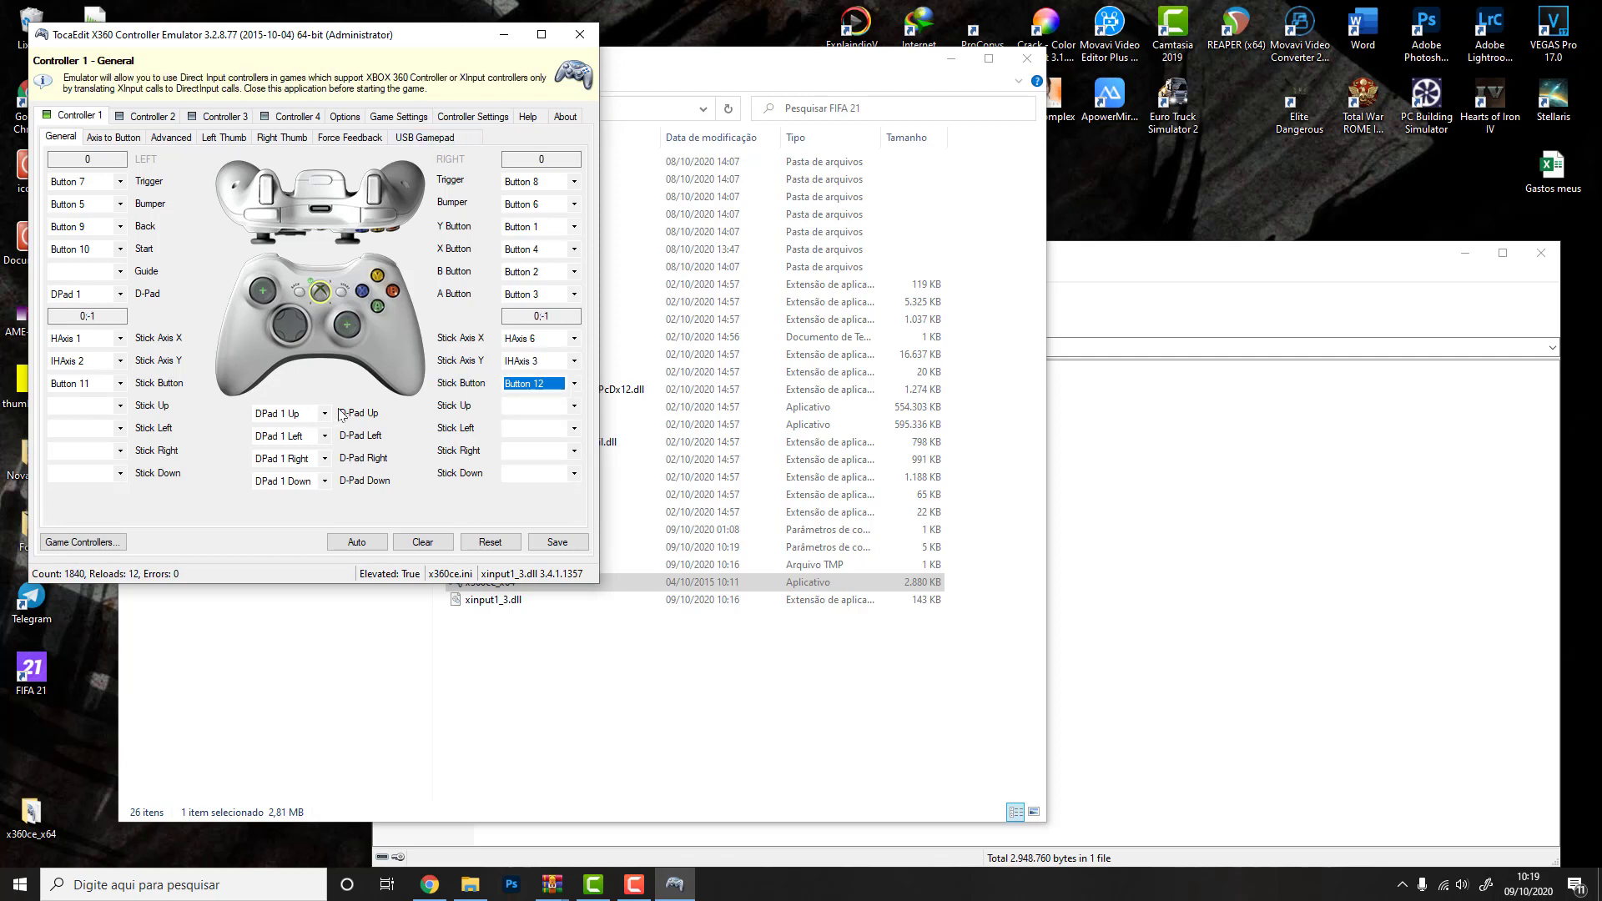
- Save the Controller 1 mapping and close the controller emulator
left_click(572, 549)
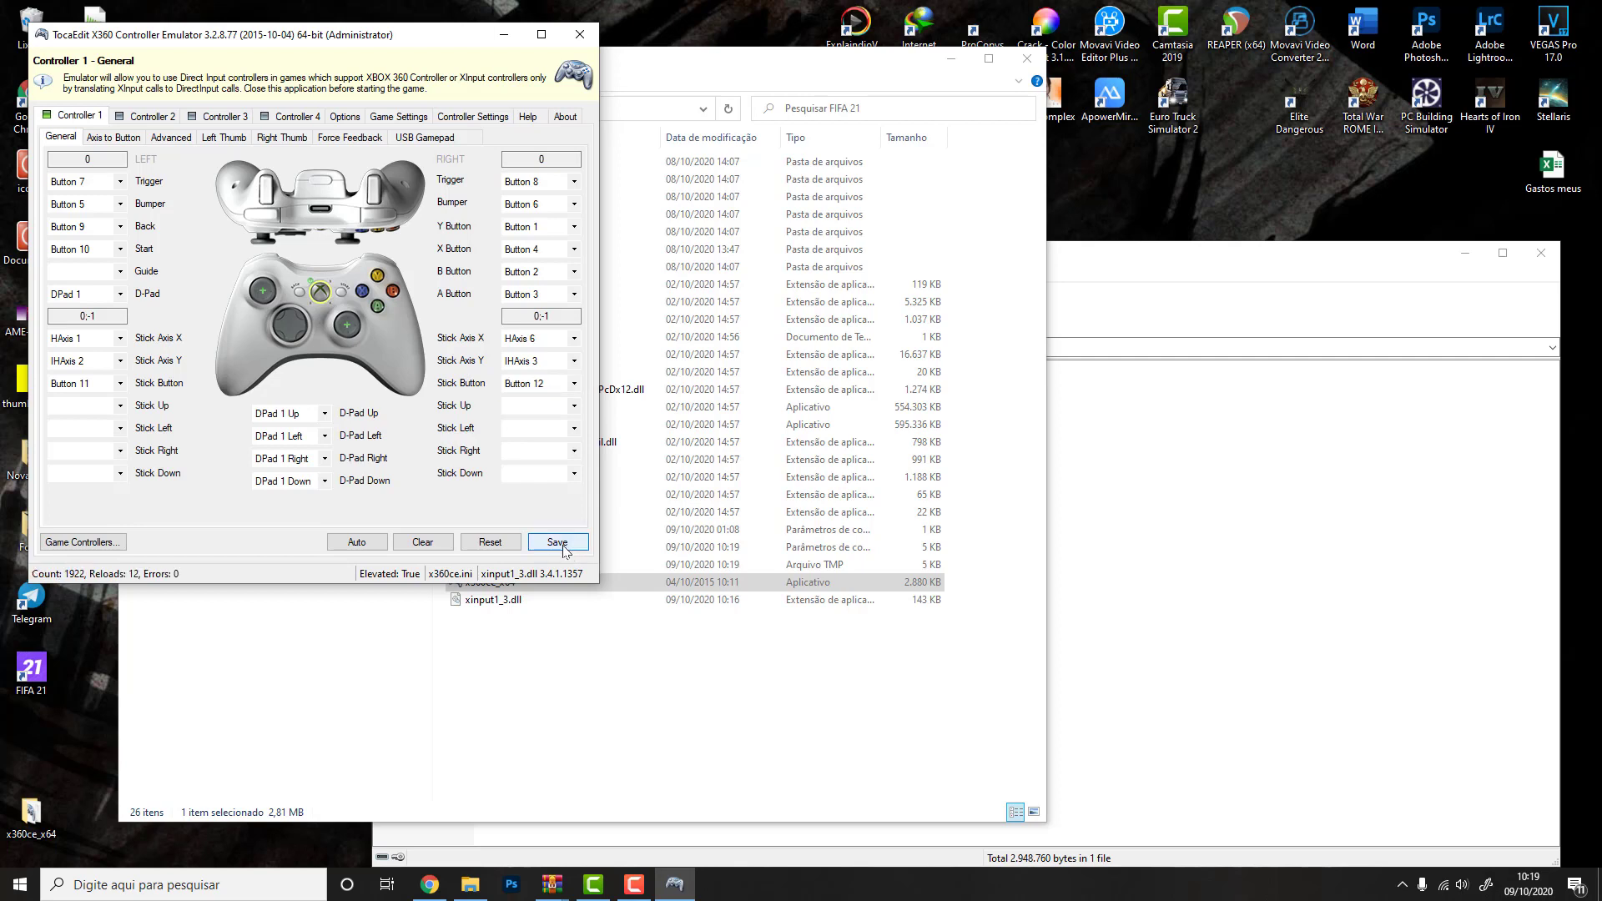
left_click(580, 34)
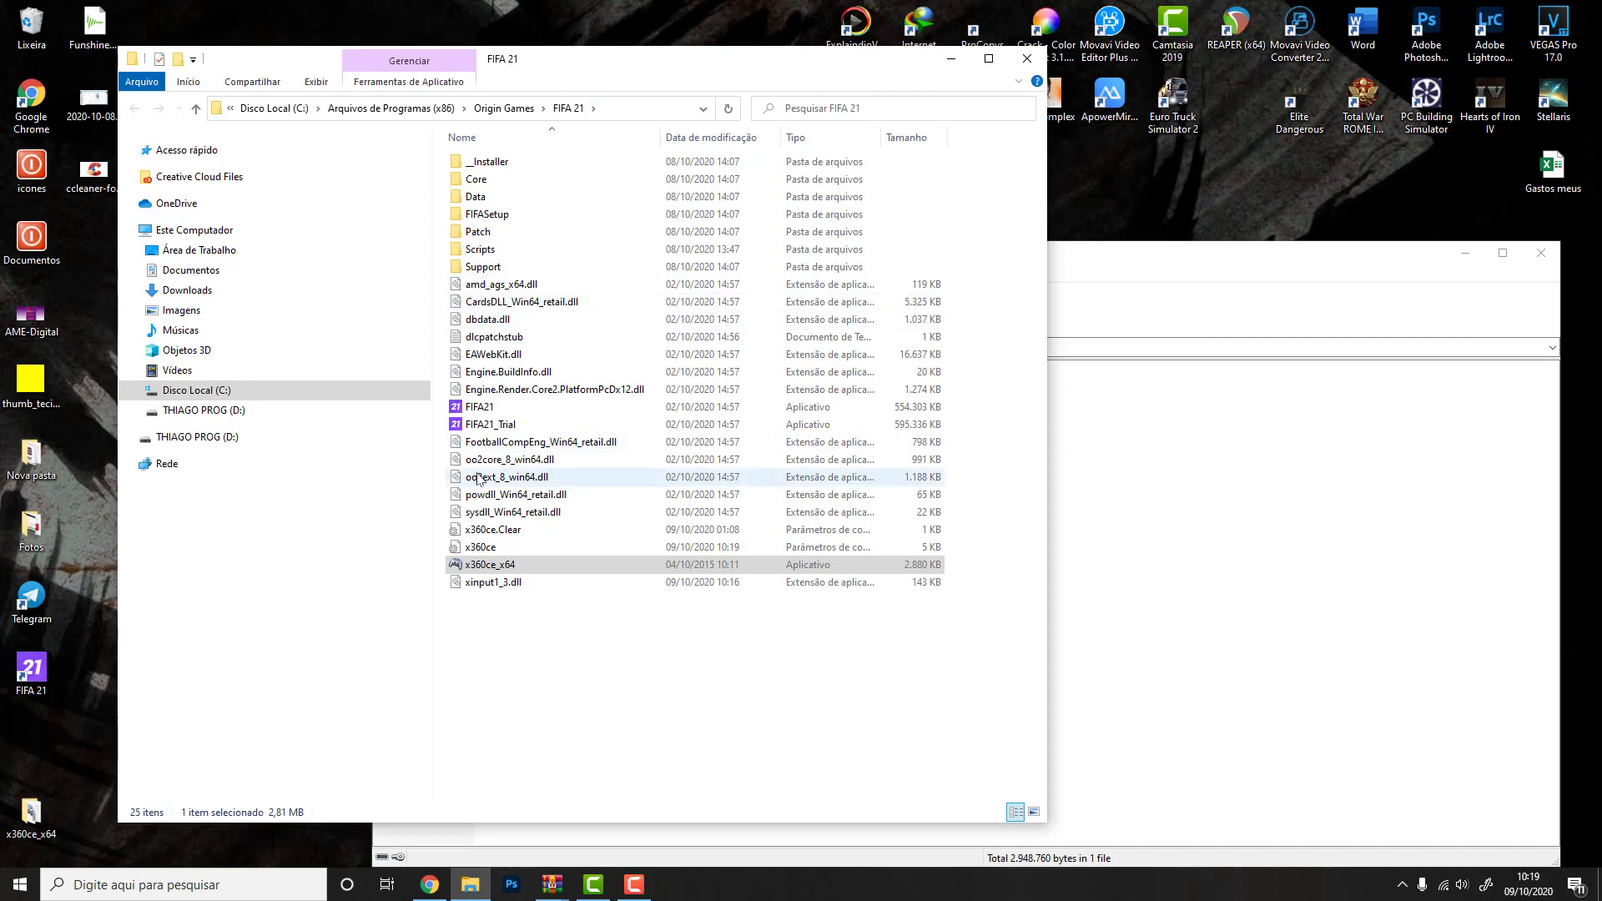
- Rename xinput1_3.dll in the FIFA 21 folder to xinput1_4.dll and close the folder
left_click(503, 588)
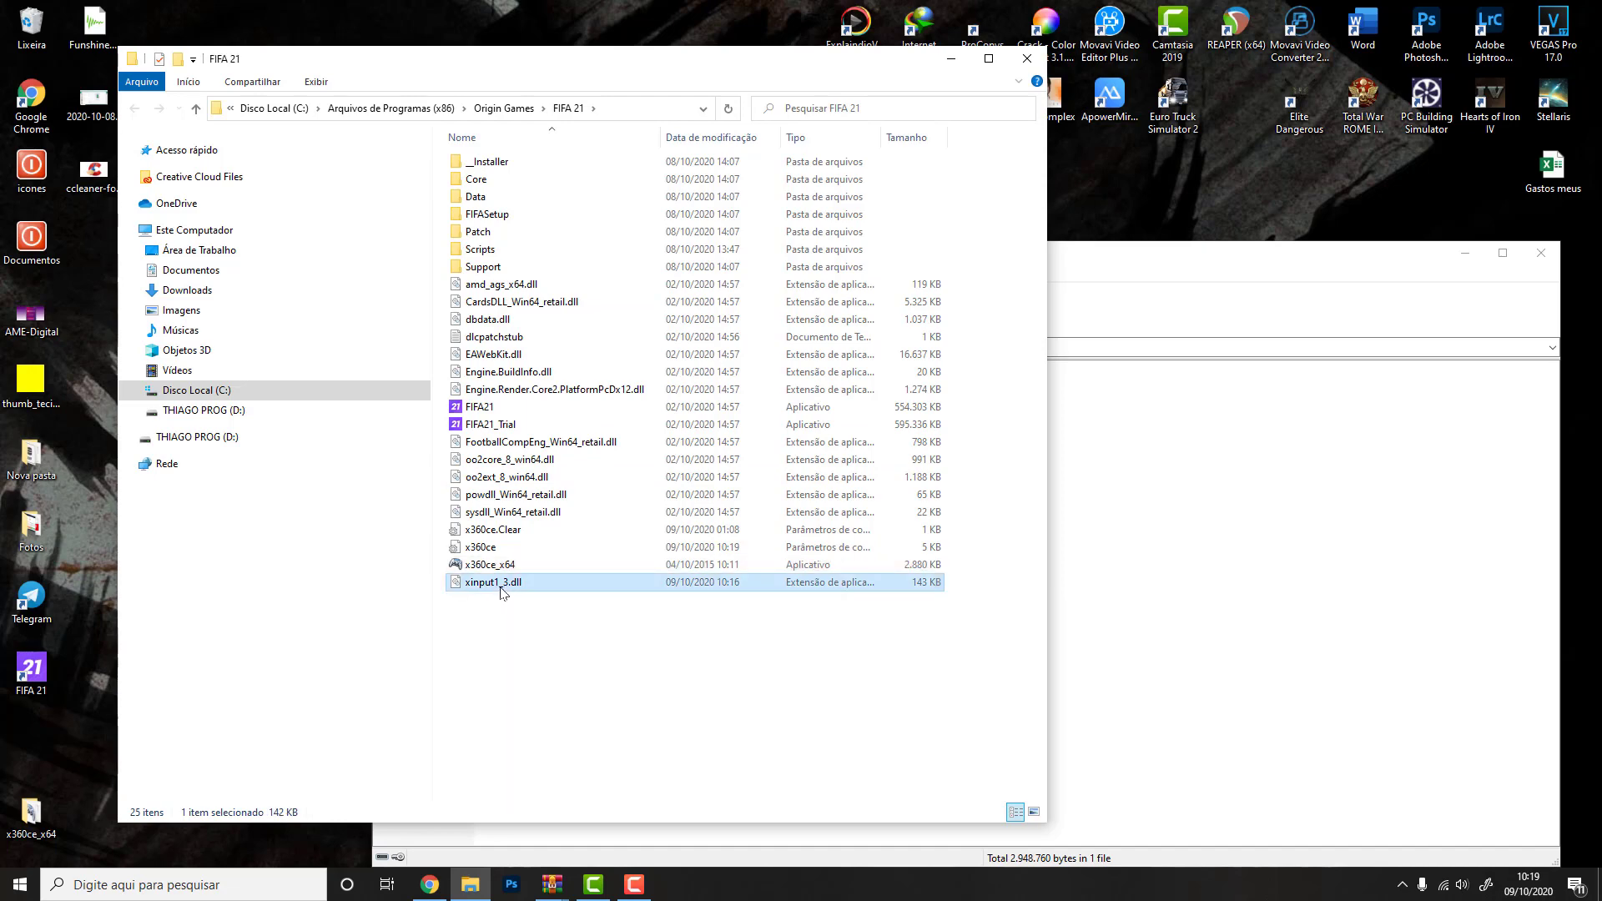
right_click(501, 591)
left_click(321, 556)
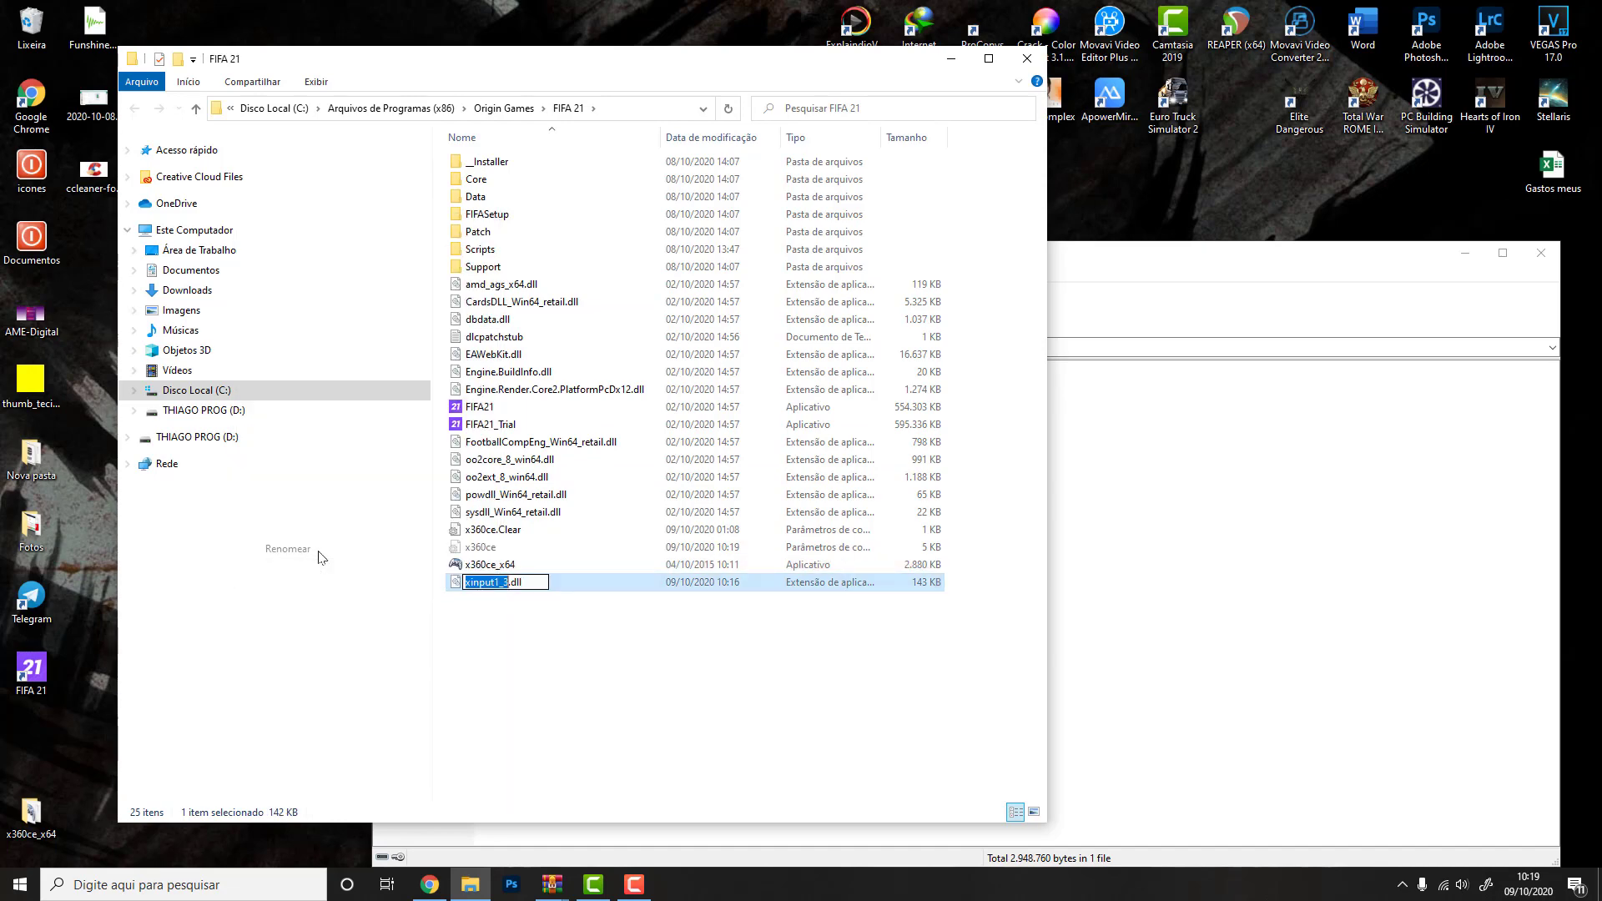
key("Right")
key("BackSpace")
type("4")
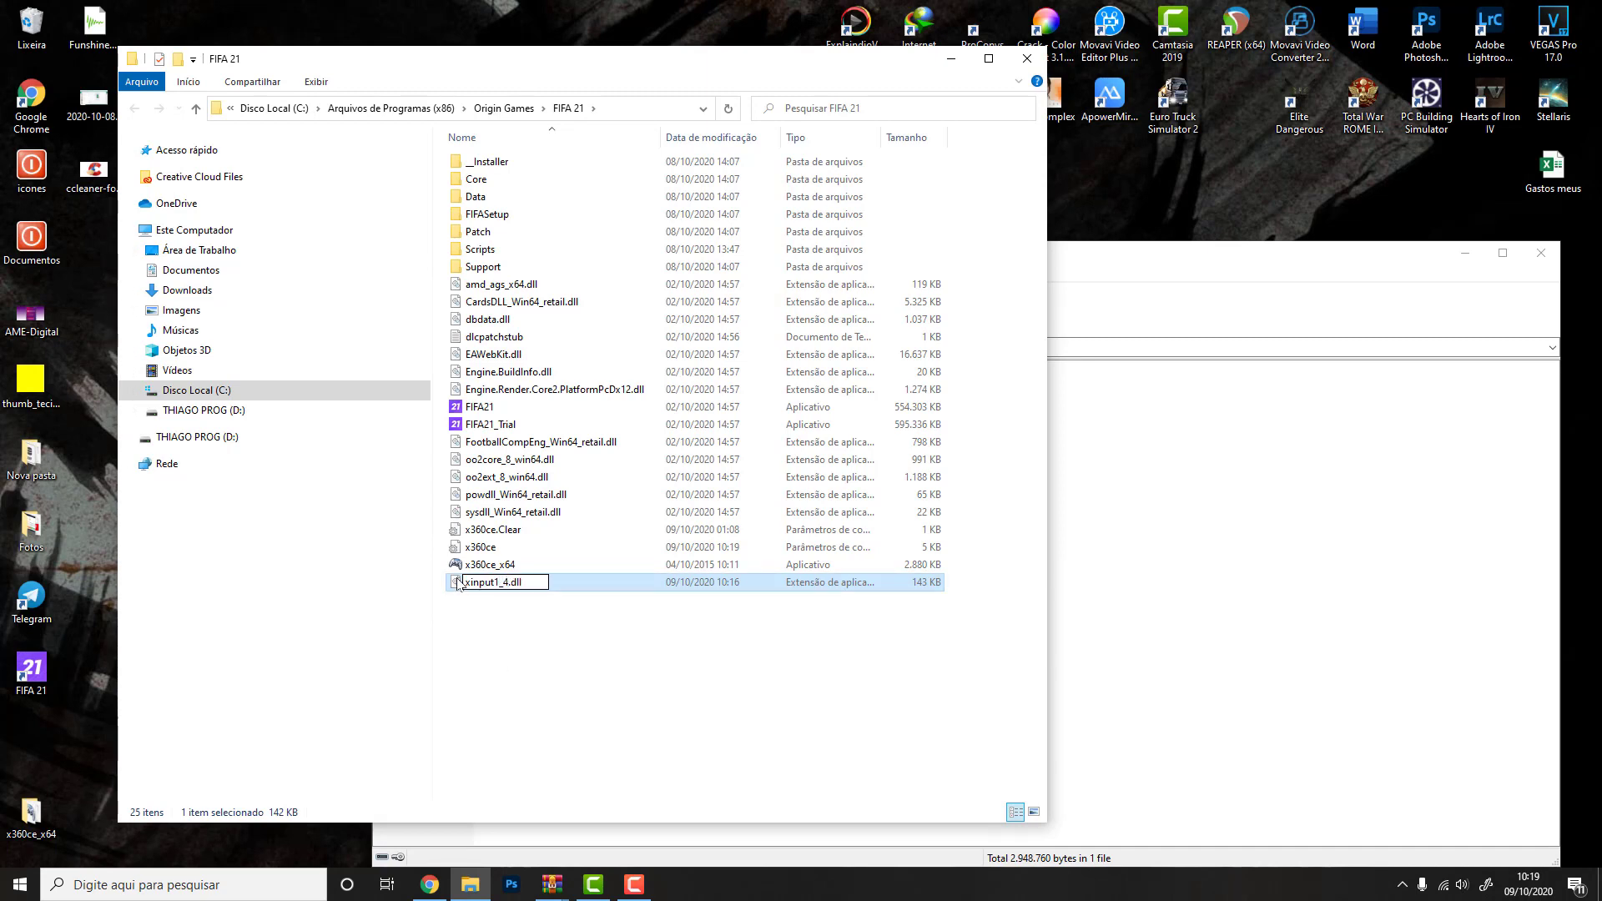
left_click(618, 715)
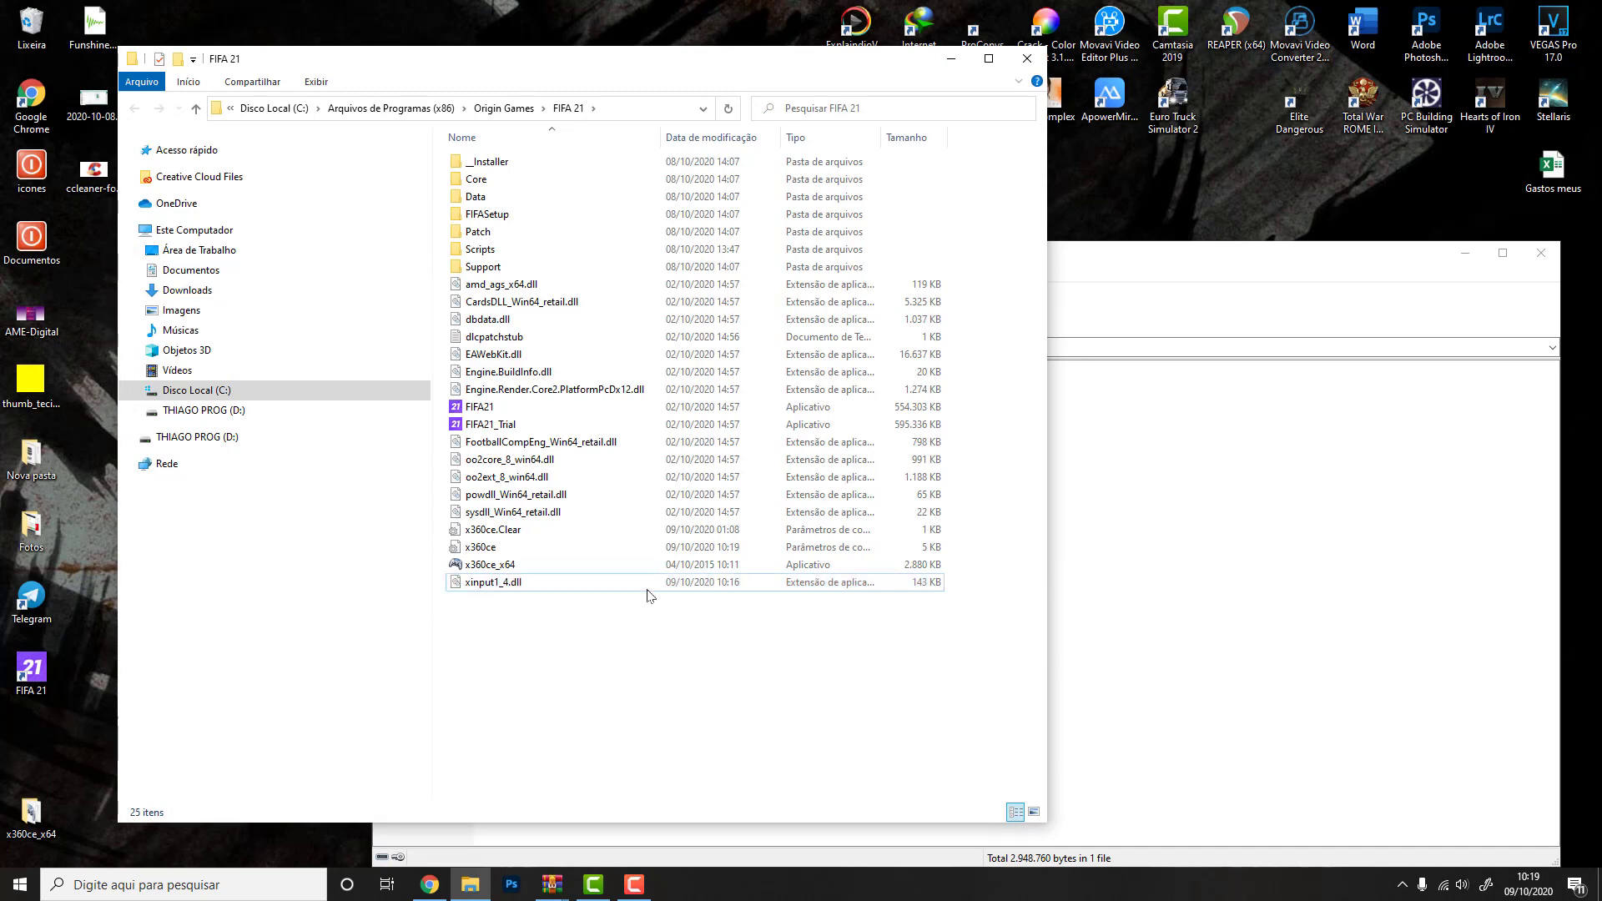
left_click(1027, 58)
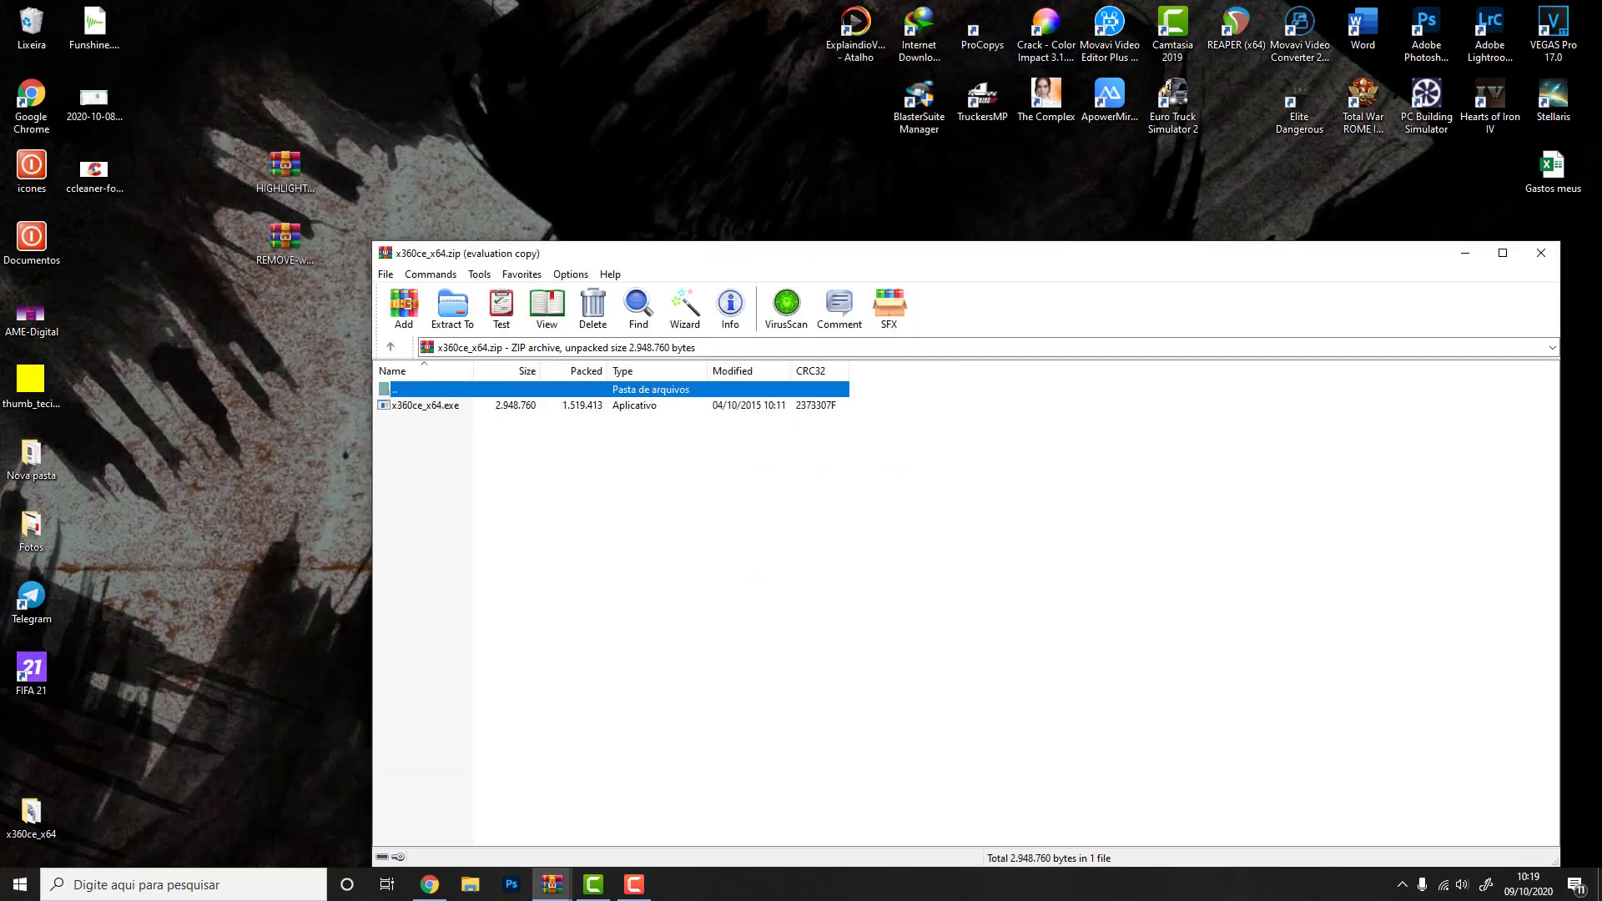
- Launch FIFA 21 from the desktop and start playing from its launcher
double_click(29, 675)
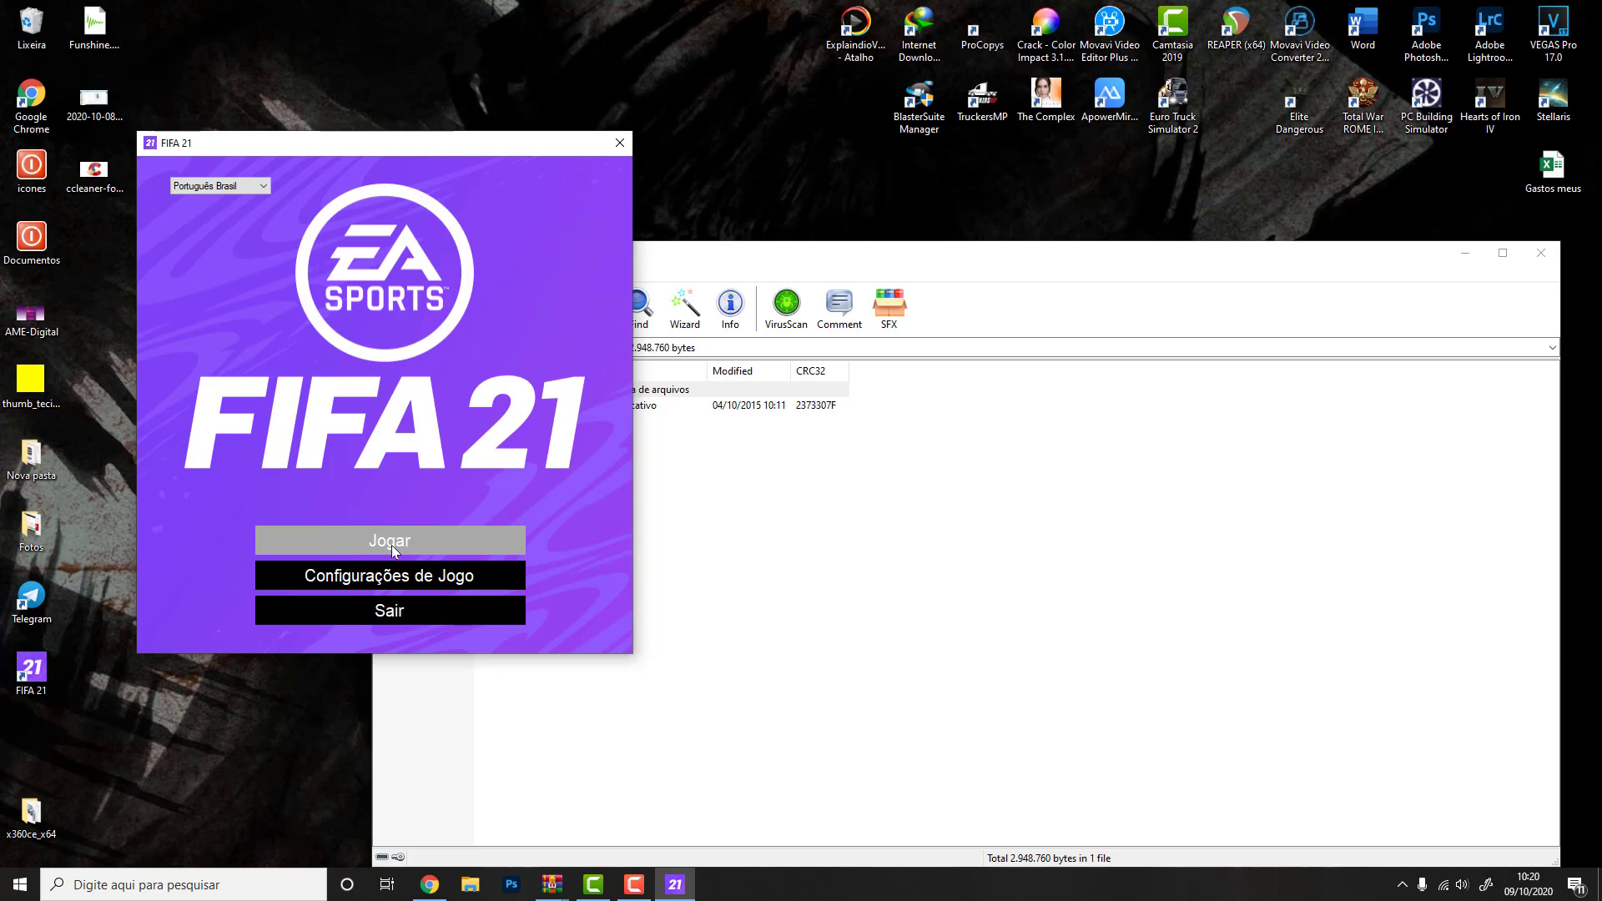
left_click(392, 544)
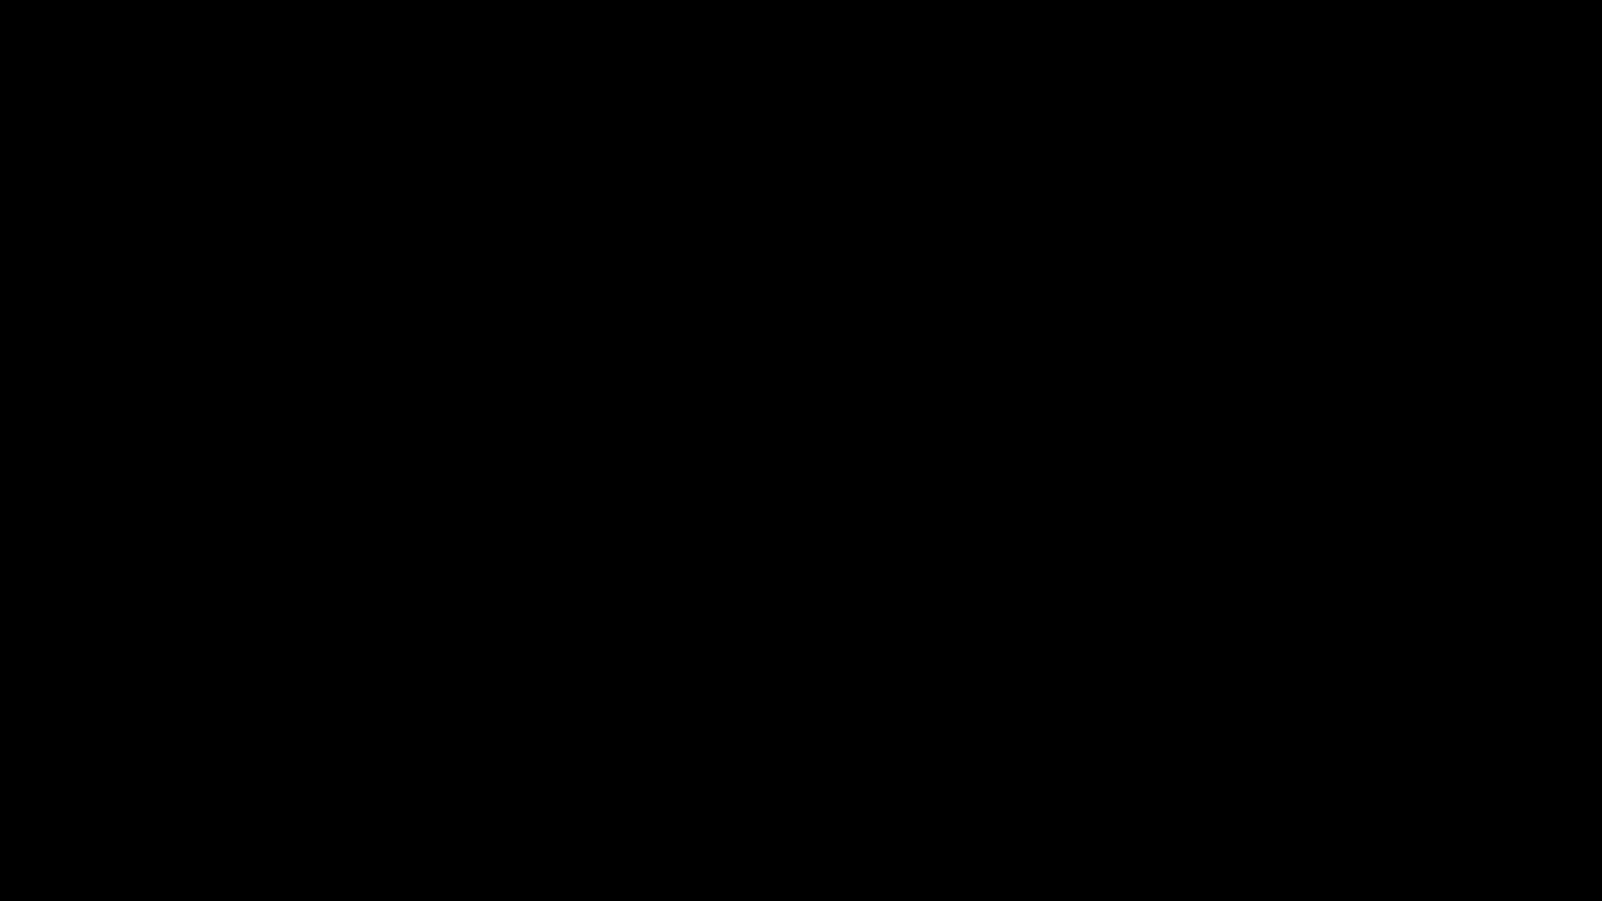